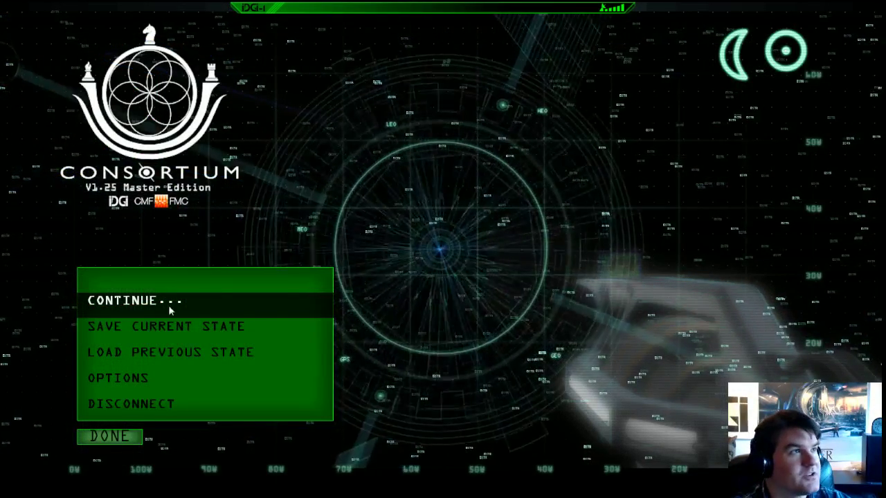
- Resume the current Consortium game session for a brief look, and bring its menu back
click(169, 308)
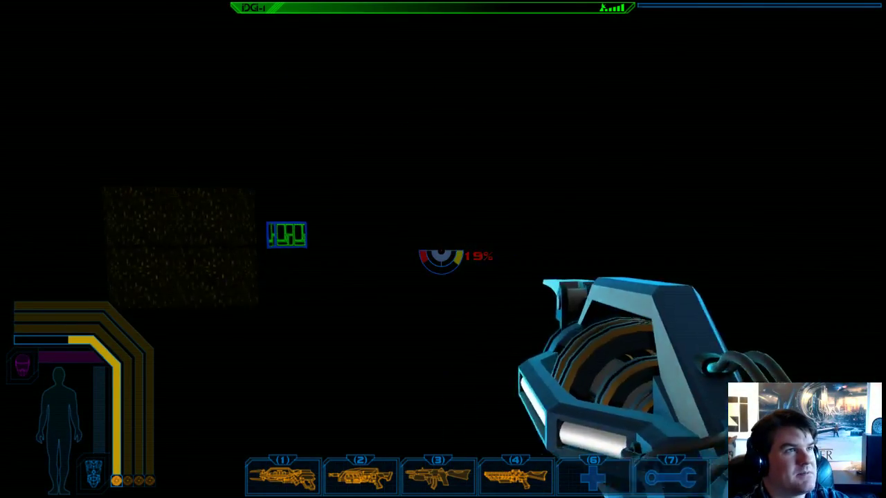
key(Escape)
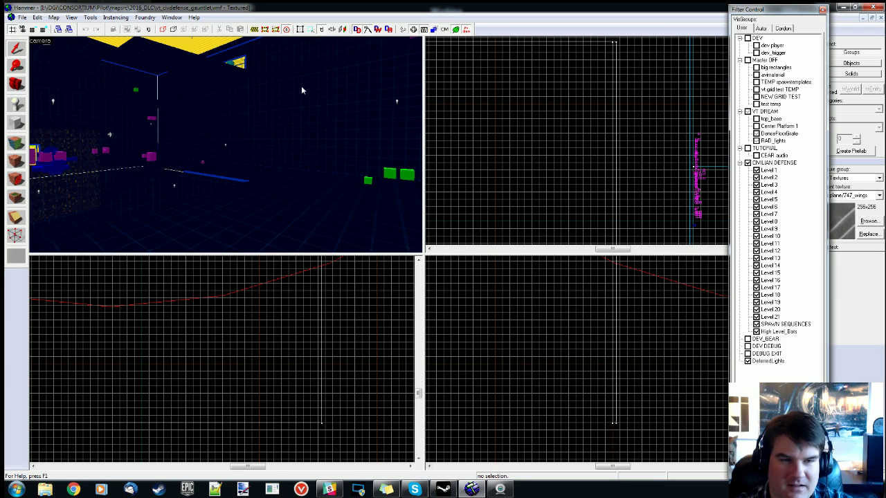
- Enlarge the Hammer camera view and select the first two lower floor sections beside the room's walls
key(z)
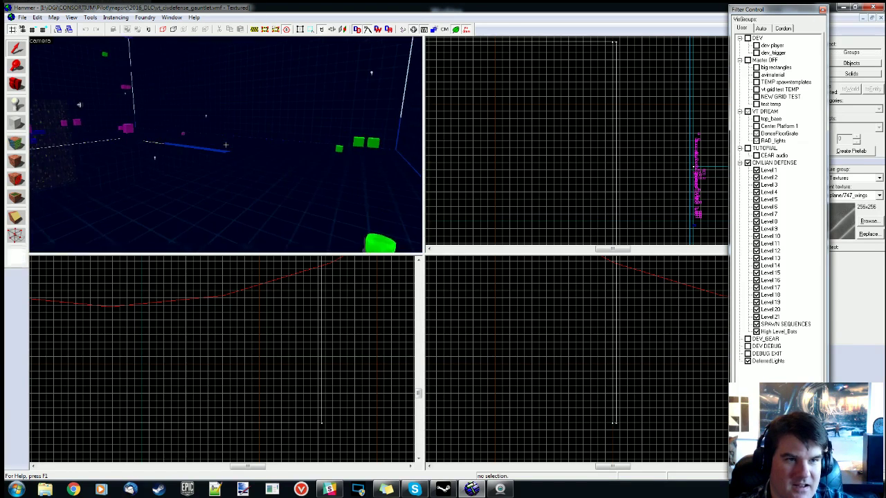
key(z)
key(shift+z)
key(z)
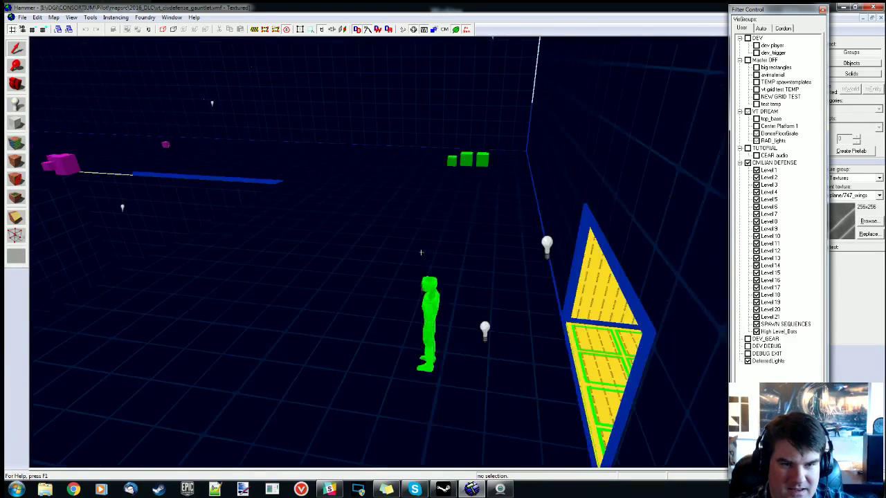
key(z)
click(430, 217)
key(z)
key(z)
ctrl+click(388, 239)
key(z)
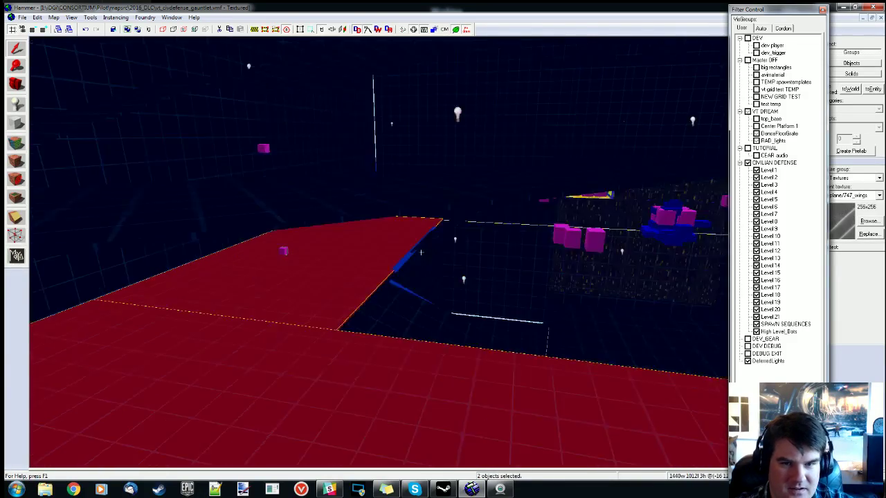
- Add the two other lower floor sections around the central opening to the selection
key(z)
ctrl+click(433, 377)
ctrl+click(293, 324)
key(z)
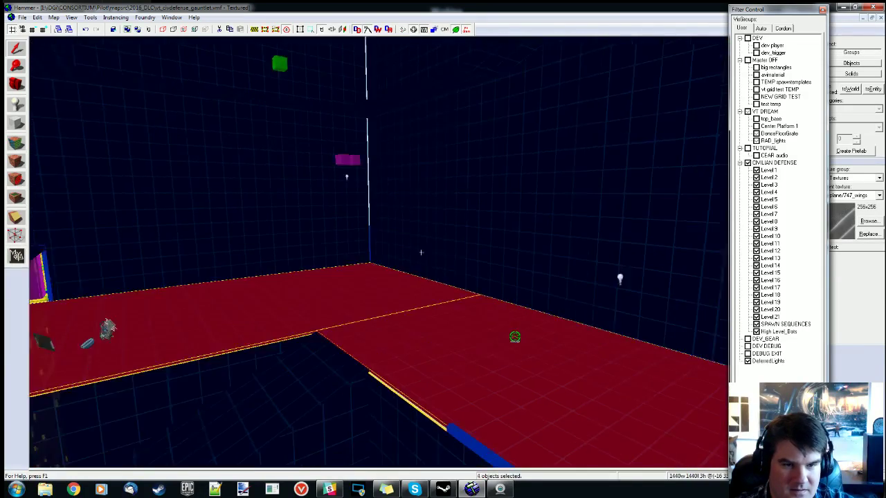
- Add two more platform sections, including the raised one above the lower floor, to the selection
key(s)
key(z)
key(z)
key(z)
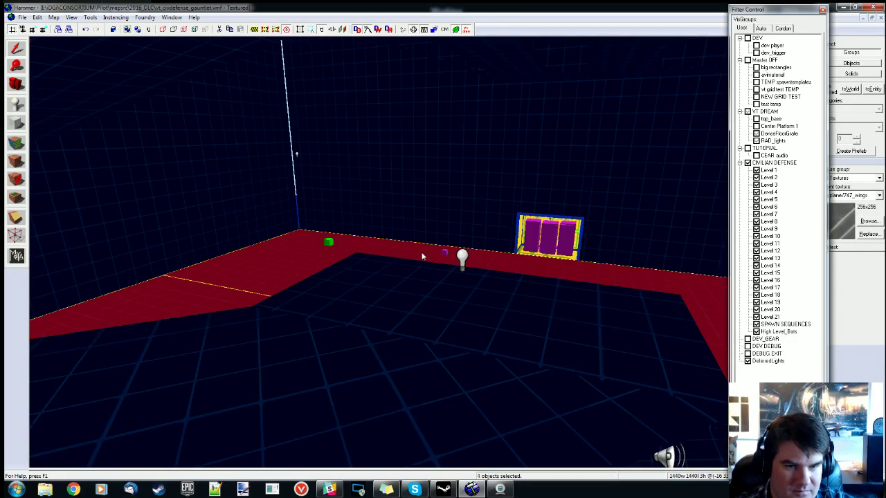
ctrl+click(385, 350)
ctrl+click(423, 271)
- Add the three adjoining sections in the corner at the end of the raised platform to the selection
key(z)
key(w)
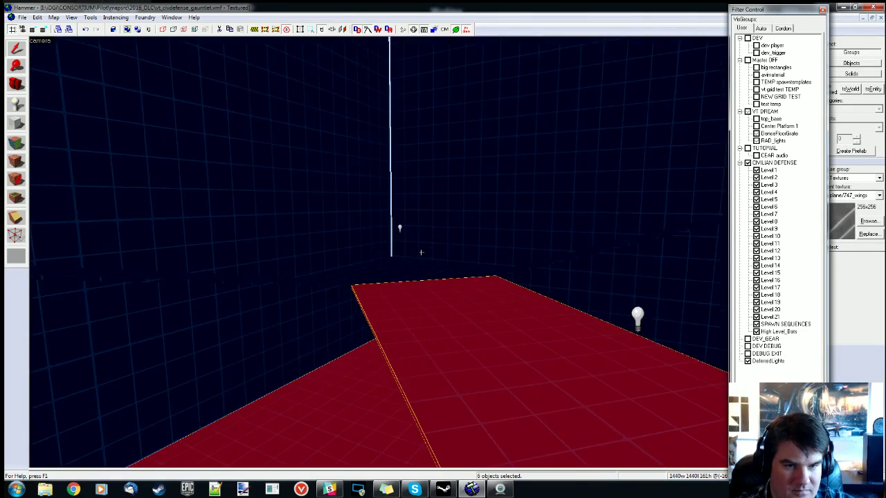
key(z)
ctrl+click(395, 292)
ctrl+click(310, 290)
ctrl+click(477, 283)
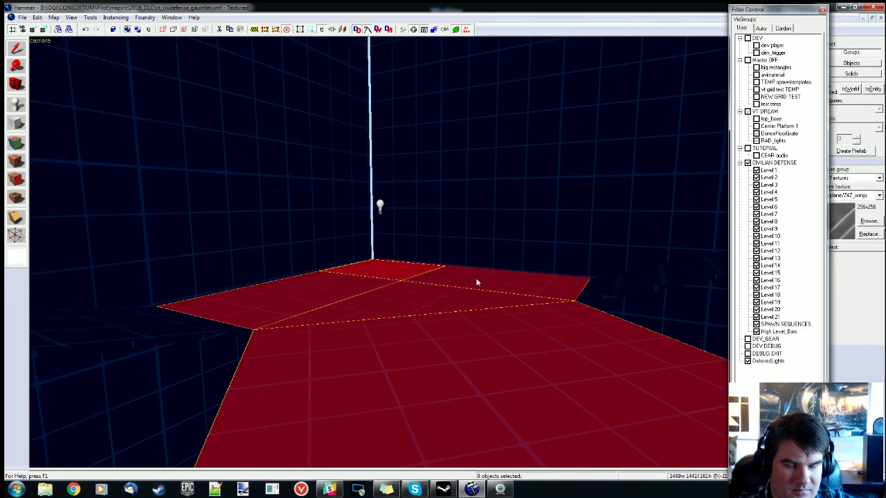
- Add the high walkway above the lower alcove and the walkway along the adjoining wall to the selection
key(z)
key(z)
ctrl+click(585, 257)
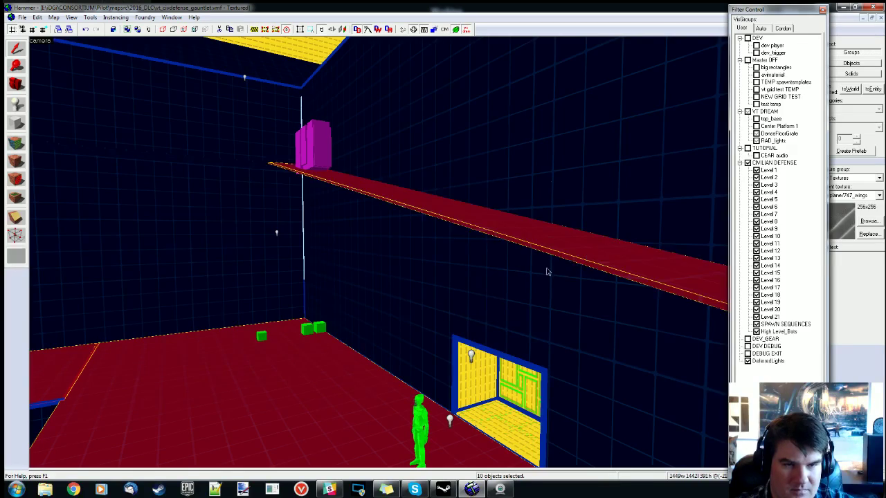
key(z)
key(z)
ctrl+click(440, 339)
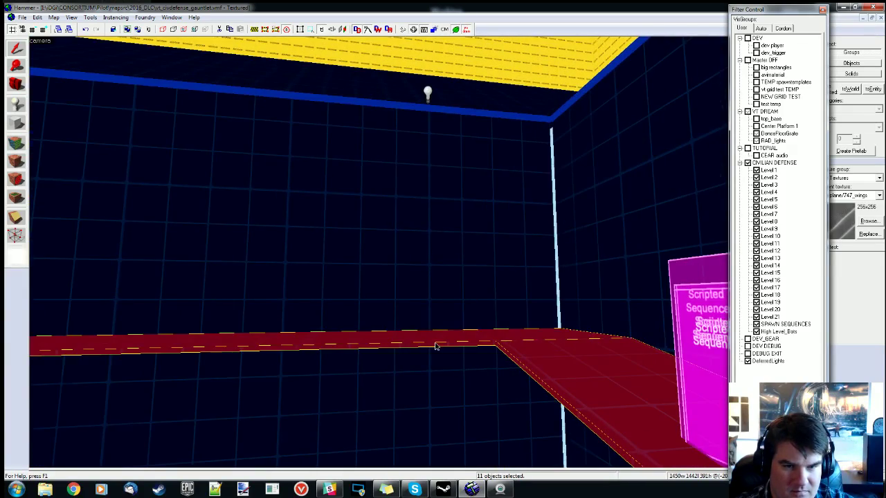
- Add the platform in front of the alcove, its sloping ramp and the wall walkway beyond to the selection
key(z)
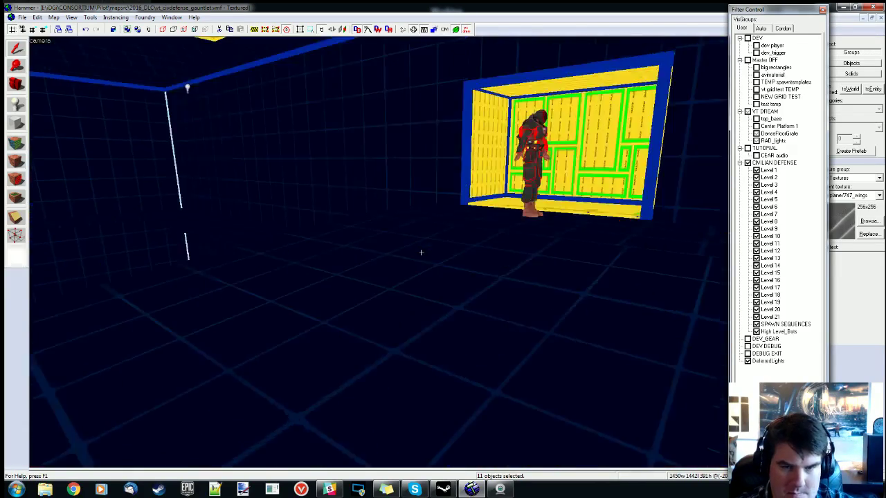
key(z)
ctrl+click(423, 255)
ctrl+click(369, 241)
ctrl+click(350, 258)
key(z)
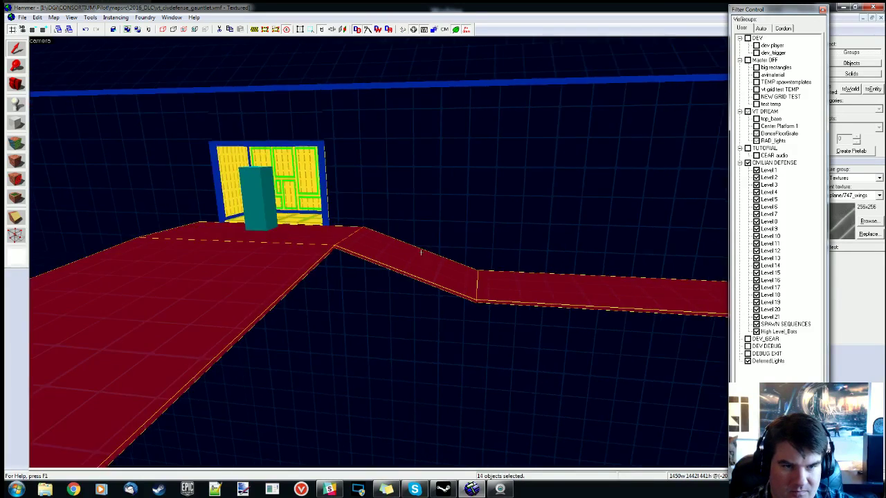
- Add the ramp on the alcove platform's opposite side and the walkway it leads to
key(a)
key(z)
ctrl+click(420, 251)
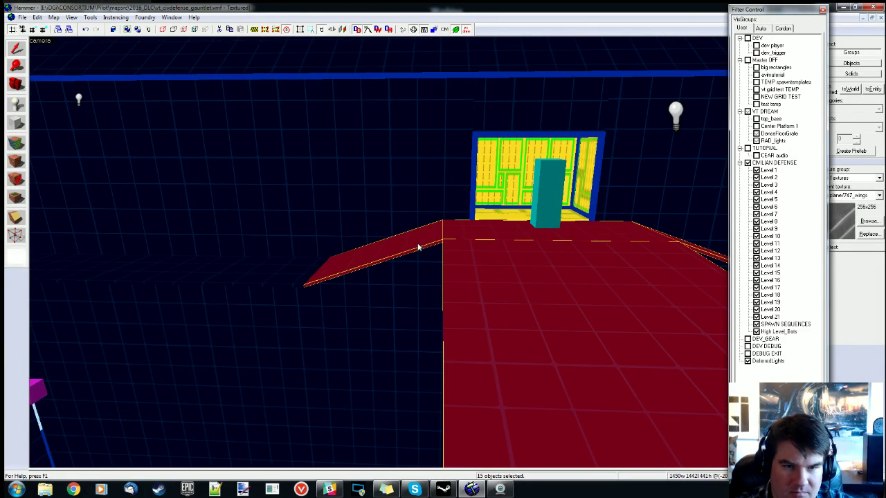
ctrl+click(244, 267)
- Add the long wall ledge and the broad walkway section joining it to the selection
key(z)
key(w)
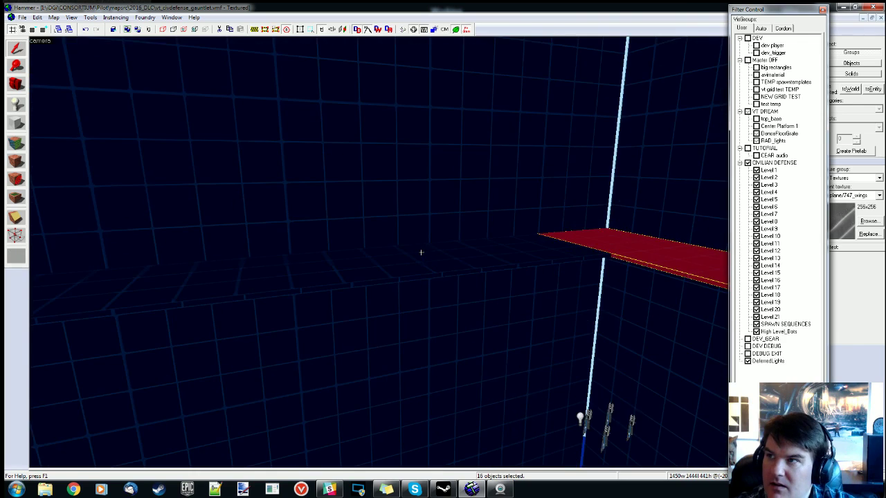
key(s)
key(z)
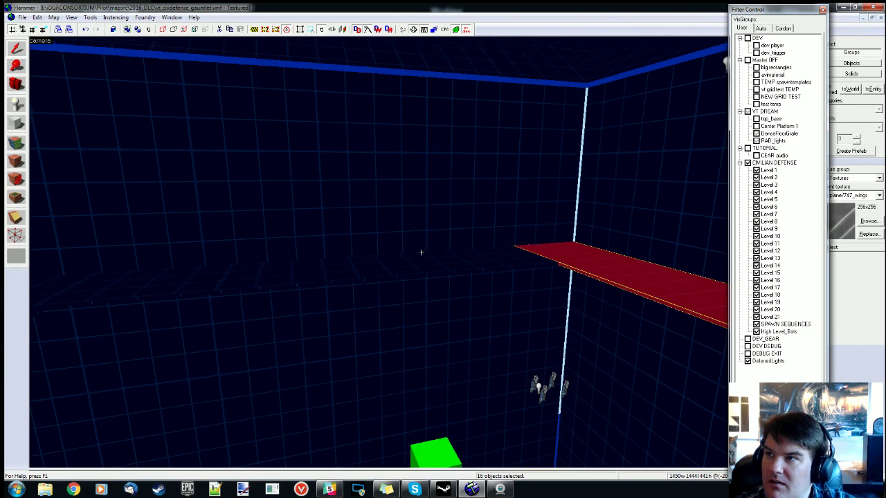
ctrl+click(413, 267)
key(z)
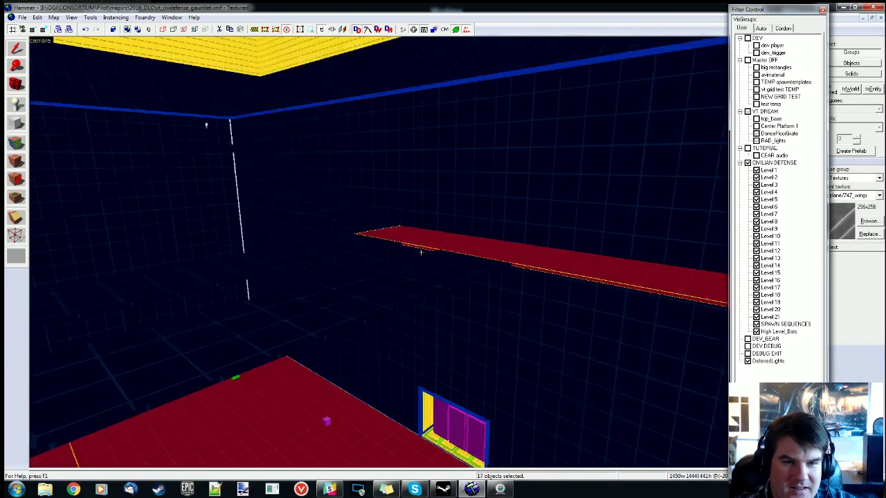
key(z)
ctrl+click(513, 289)
- Add three more walkway sections higher up toward the ceiling to the selection
key(z)
key(a)
key(z)
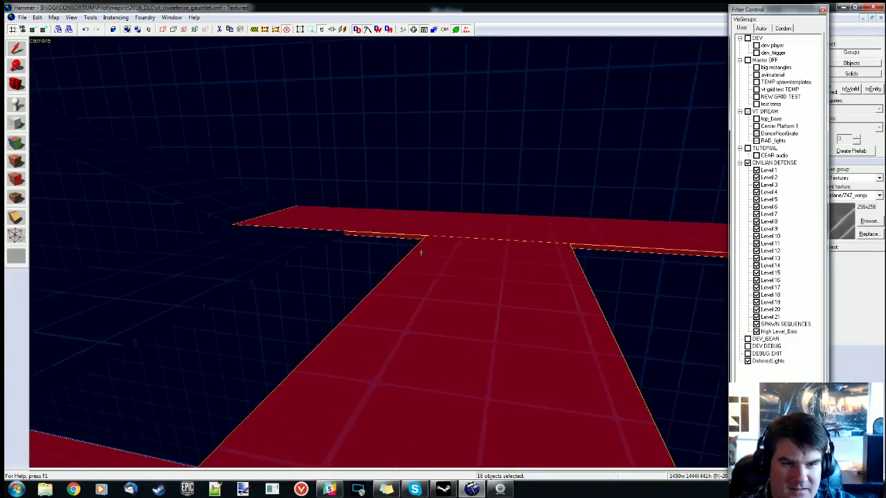
ctrl+click(376, 258)
ctrl+click(304, 197)
key(z)
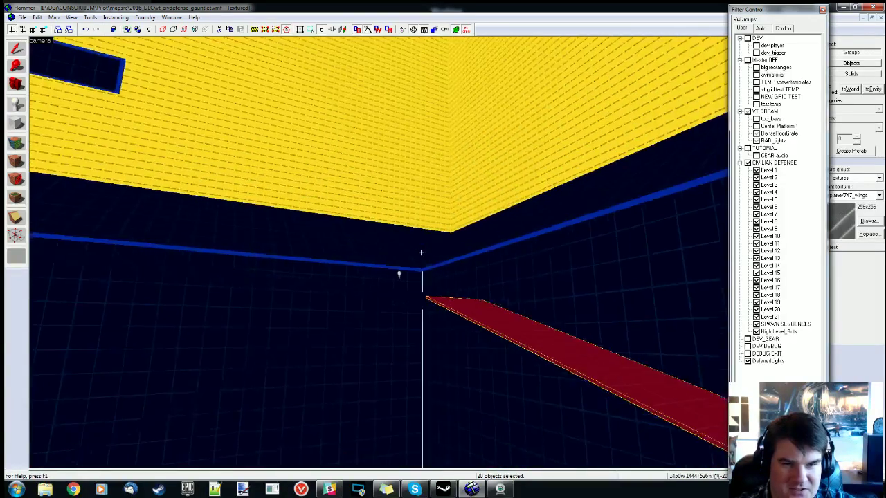
key(a)
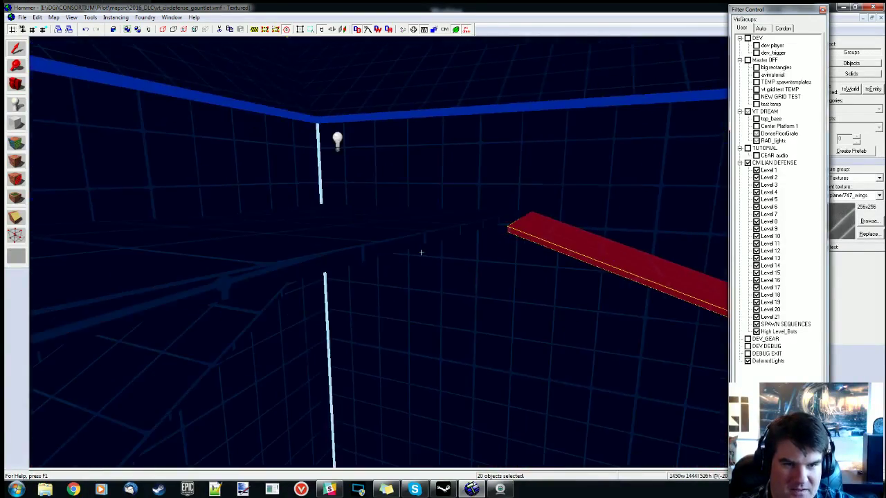
ctrl+click(406, 235)
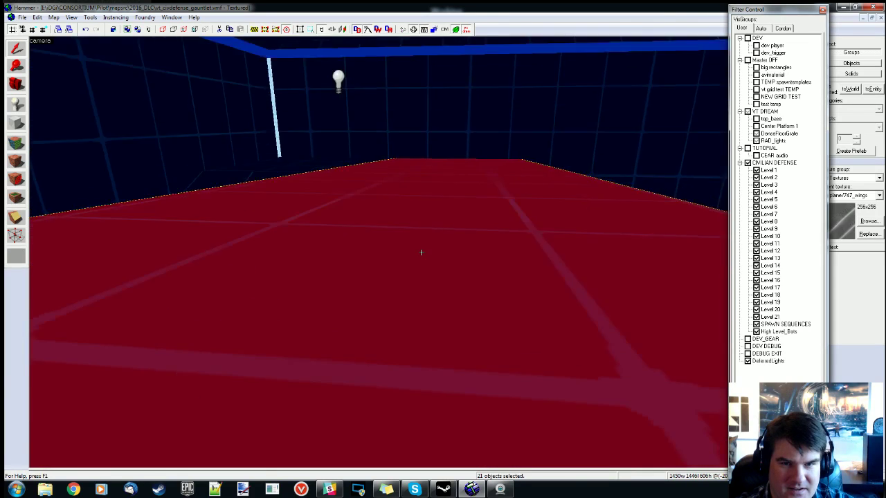
- Examine how the selected upper walkways meet at the room's corners and which sections are still unselected
key(w)
key(a)
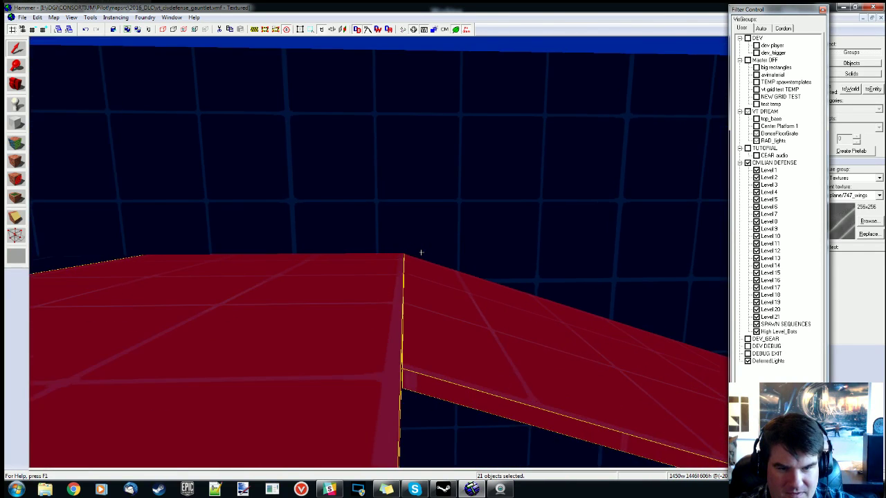
key(d)
key(d)
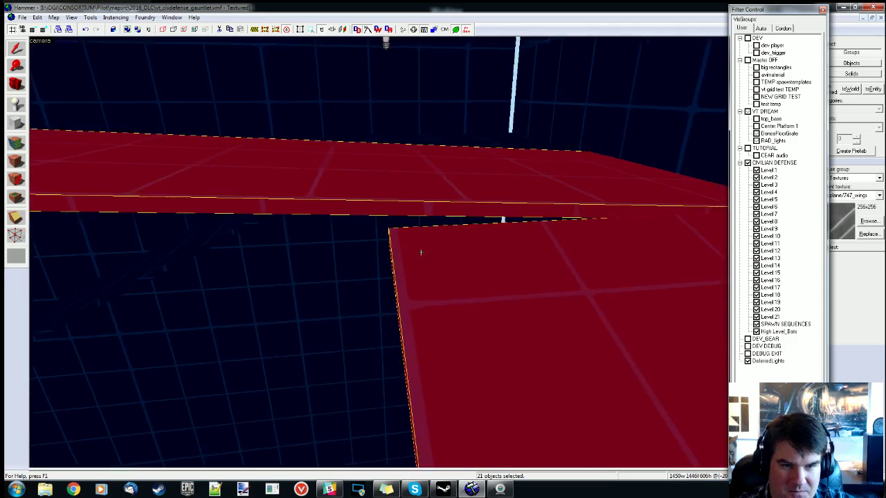
key(s)
key(w)
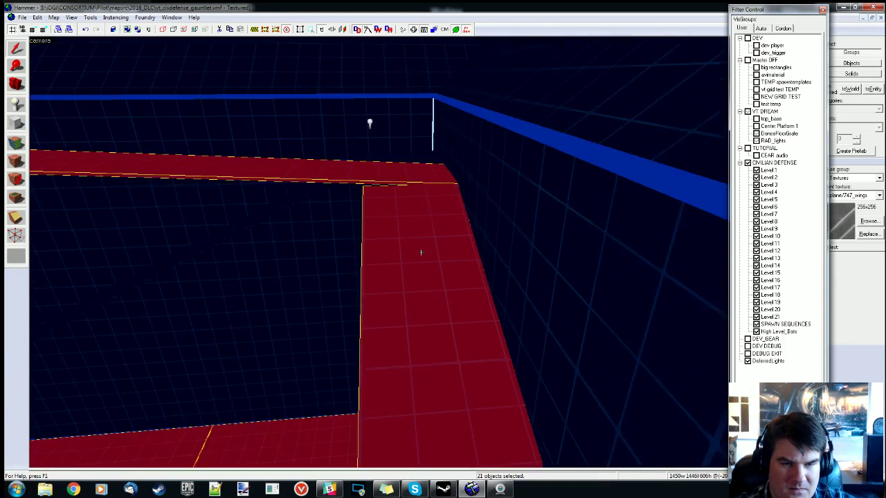
key(w)
key(a)
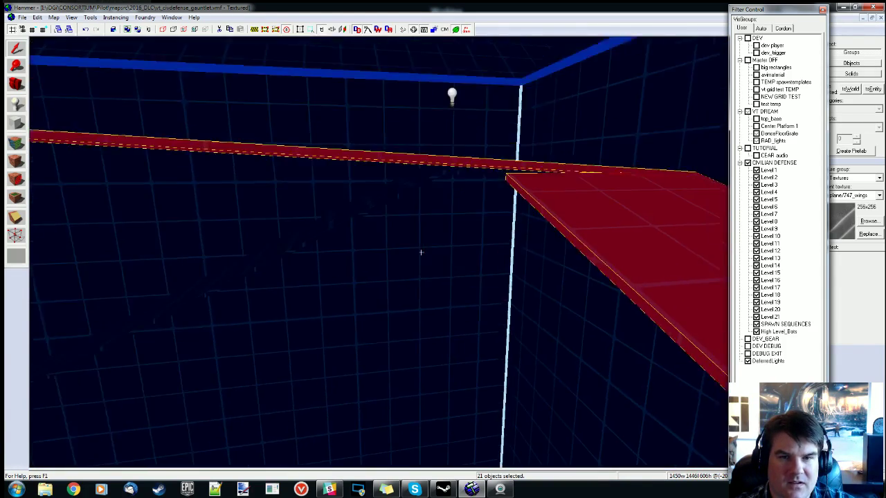
key(w)
key(w)
key(s)
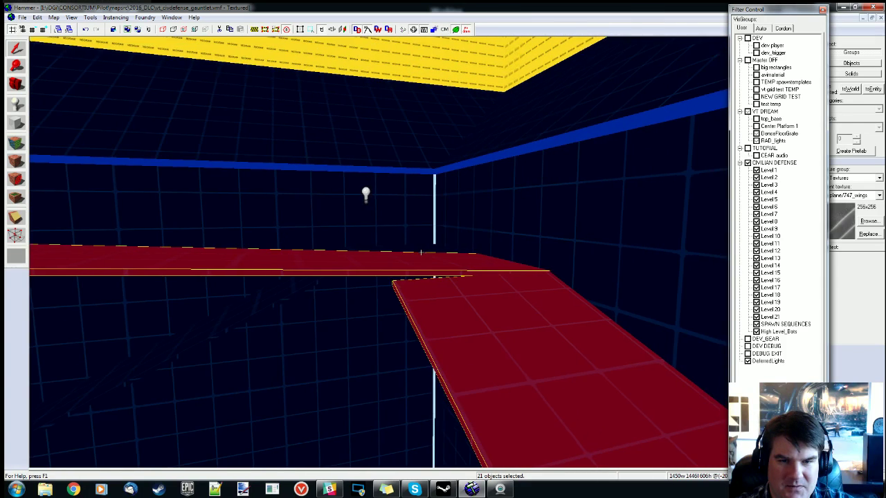
key(d)
key(w)
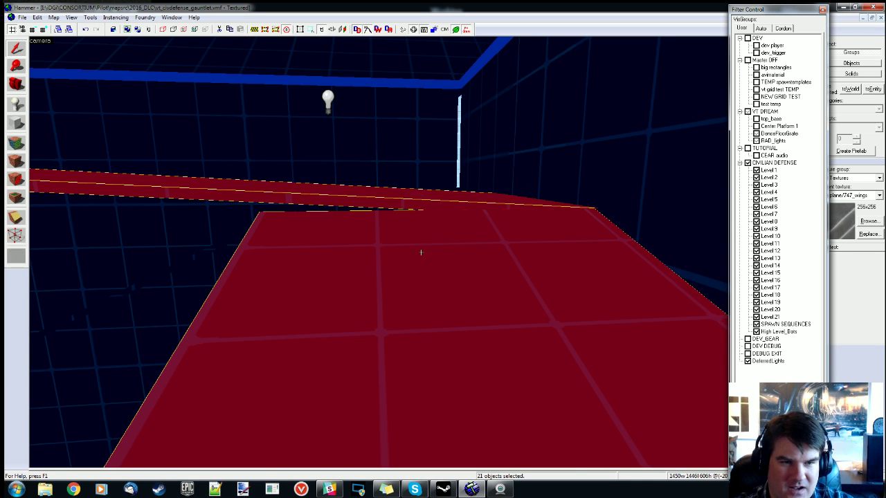
- Add the two unselected floor sections beside the uppermost walkway to the selection
key(a)
key(w)
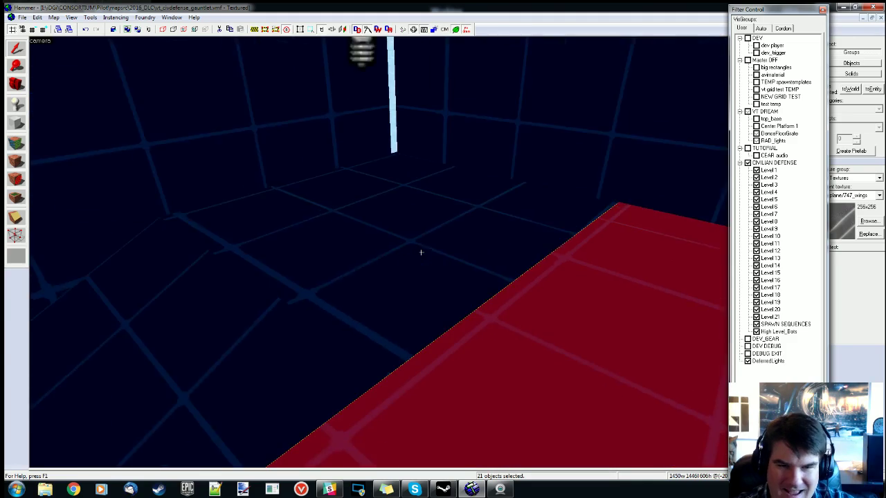
key(s)
key(z)
ctrl+click(411, 237)
ctrl+click(245, 298)
- Add two more upper platform sections, including the wall-side corner piece, to the selection
key(z)
key(s)
key(z)
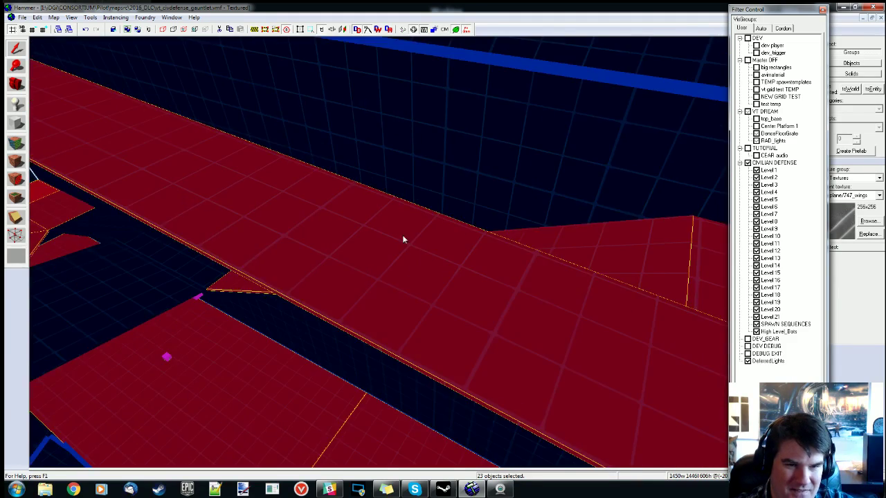
key(z)
key(w)
key(z)
ctrl+click(419, 249)
ctrl+click(587, 248)
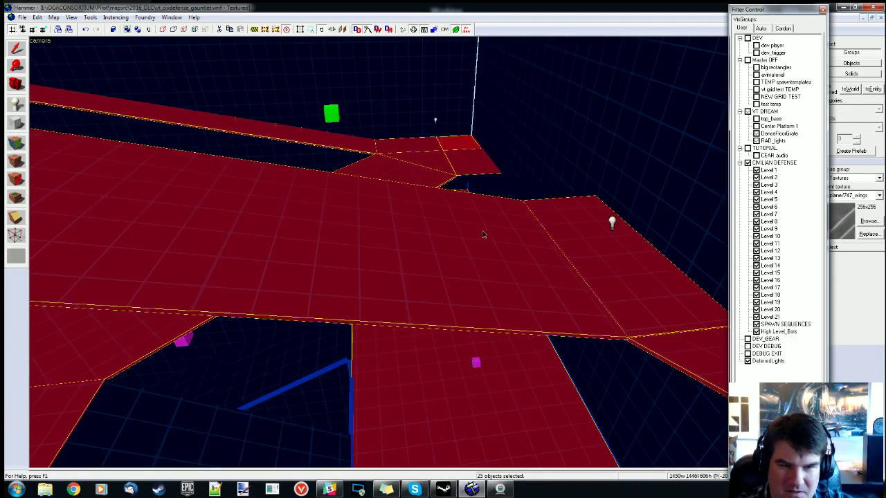
- Add the two sections filling the gap between the alcove platform and the nearer floor areas
key(z)
key(s)
key(z)
key(z)
key(w)
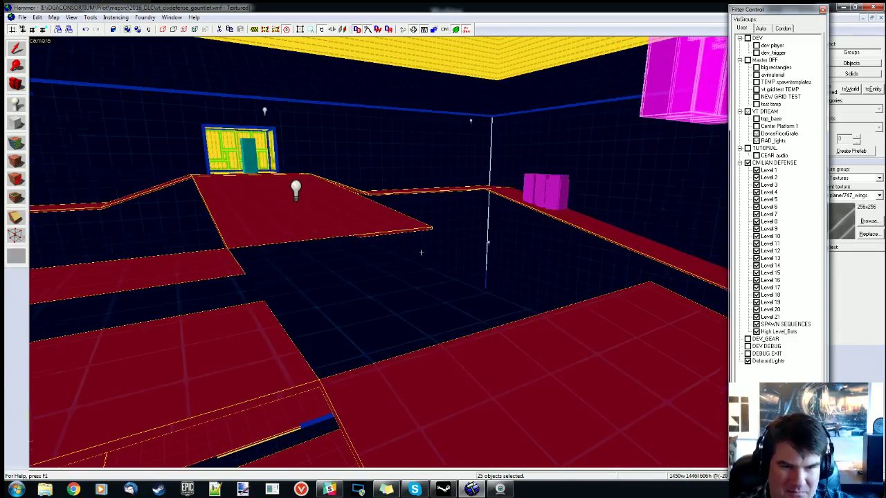
key(z)
ctrl+click(337, 283)
ctrl+click(204, 296)
- Add the remaining ramp section beside the central opening to the selection
key(z)
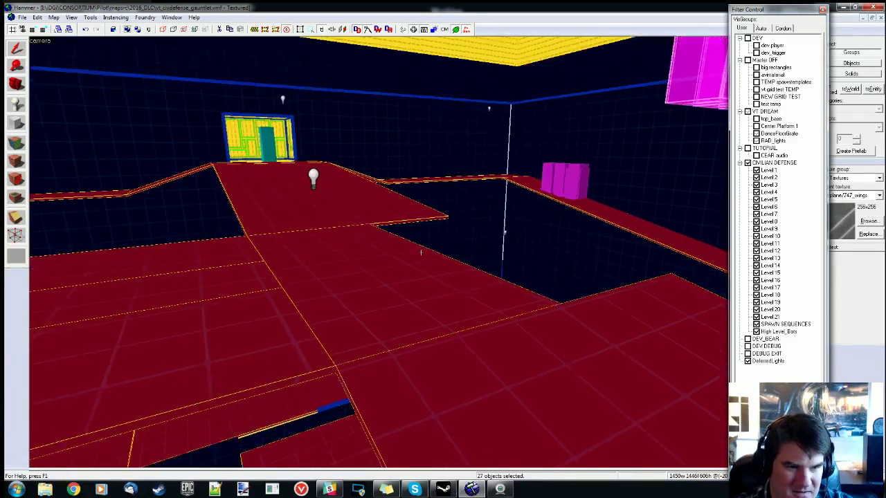
key(s)
key(w)
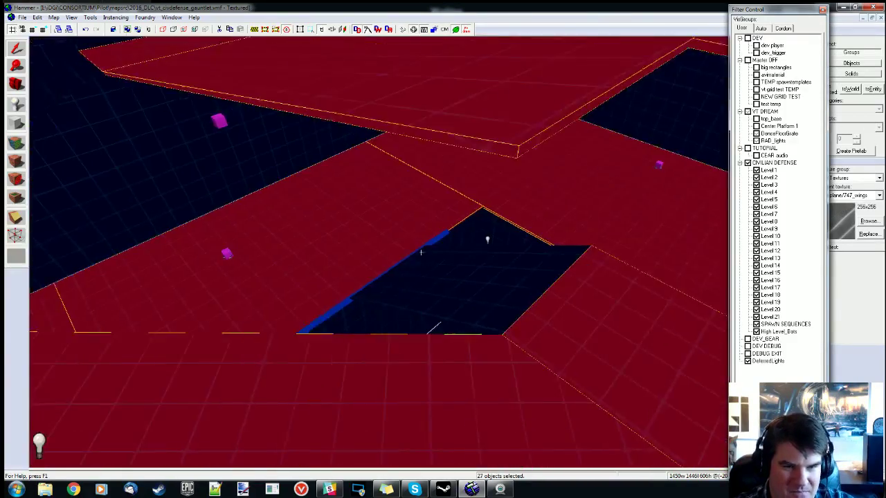
key(w)
key(z)
ctrl+click(425, 243)
key(z)
key(w)
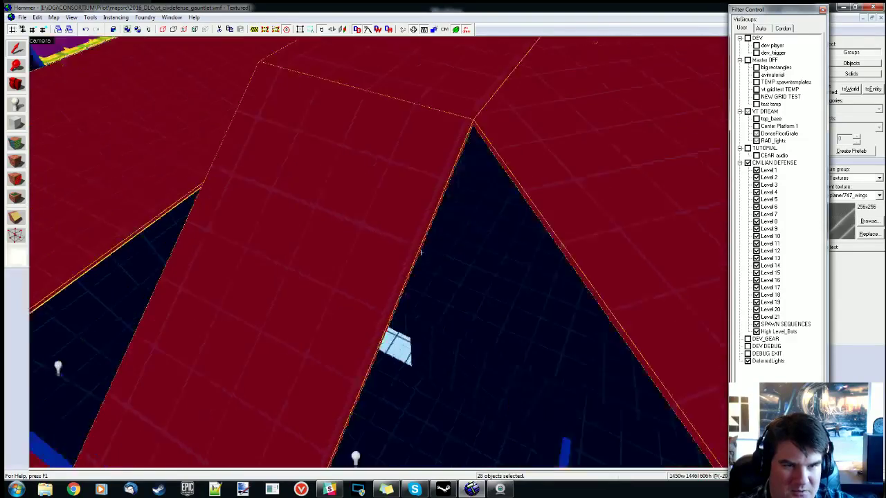
key(s)
key(z)
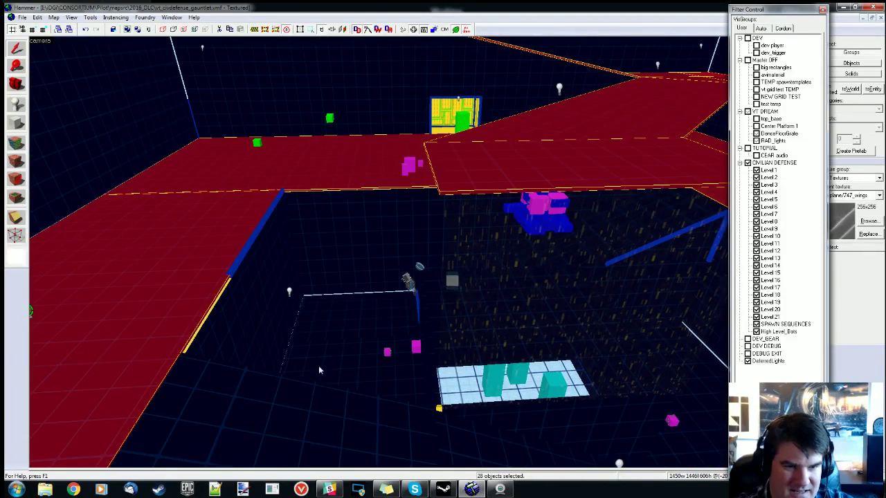
- Add the two near-side floor sections bordering the central opening to the selection
ctrl+click(328, 422)
ctrl+click(471, 452)
key(z)
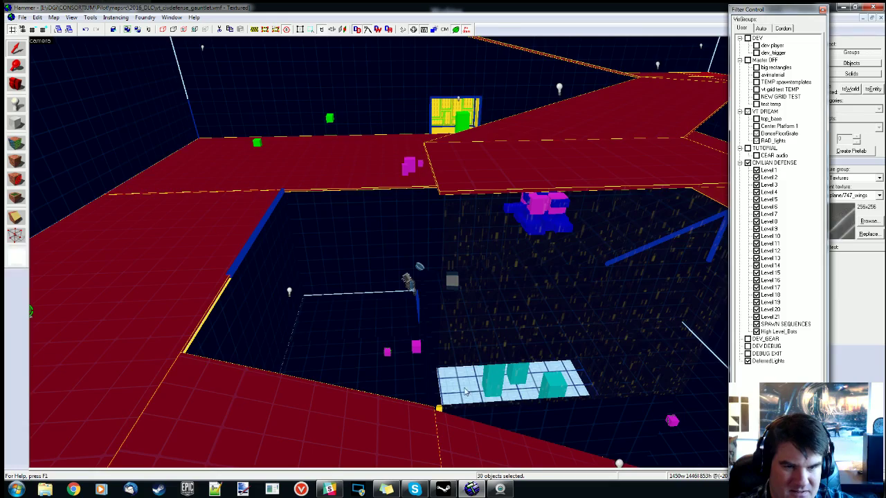
- Add both sections of the ramp descending into the central pit to the selection
key(a)
key(z)
ctrl+click(411, 277)
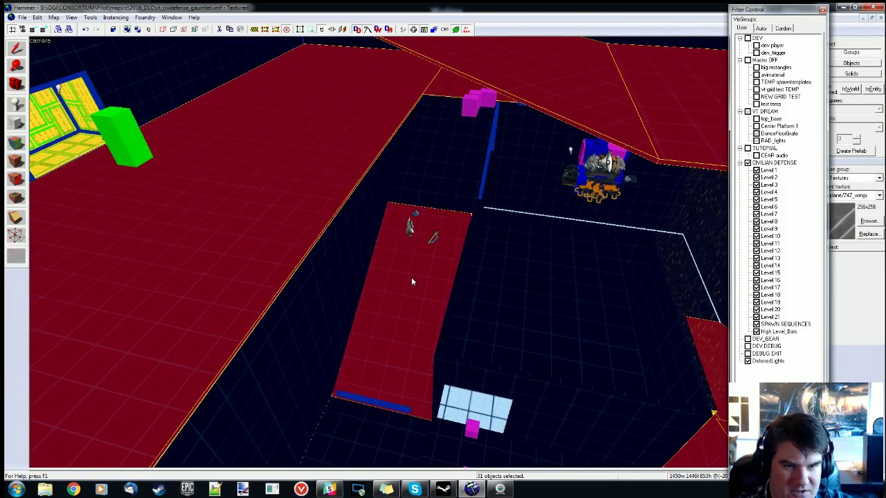
ctrl+click(433, 191)
key(z)
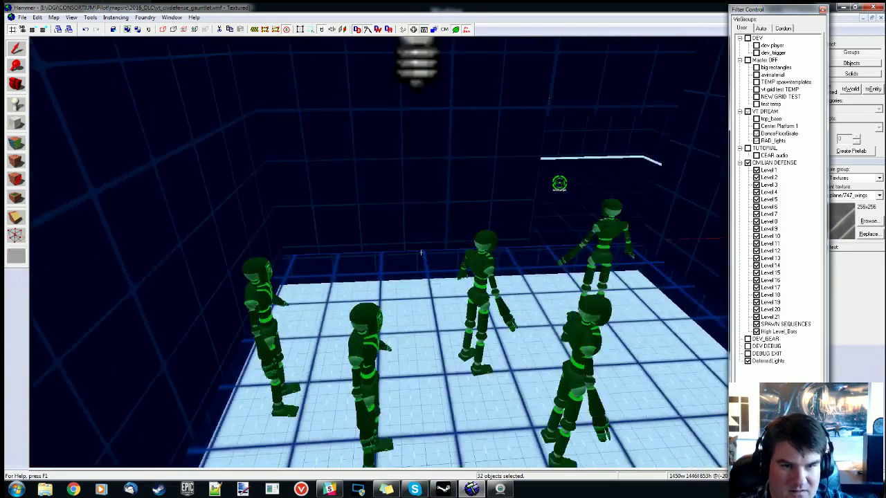
- Add the pit side wall running alongside the ramp, below the floor edge, to the selection
key(s)
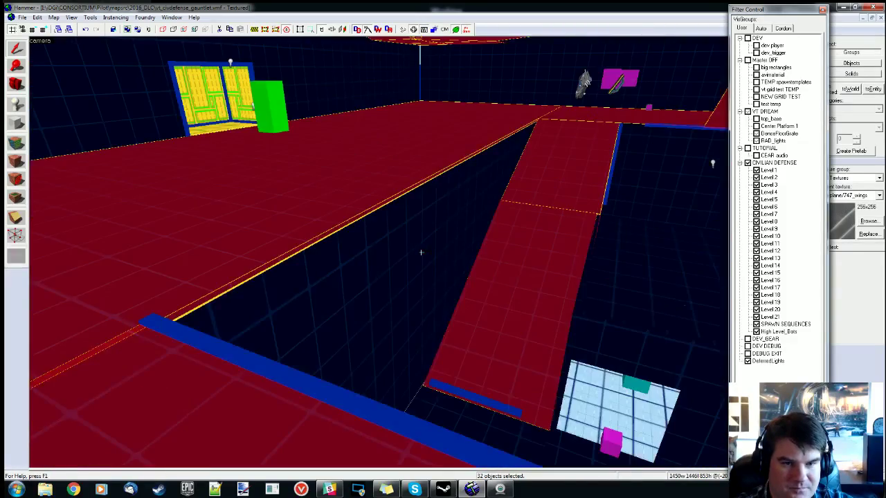
key(z)
ctrl+click(400, 283)
key(z)
key(w)
key(z)
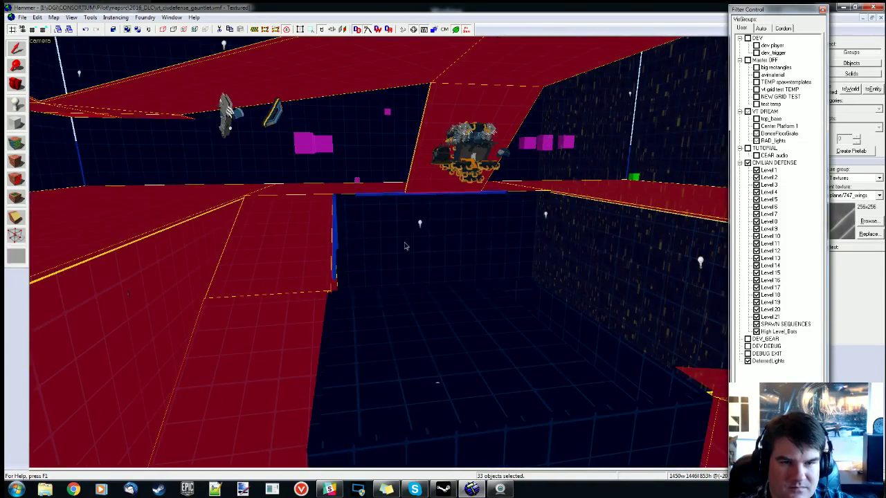
- Add the remaining unselected walls enclosing the central pit to the selection
ctrl+click(406, 245)
key(z)
ctrl+click(421, 252)
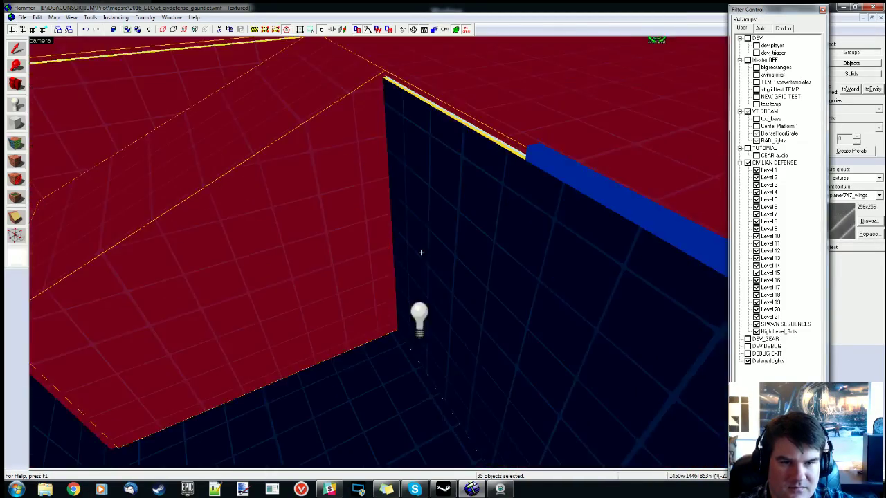
key(z)
key(z)
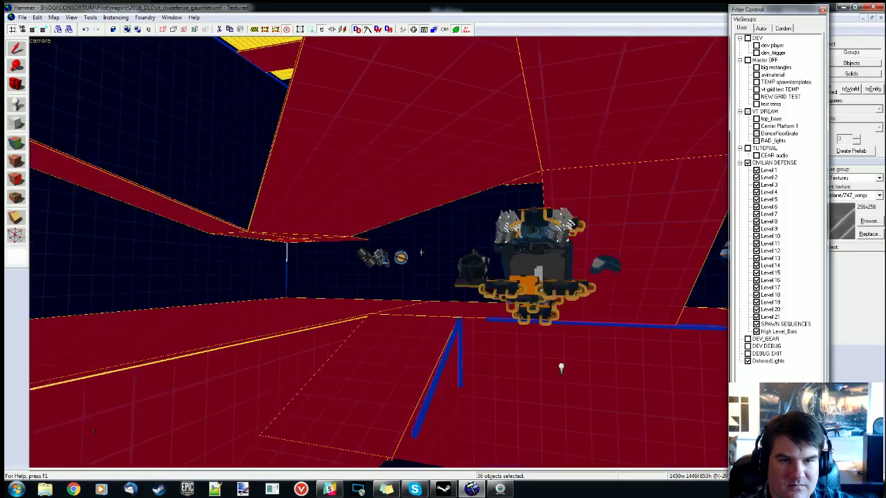
- Add the first large outer wall sections of the room to the selection
ctrl+click(421, 253)
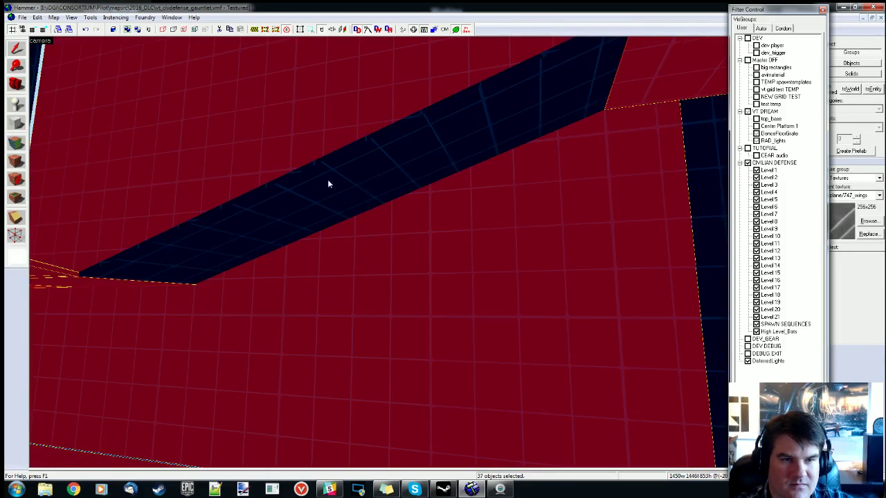
ctrl+click(420, 253)
ctrl+click(421, 253)
ctrl+click(421, 253)
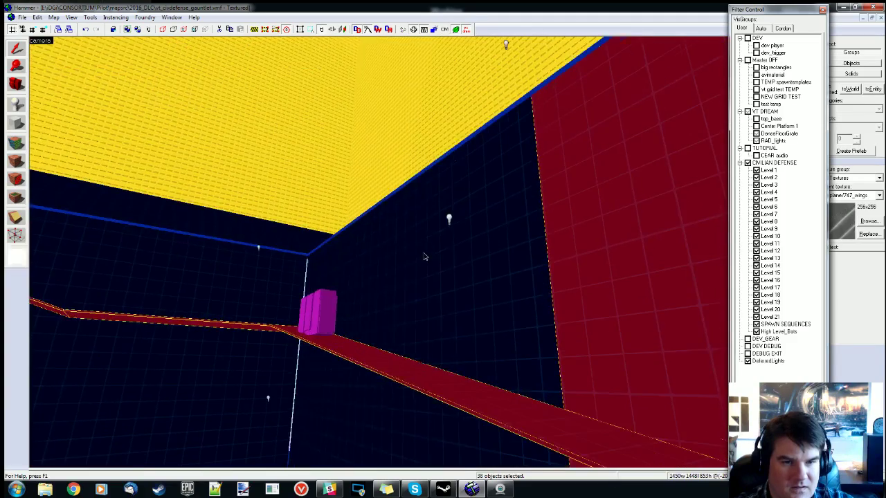
- Add the outer wall sections behind the raised walkway, up to the room corner, to the selection
key(z)
ctrl+click(263, 285)
key(z)
key(w)
key(z)
ctrl+click(443, 316)
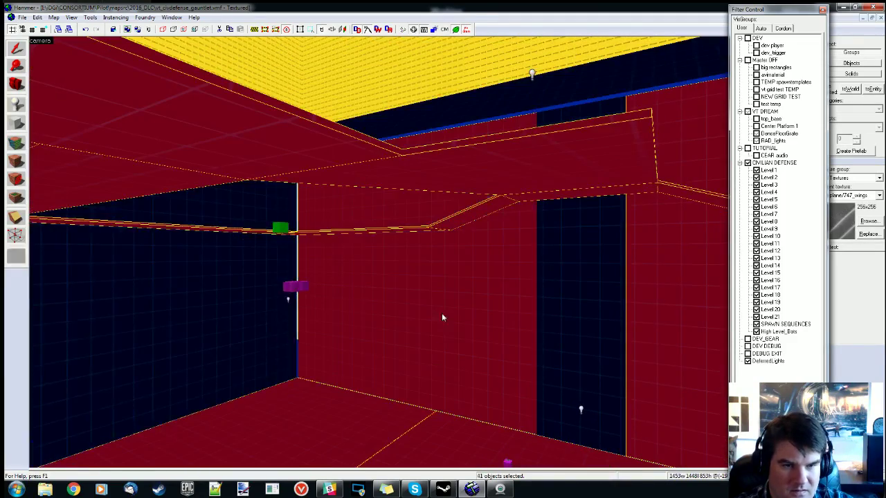
- Add the adjoining outer wall sections on the other side of the room corner to the selection
ctrl+click(253, 301)
key(z)
key(z)
ctrl+click(386, 265)
ctrl+click(211, 270)
key(z)
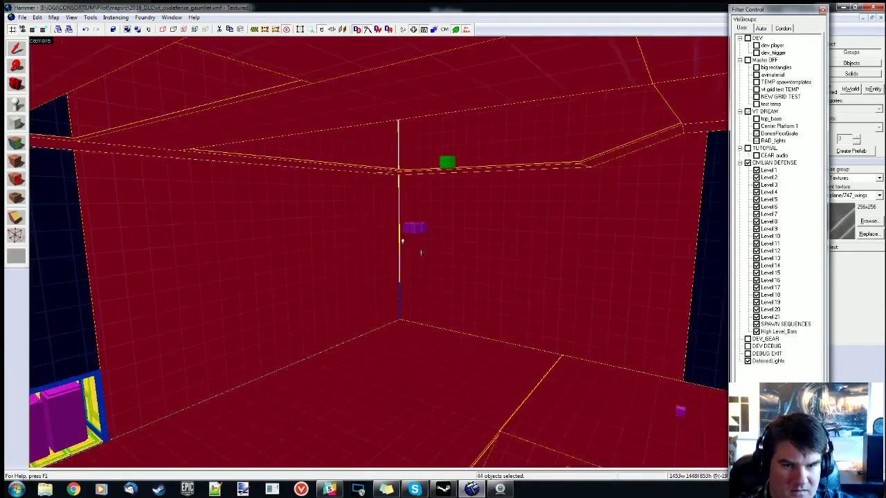
- Add the narrow wall strip between the two large wall panels and the other leftover wall sections to the selection
ctrl+click(421, 253)
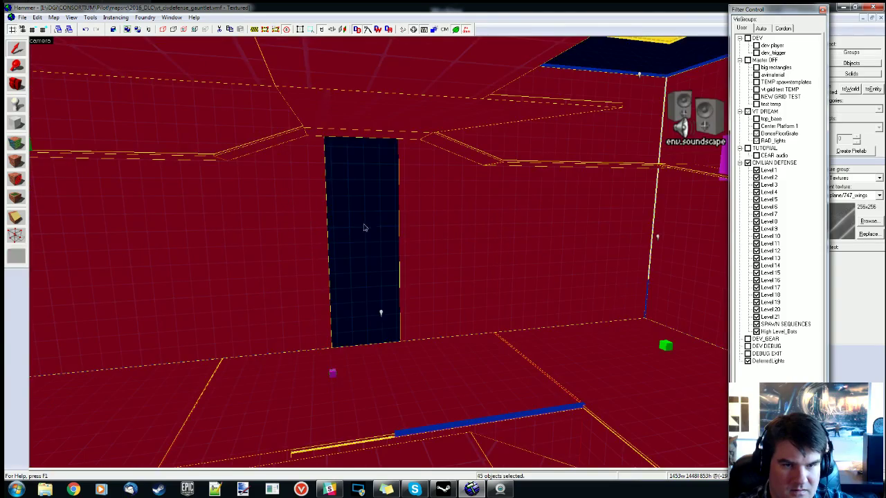
ctrl+click(365, 228)
key(z)
key(z)
ctrl+click(387, 158)
key(z)
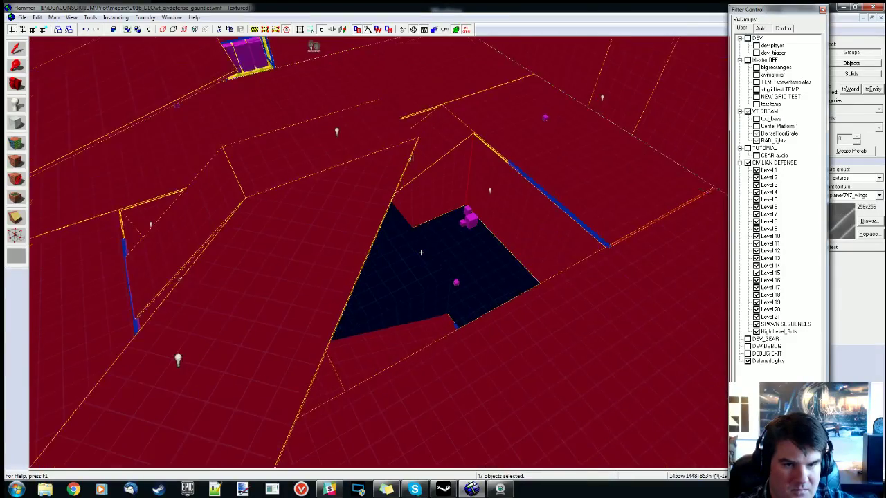
- Add the top of the raised block in the pit and its surrounding unselected sections to the selection
key(w)
key(z)
ctrl+click(586, 293)
ctrl+click(367, 279)
ctrl+click(524, 228)
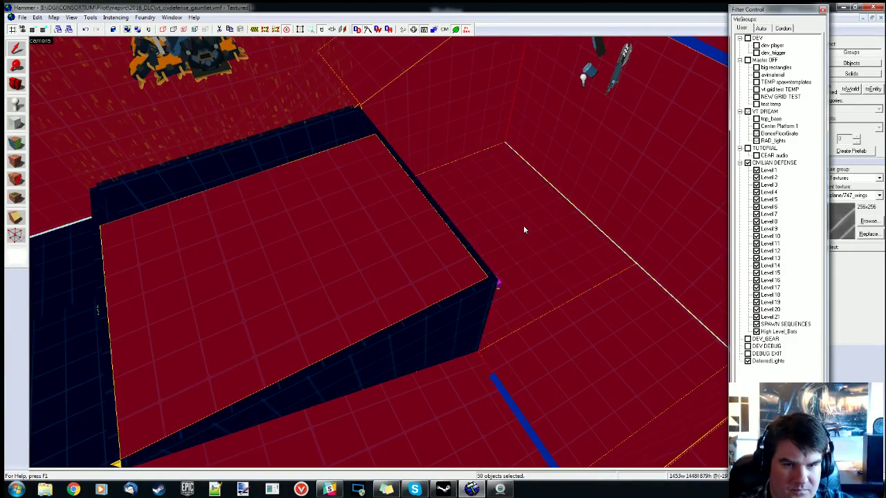
- Add the floor section beside the raised block and the strip along its back edge to the selection
key(z)
key(w)
key(z)
ctrl+click(244, 256)
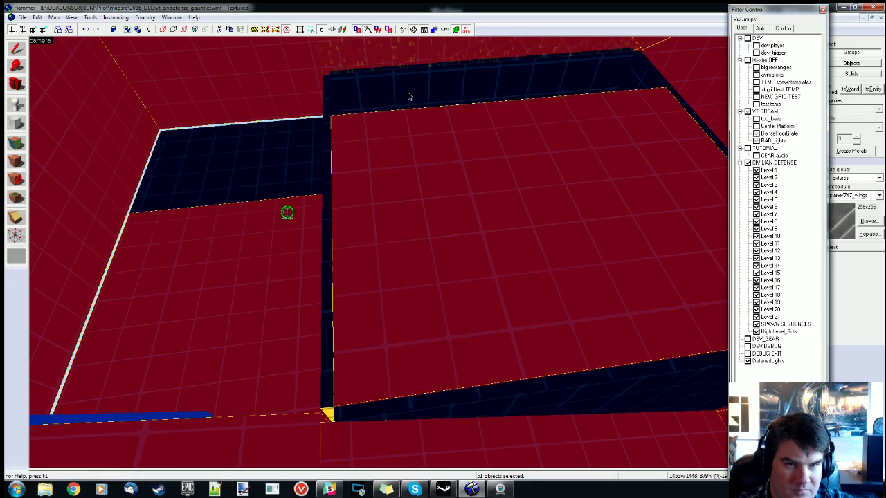
ctrl+click(409, 96)
key(z)
key(a)
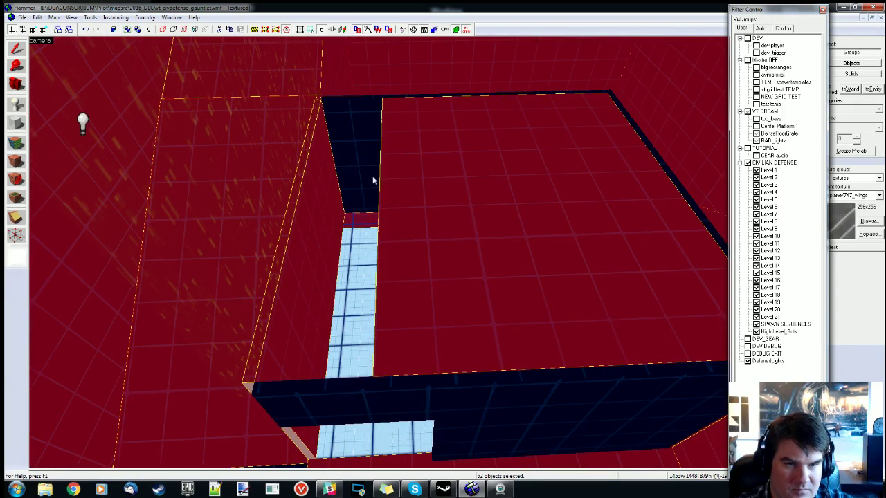
- Add three unselected wall sections around the raised block's open side to the selection
ctrl+click(368, 176)
ctrl+click(358, 397)
ctrl+click(486, 399)
key(z)
key(d)
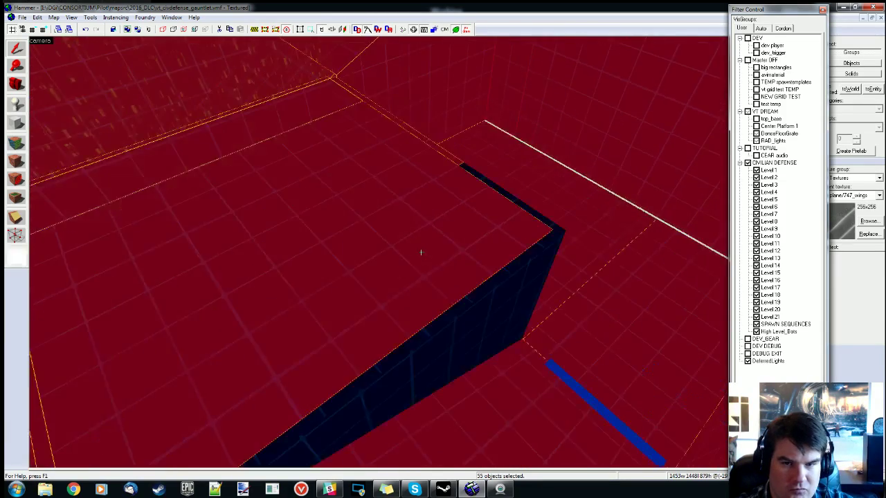
- Add the raised block's remaining side sections to the selection and check the room for missed brushes
key(z)
ctrl+click(422, 298)
key(z)
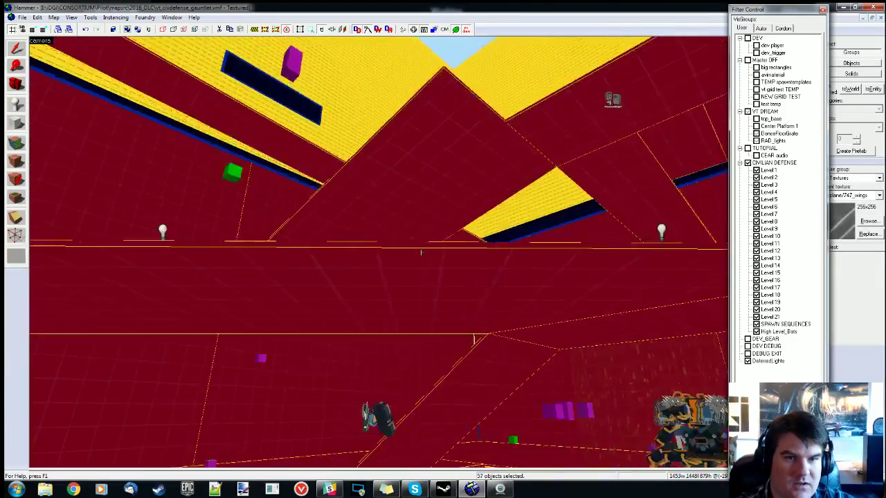
key(z)
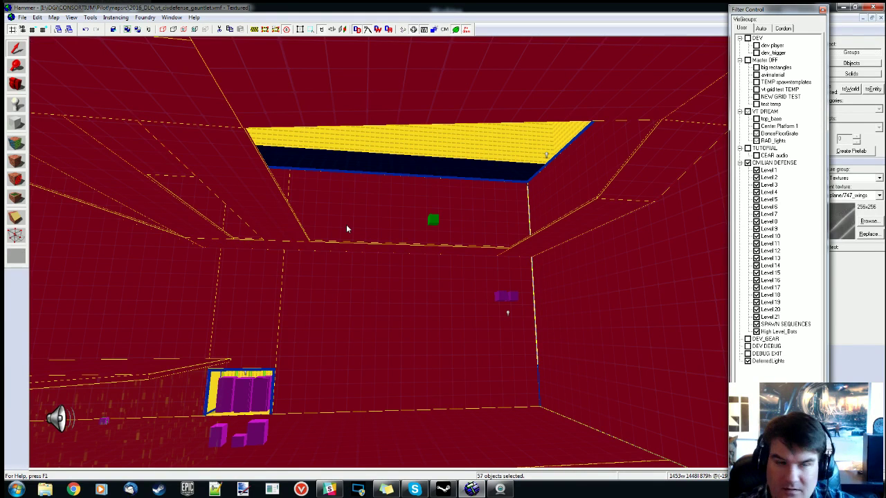
- Tie the selected brushes to a single entity, keeping the first listed func_detail as the destination
click(72, 17)
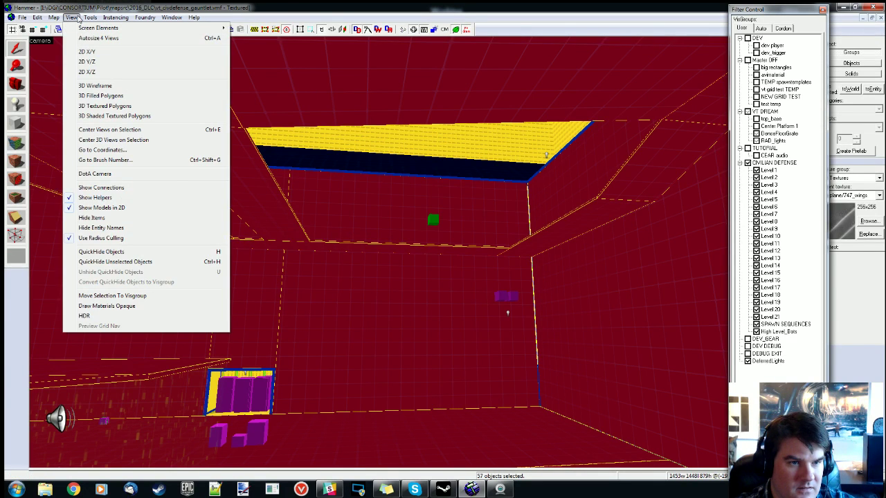
mouse_move(89, 20)
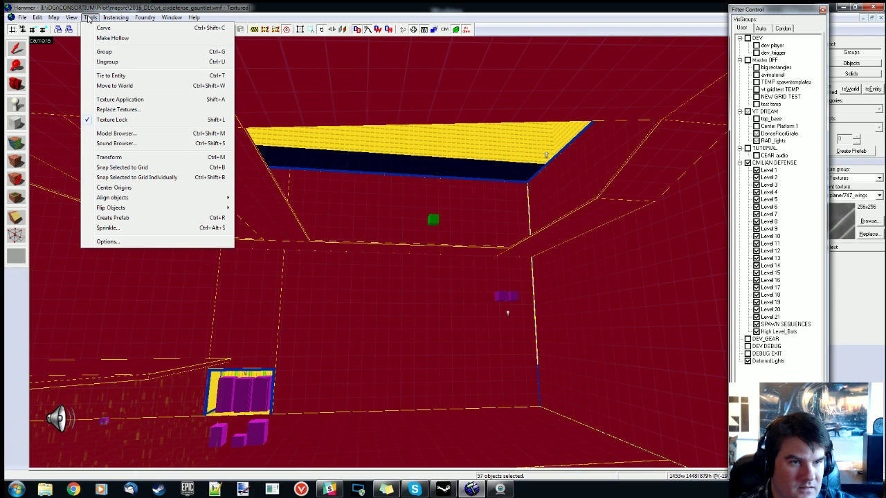
click(103, 75)
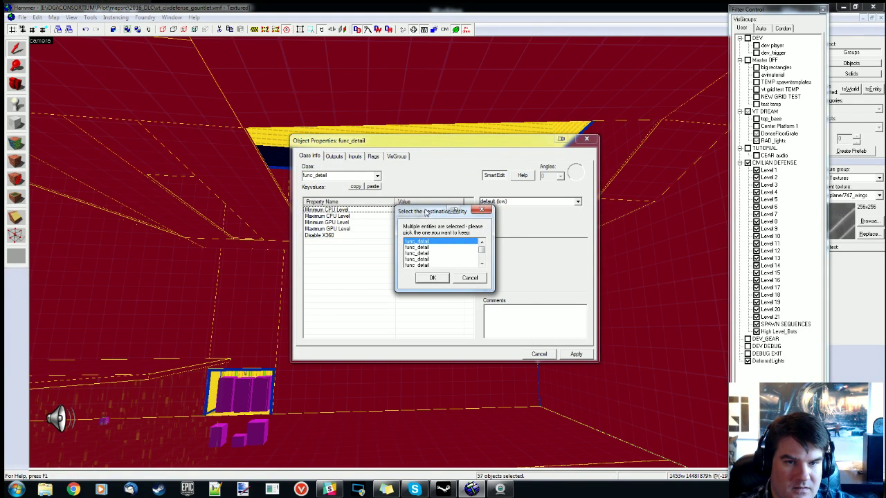
drag(426, 212, 541, 216)
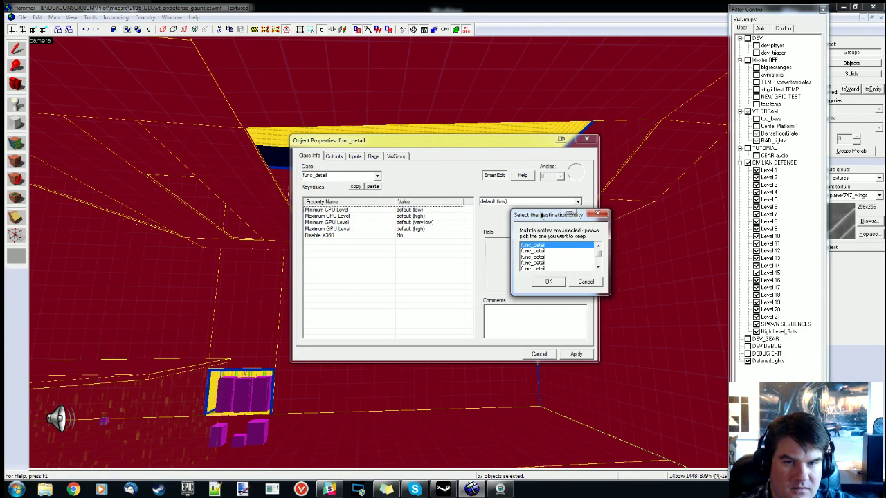
click(546, 282)
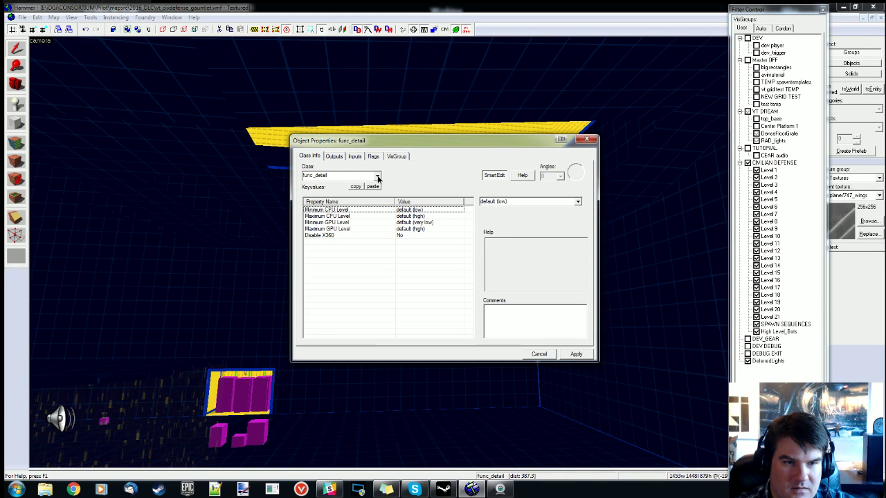
- Change the tied entity's class to func_brush and close its properties
click(377, 175)
drag(379, 201, 379, 197)
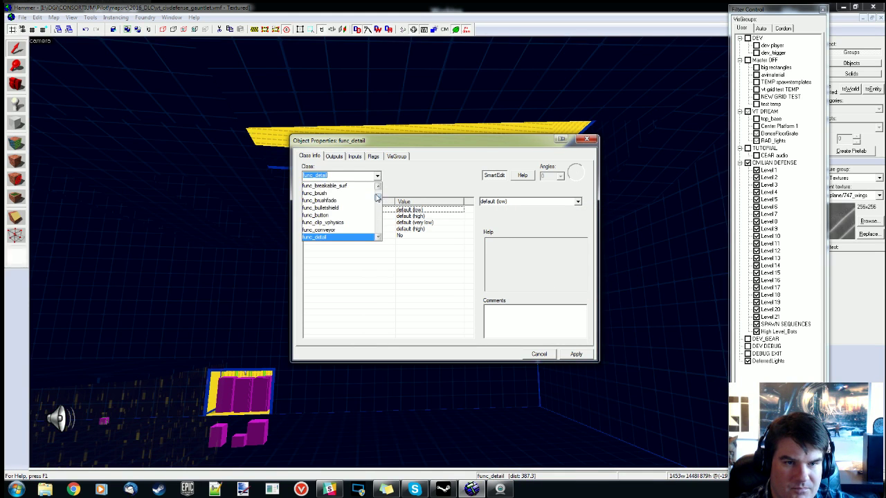
click(324, 193)
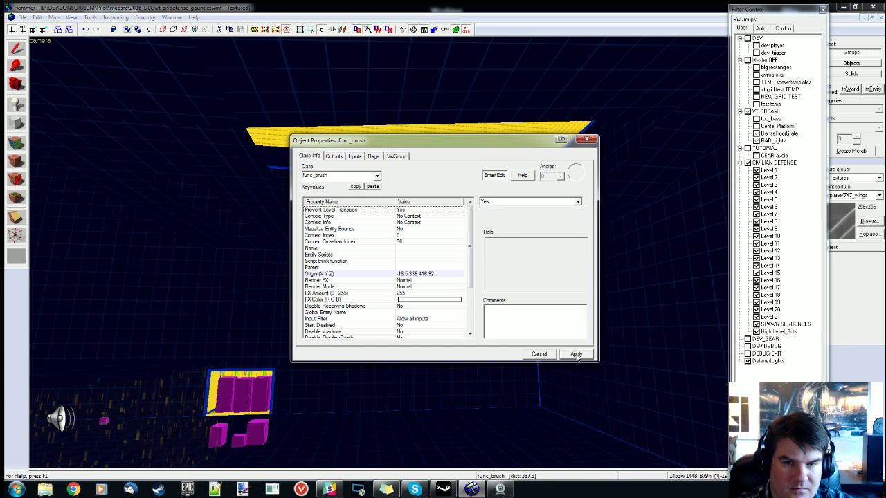
drag(457, 140, 494, 145)
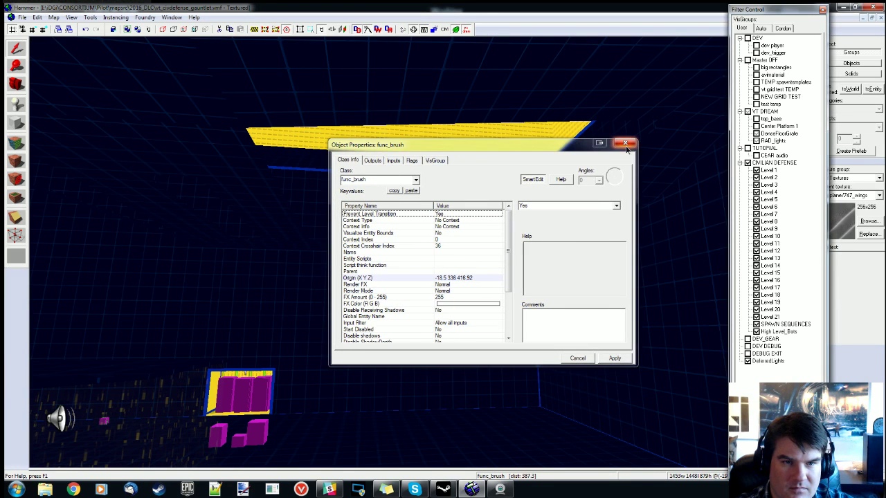
click(624, 142)
- Select the combined func_brush entity in the 3D view to check which brushes it contains
key(z)
key(s)
key(z)
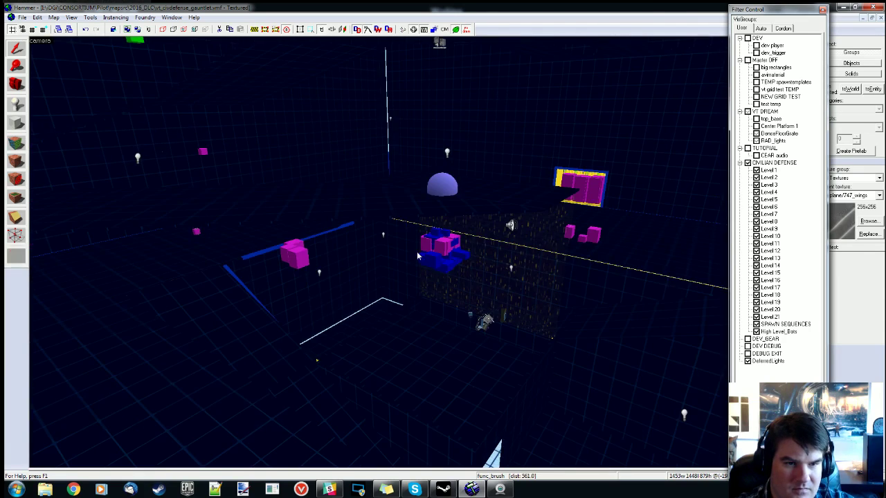
click(182, 289)
- Save the map as a separate copy named vt_civdefense_gauntlet_tp in the 2016_DLC folder
click(22, 17)
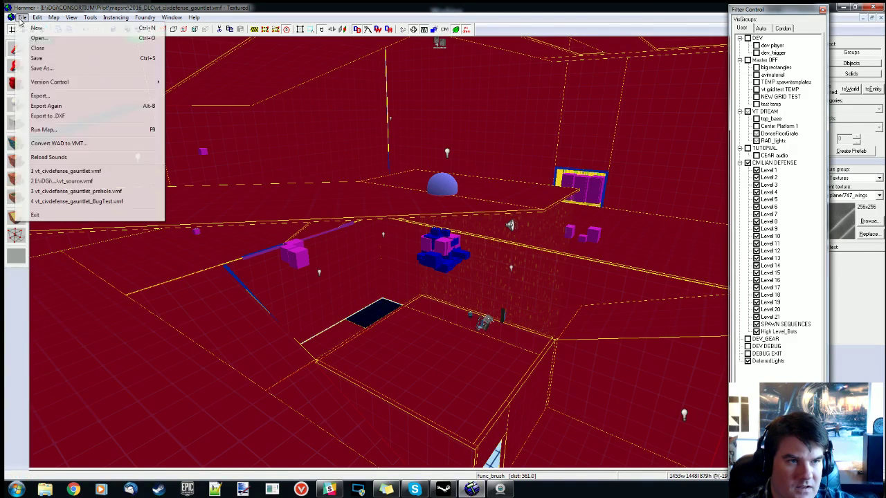
click(40, 68)
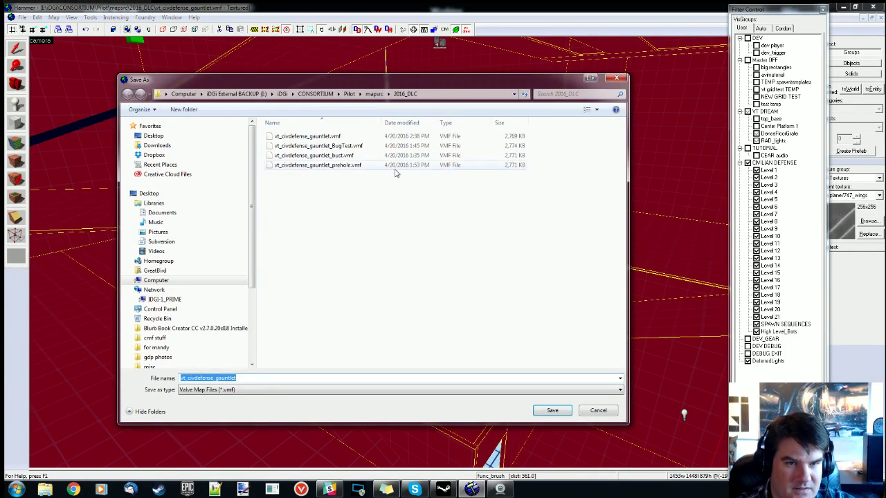
click(243, 378)
text(_gaun)
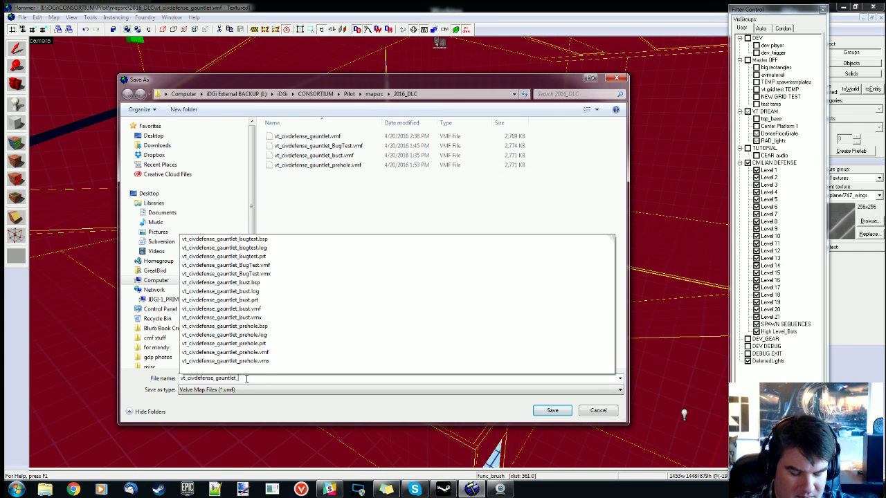
text(t)
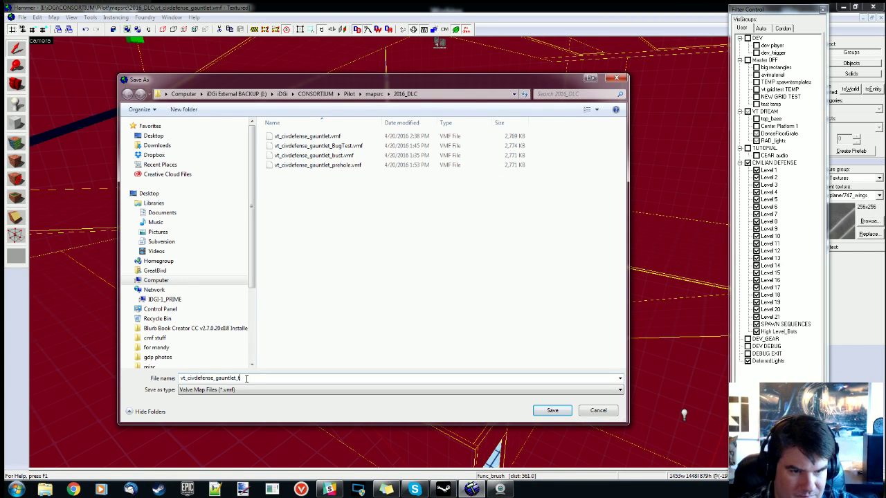
key(BackSpace)
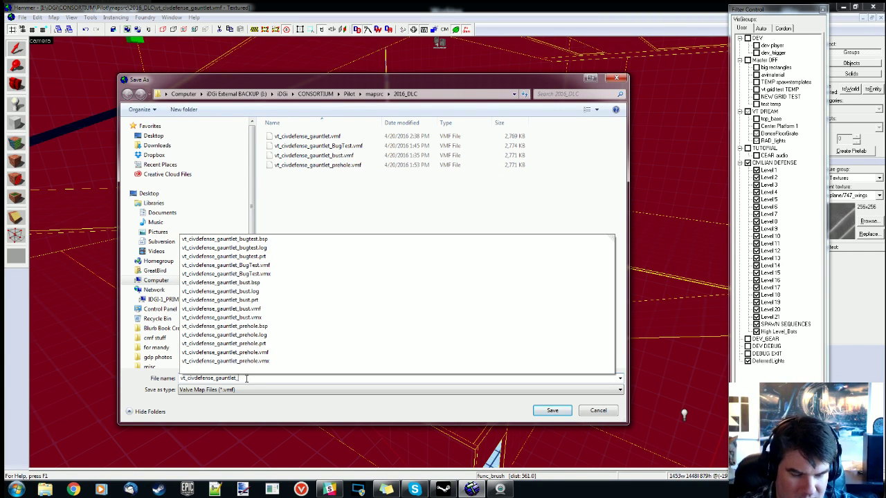
text(temp)
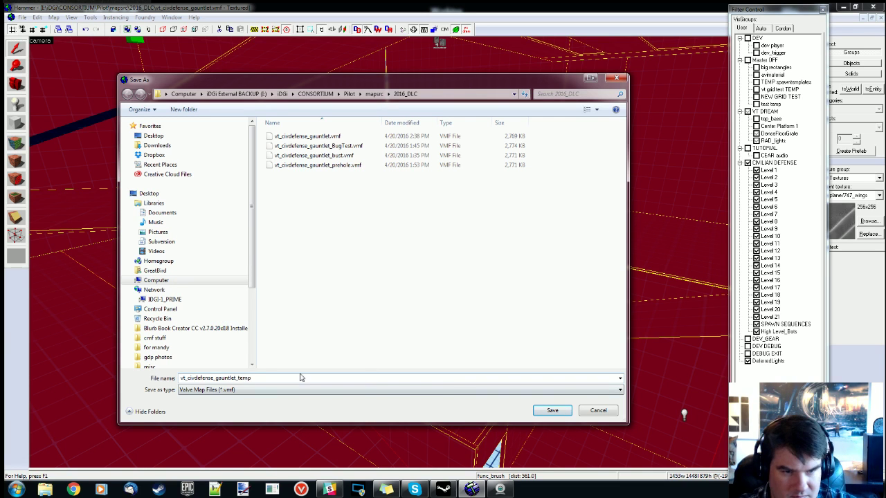
key(BackSpace)
key(BackSpace)
key(BackSpace)
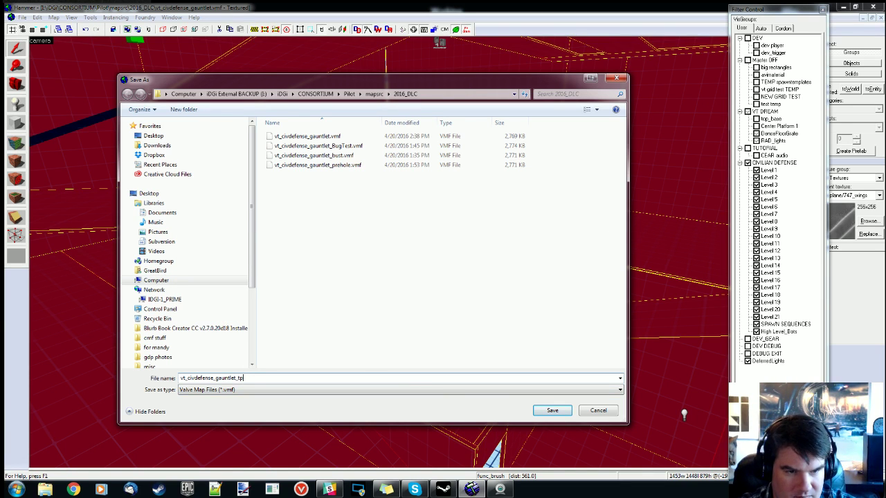
text(p)
click(552, 410)
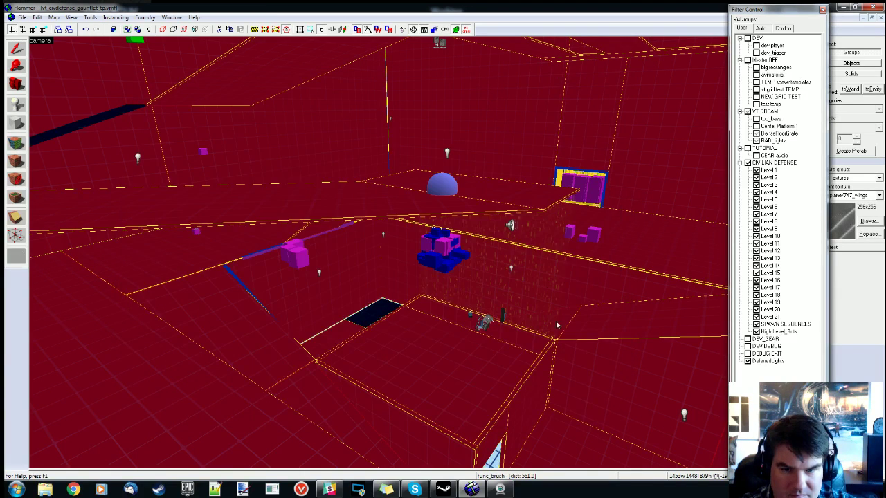
- Compile the map copy with the Default run configuration, using the BSP and VIS commands
click(23, 17)
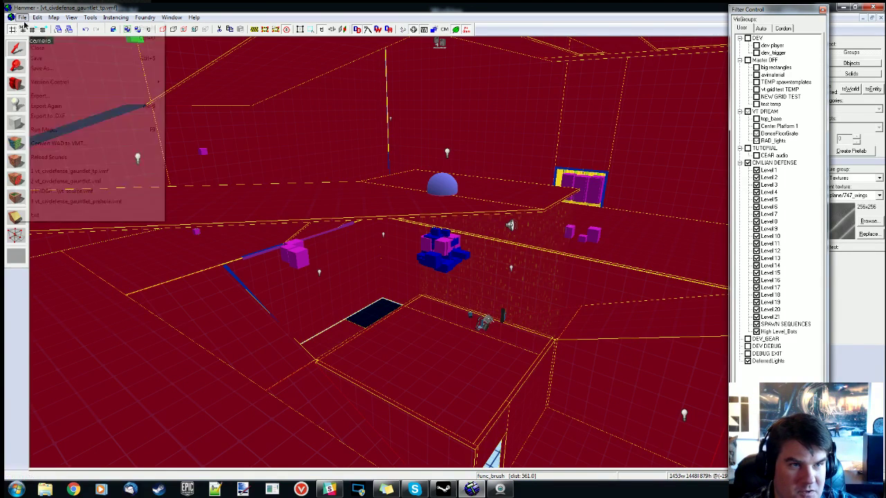
click(44, 129)
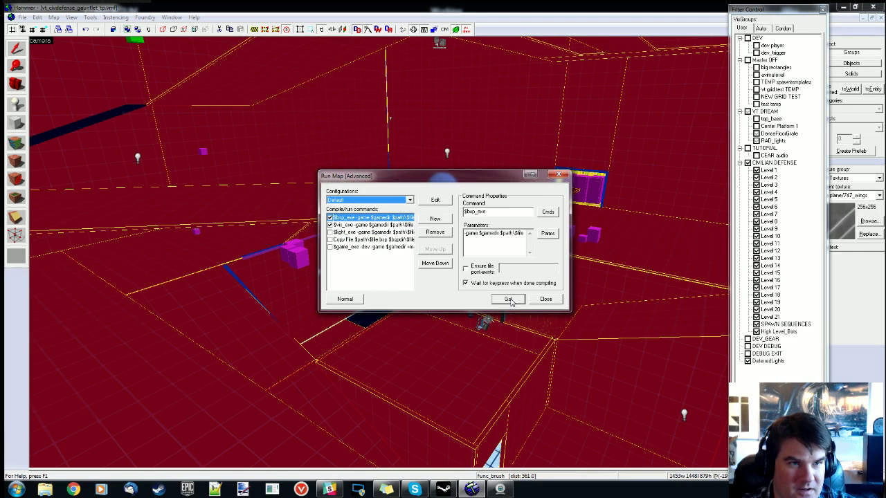
click(509, 299)
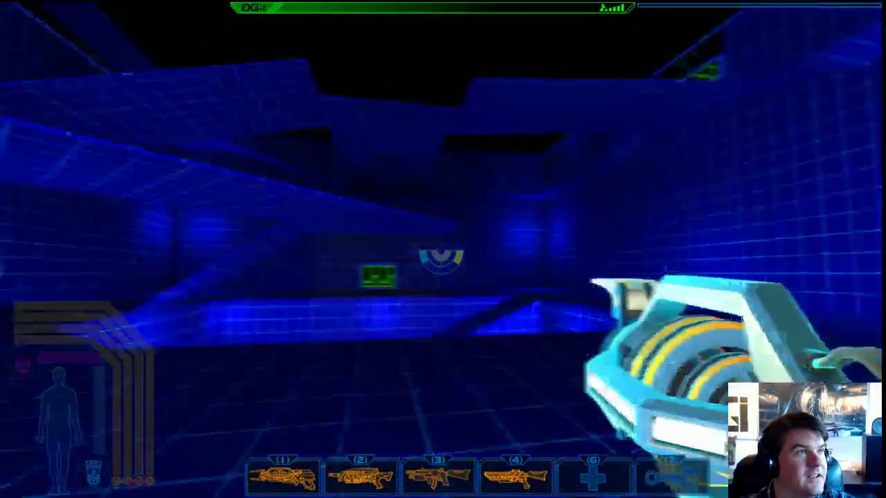
- In the Consortium game, move and jump through the compiled map and fire at a flying enemy to test the room
key(w)
key(space)
key(w)
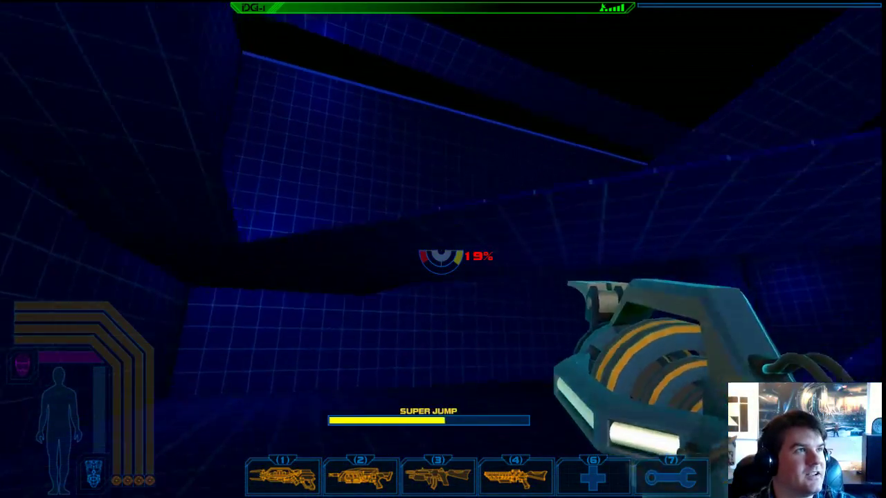
key(w)
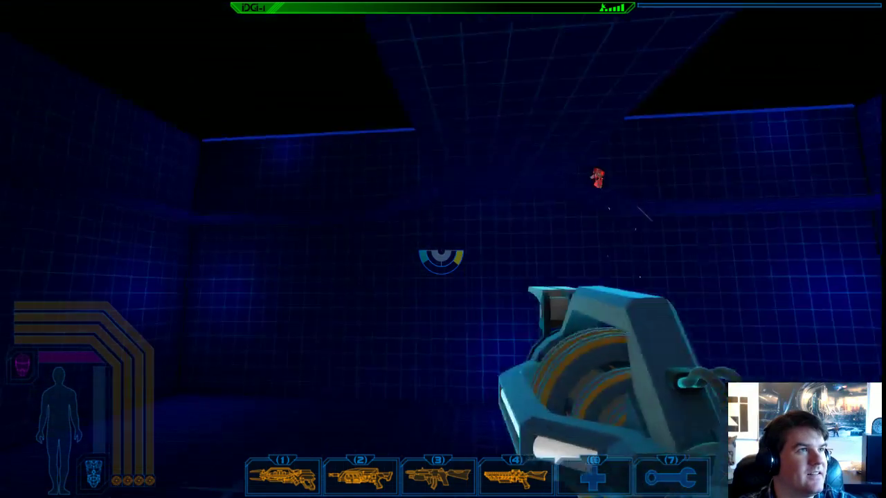
click(443, 257)
key(s)
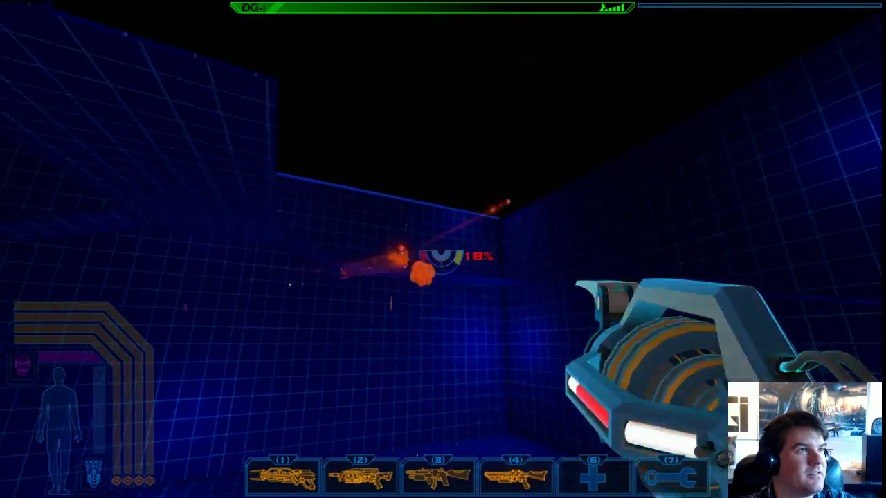
click(443, 257)
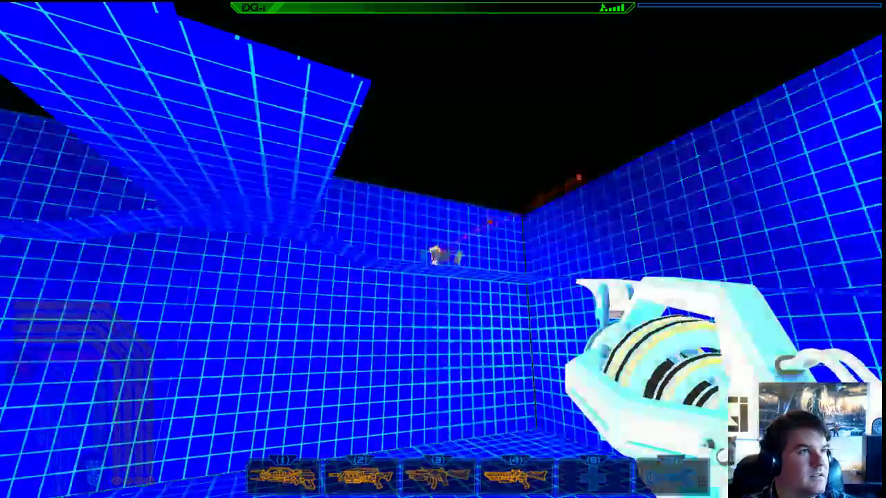
- Open the developer console to review the map's load messages, and return to the game
key(grave)
key(grave)
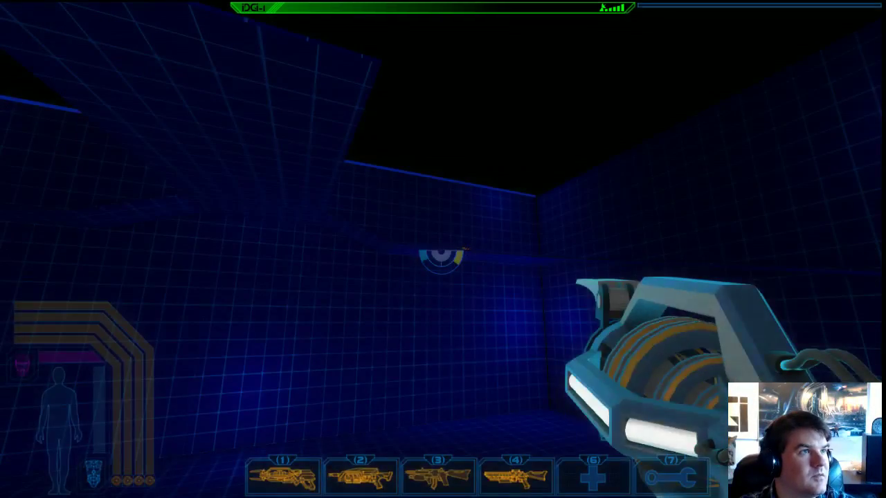
key(grave)
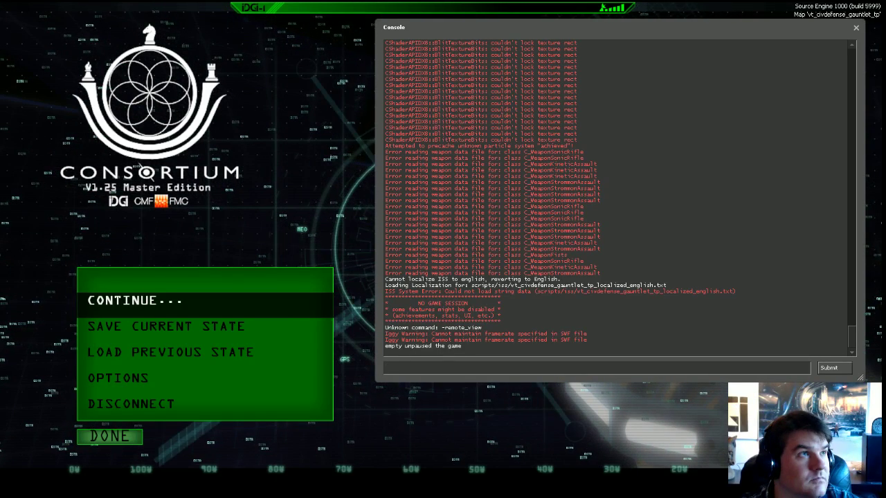
key(Escape)
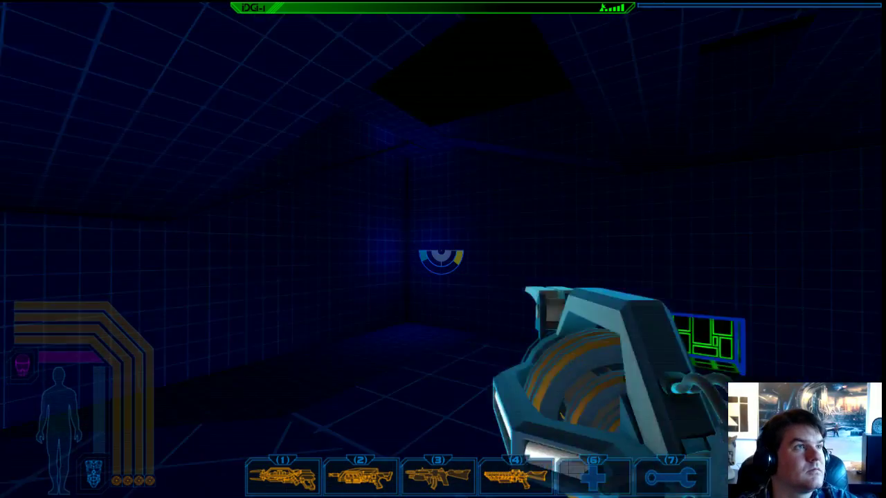
- Run and super-jump between the lower floor, civilian room and ramps to check how the combined brushes render and collide
key(space)
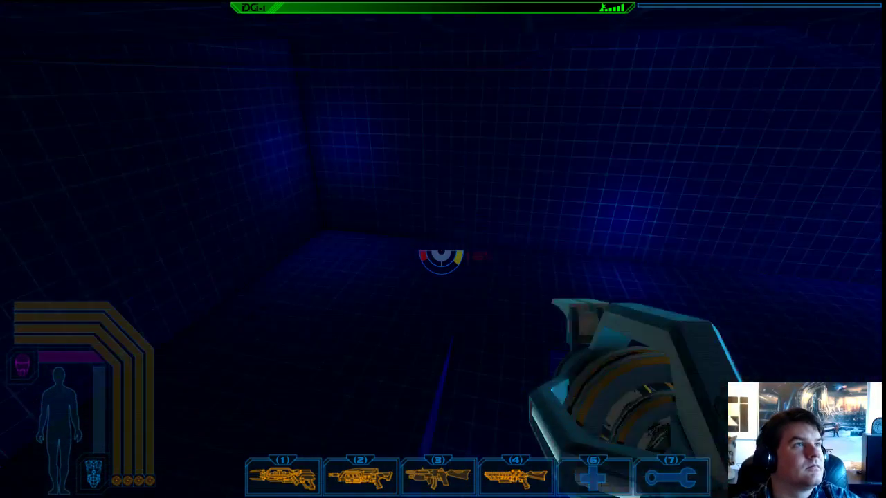
key(w)
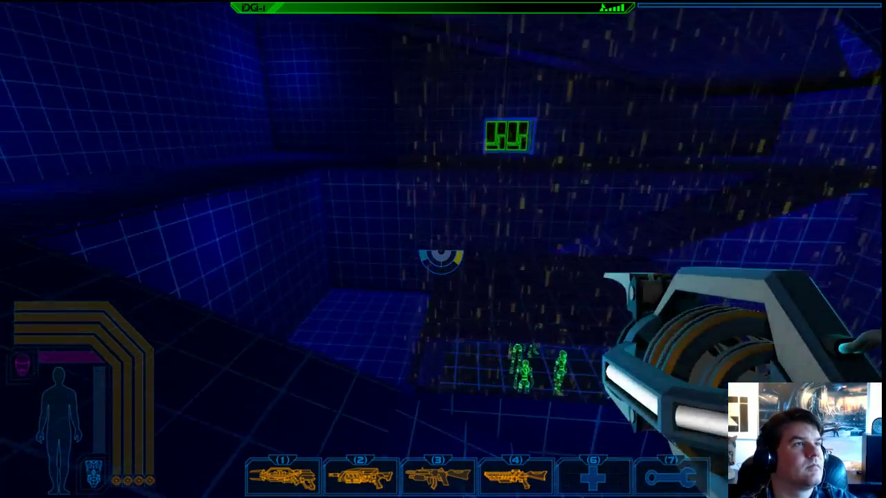
key(w)
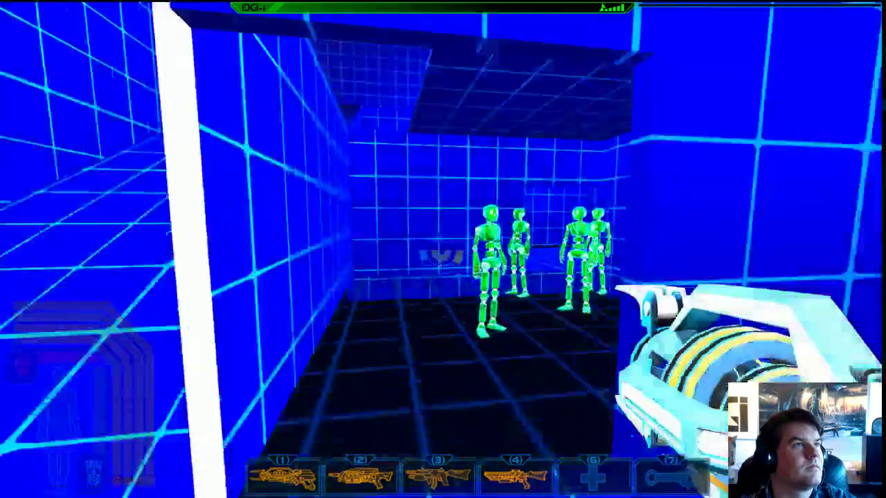
key(w)
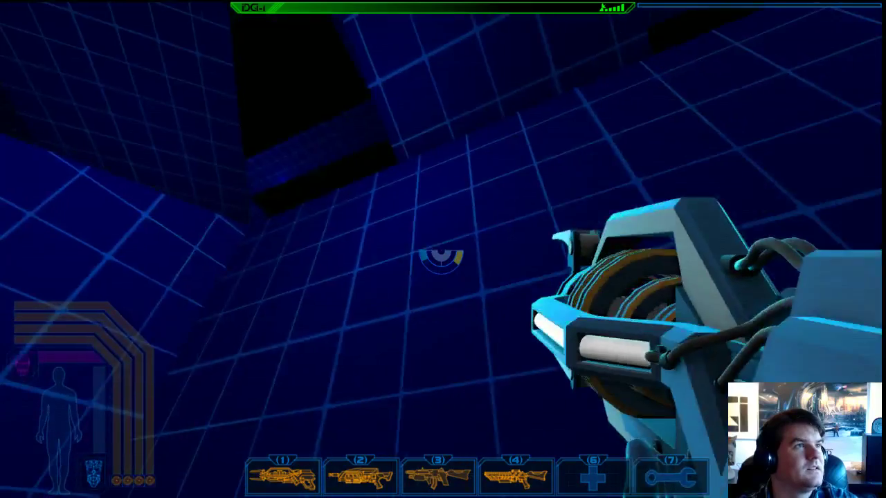
key(space)
key(w)
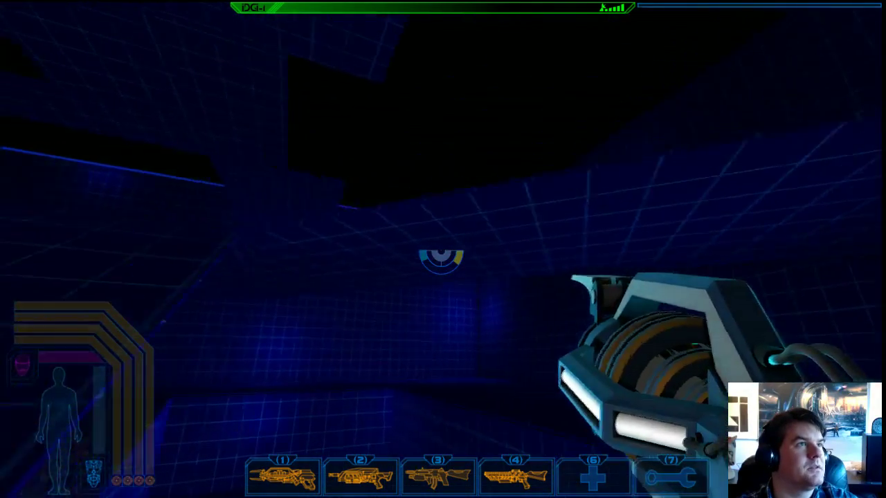
key(space)
key(space)
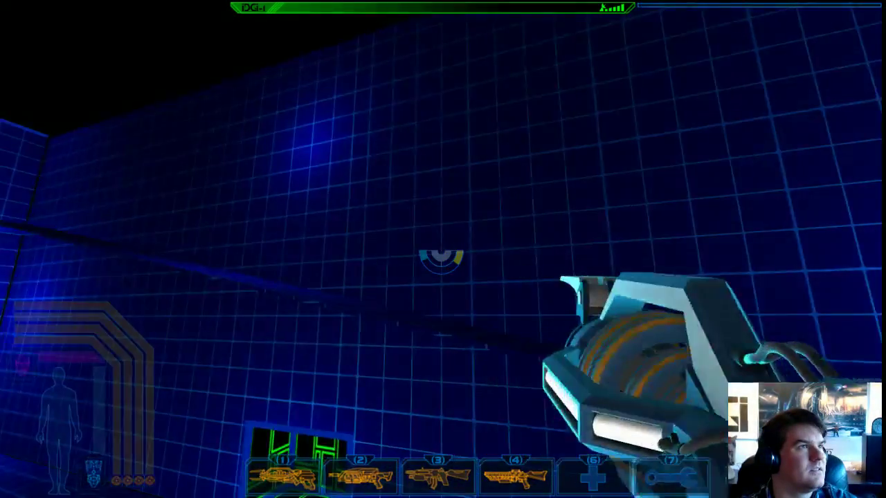
key(space)
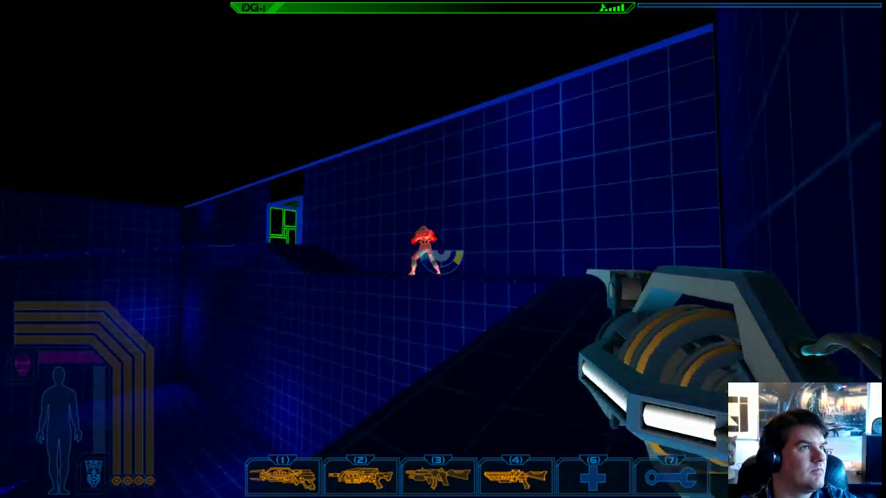
- Approach the virtual combatant on the upper walkway and shoot it to test enemies on the func_brush surface
key(w)
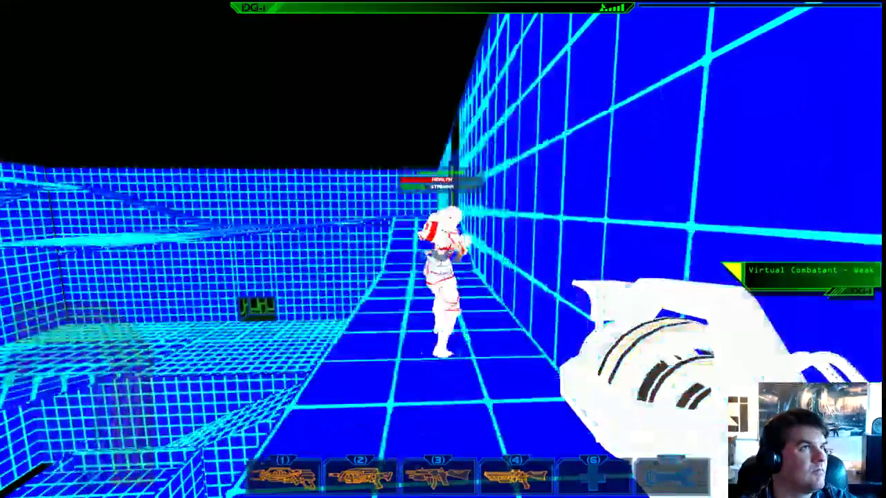
click(442, 260)
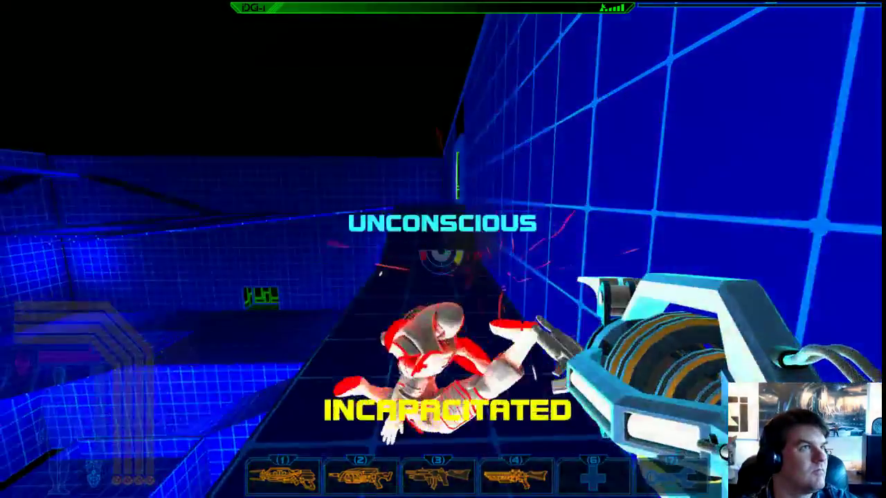
key(w)
click(441, 260)
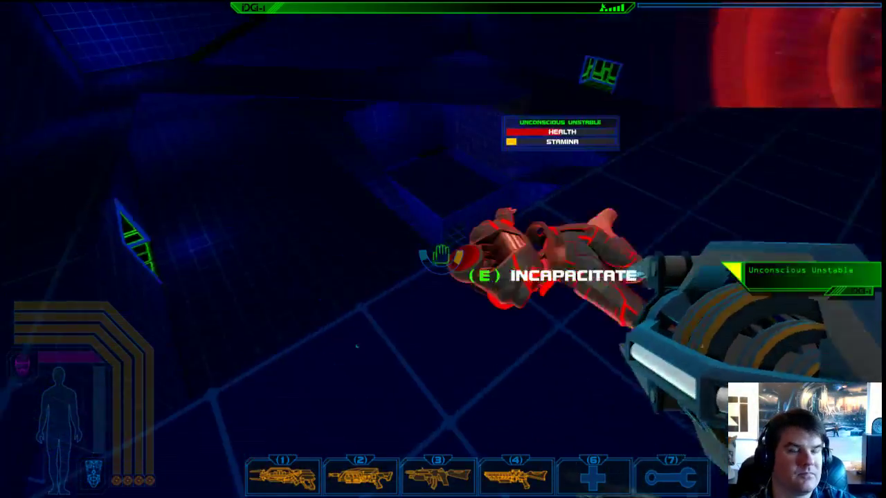
right_click(441, 260)
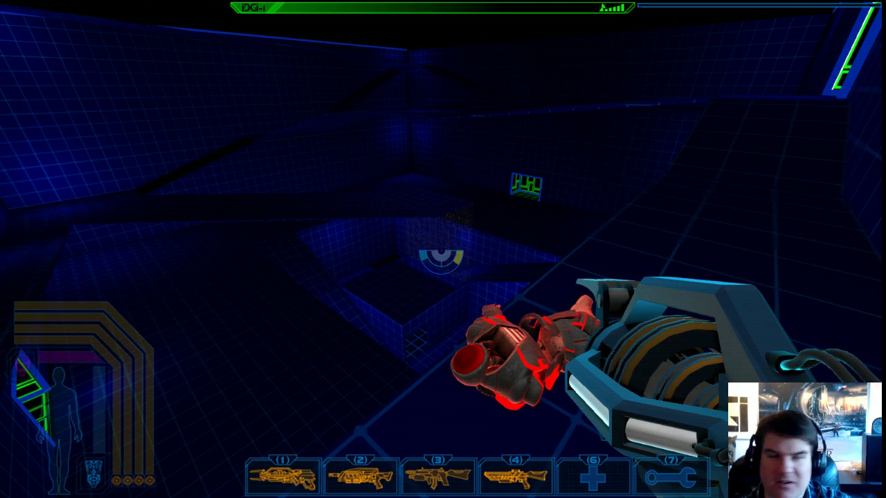
- Walk along the upper walkway and platforms to inspect the floors, walls and lighting around the room
key(w)
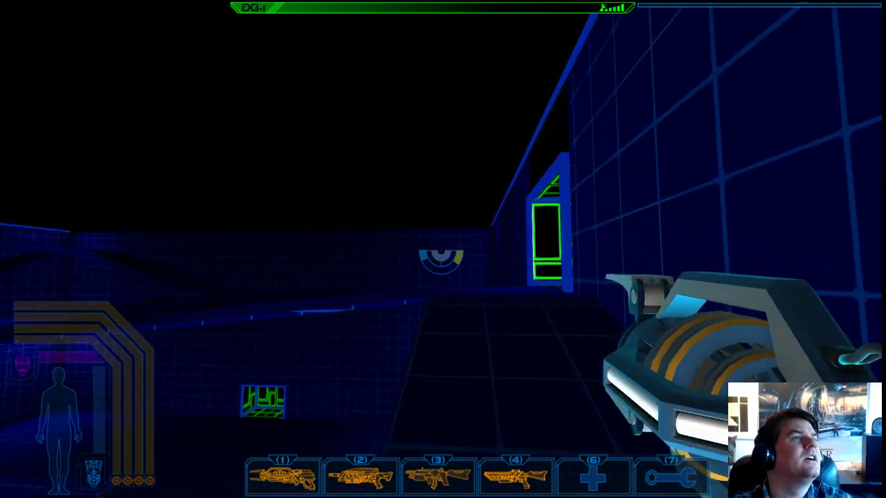
key(w)
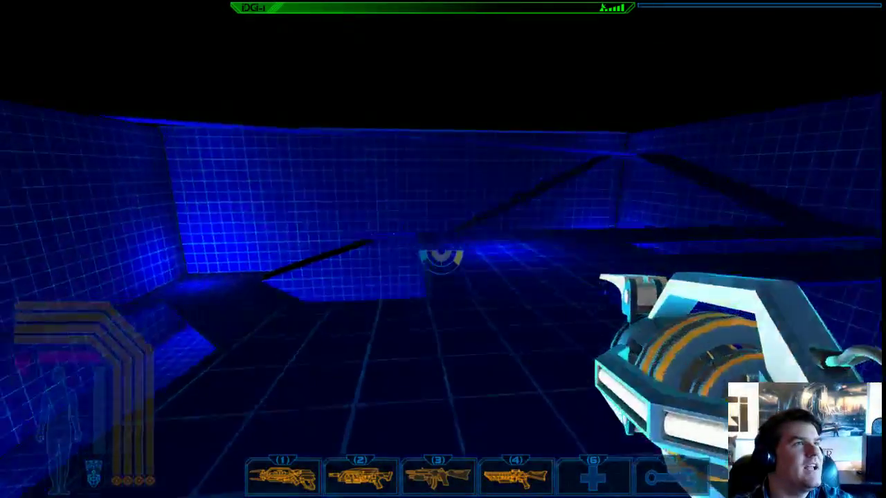
key(w)
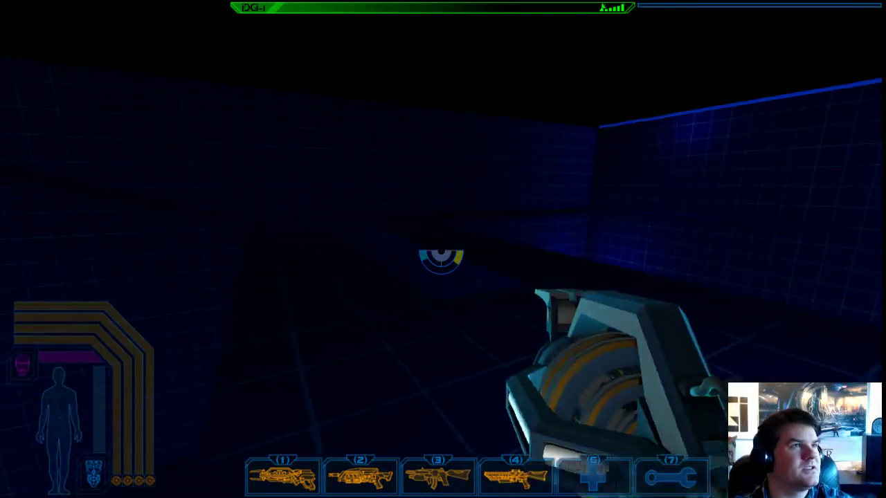
key(w)
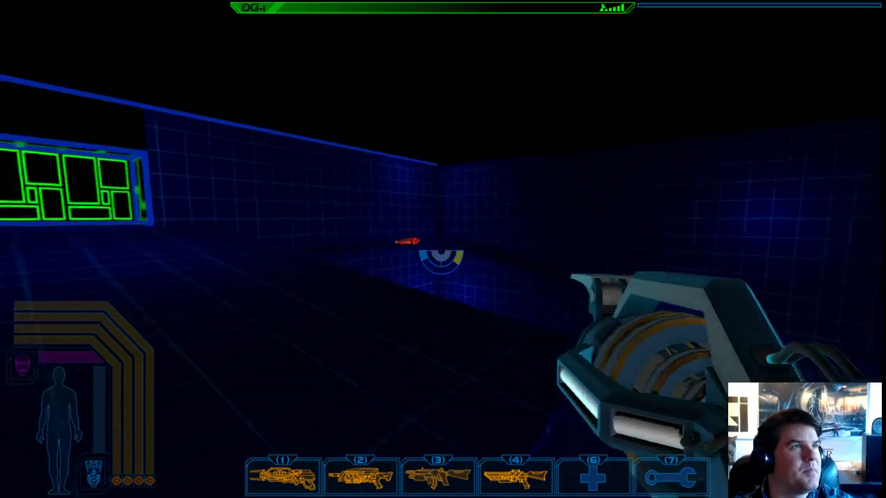
key(w)
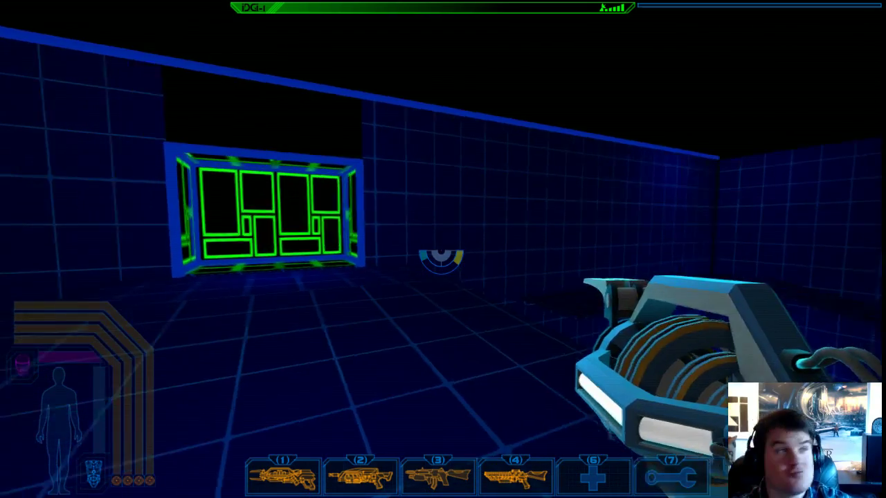
key(w)
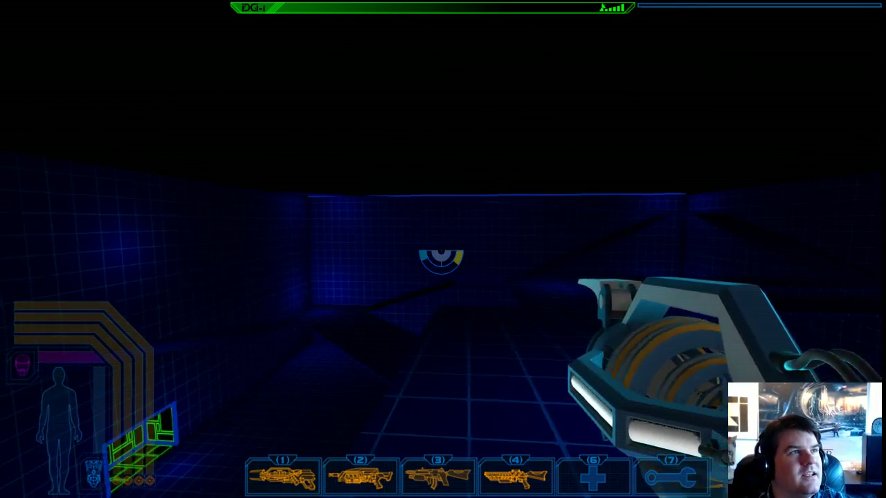
- Survey the broad floor, surrounding walls and ramps for lighting and rendering, and check the developer console before resuming the game
key(w)
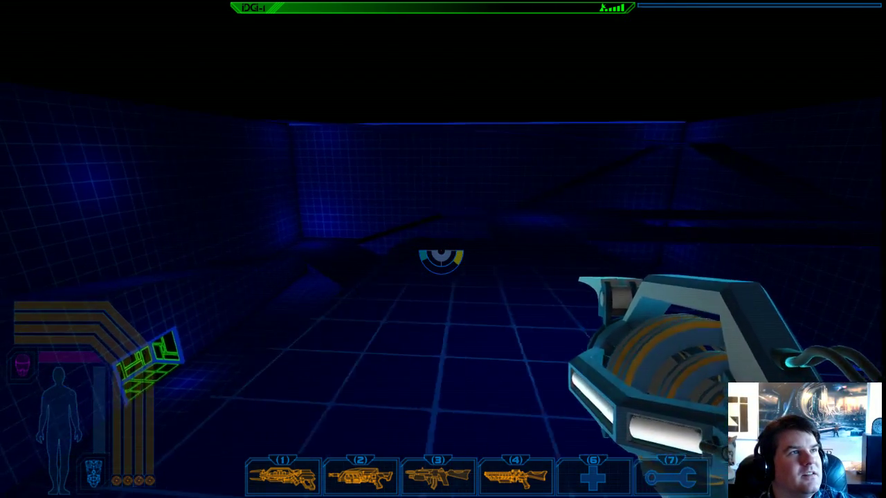
key(w)
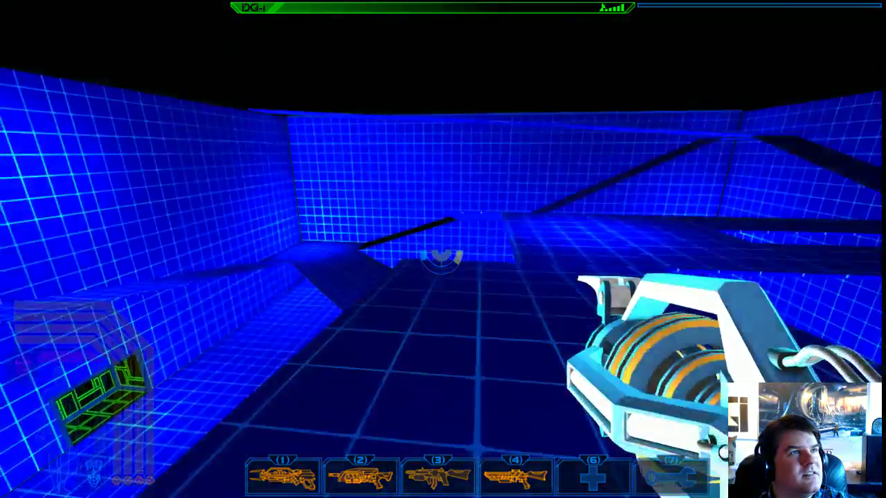
key(Escape)
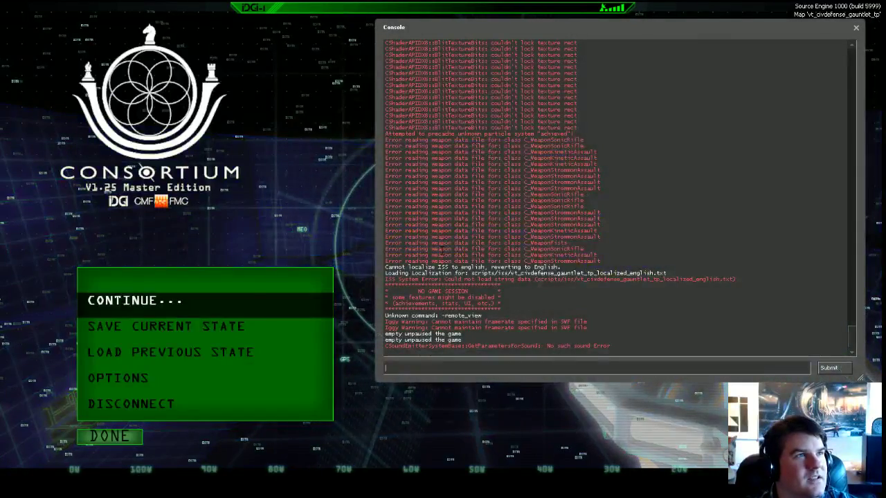
key(Escape)
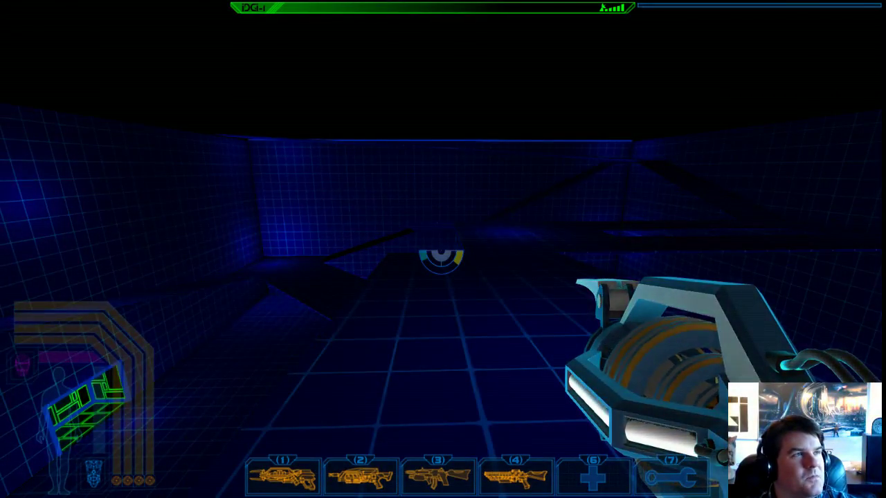
- Walk past the green civilian room and around the central pit to inspect how the combined floors, walls and walkways render
key(w)
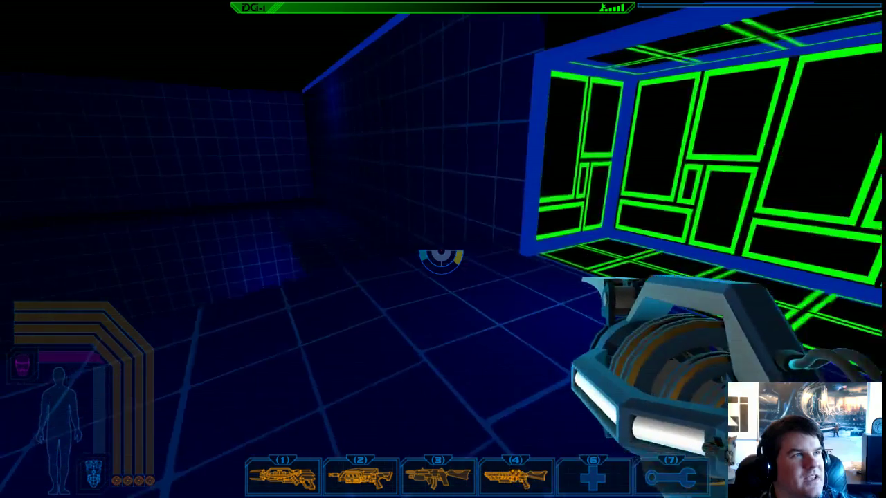
key(w)
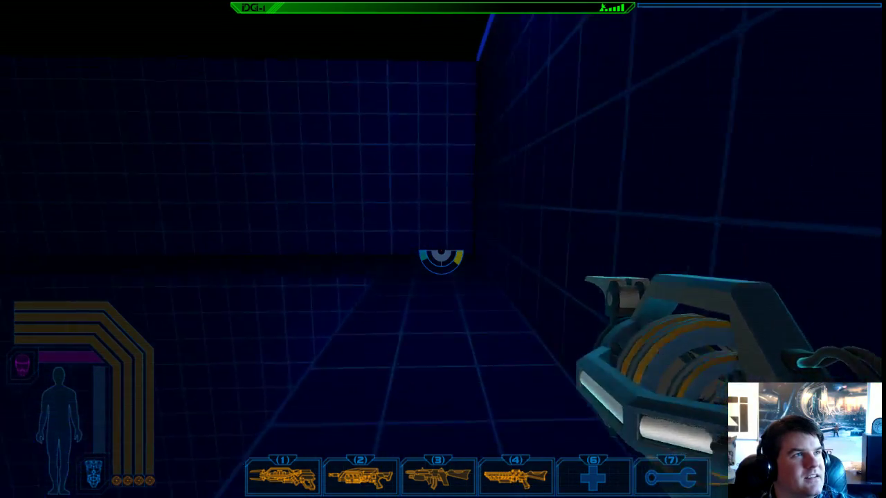
key(w)
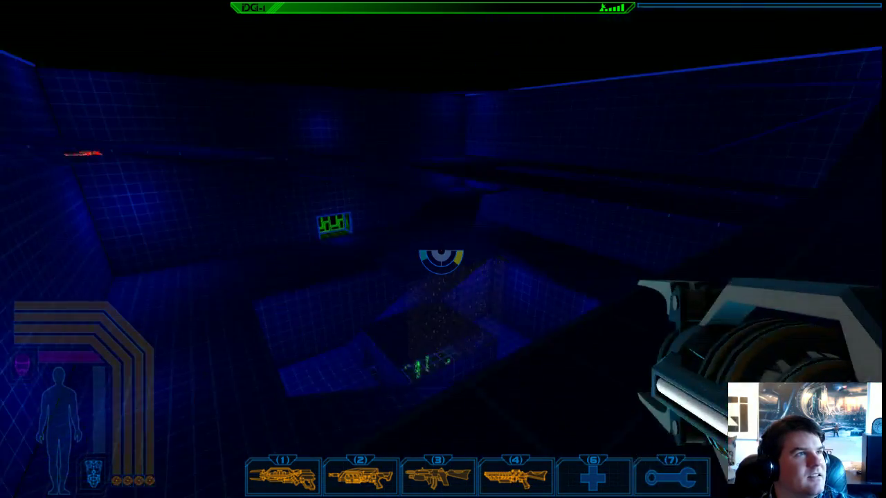
key(w)
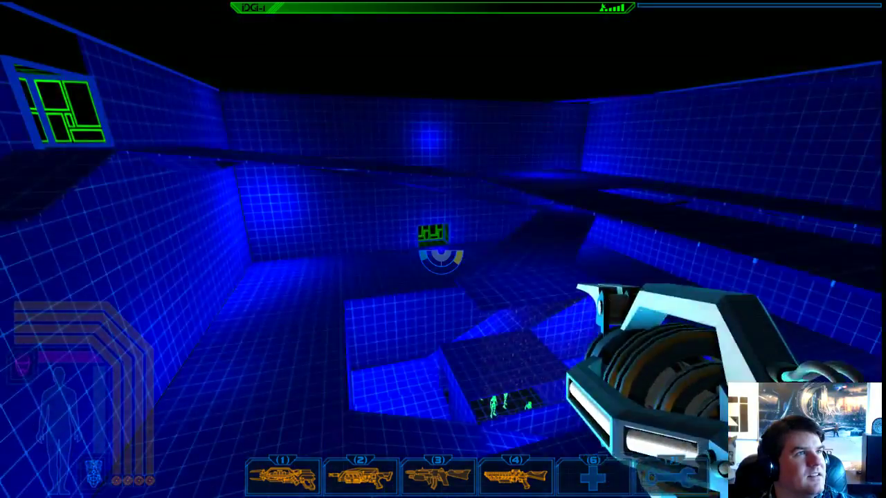
key(w)
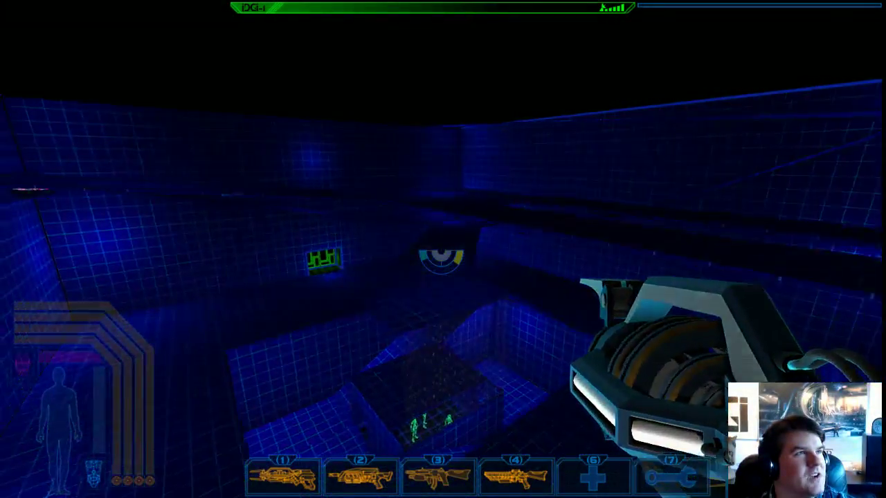
key(w)
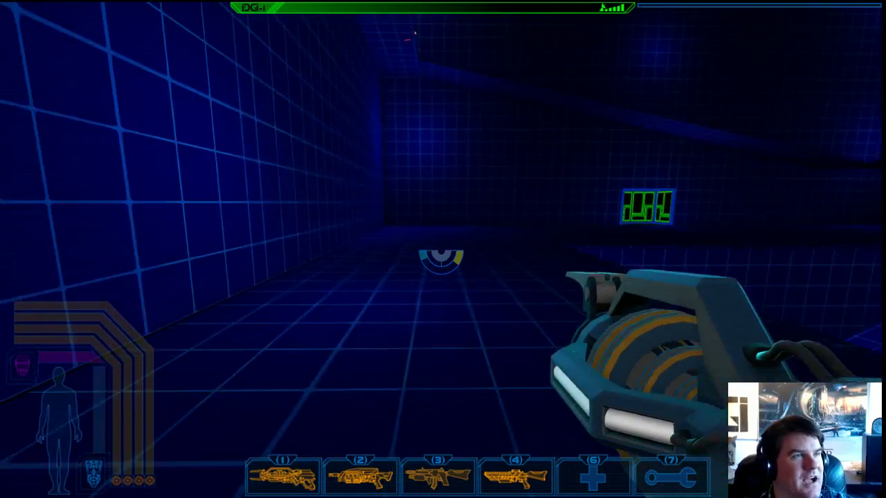
key(w)
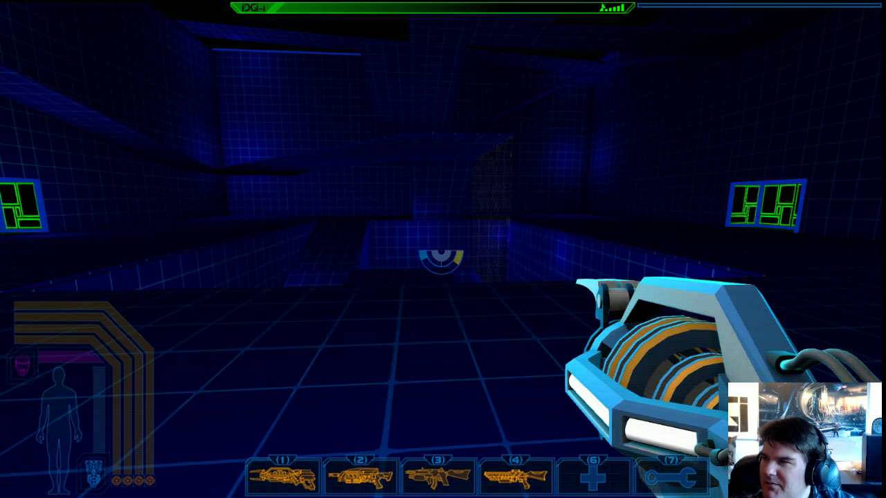
click(441, 259)
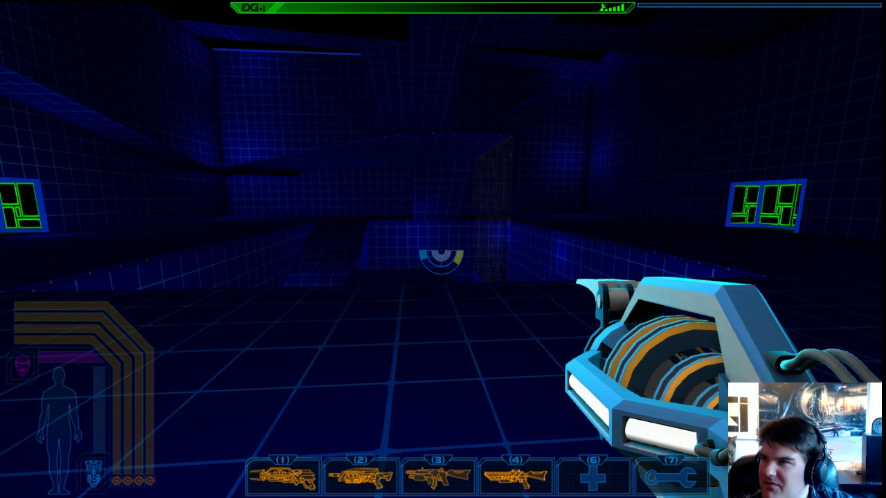
click(441, 259)
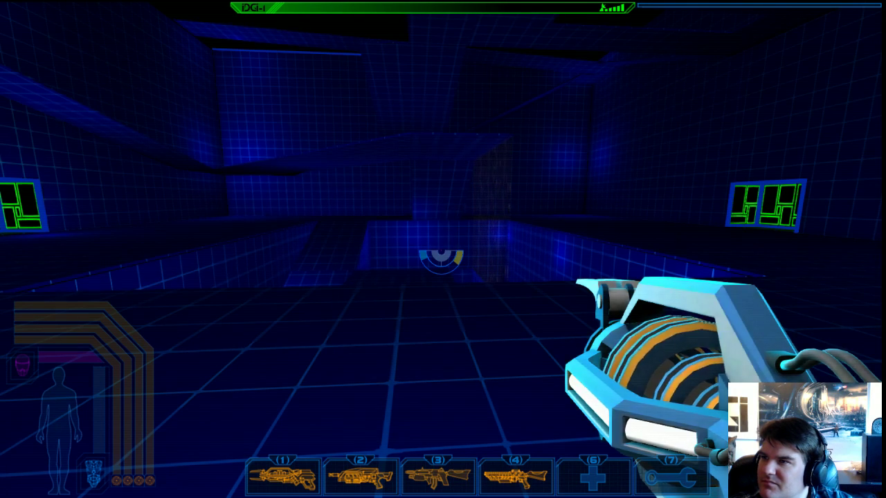
click(440, 258)
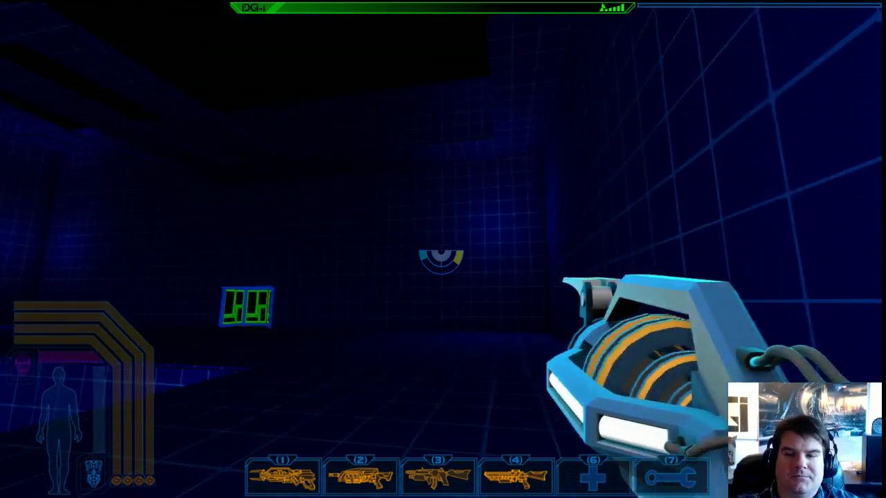
- Restart the map with the restart command in the developer console
key(w)
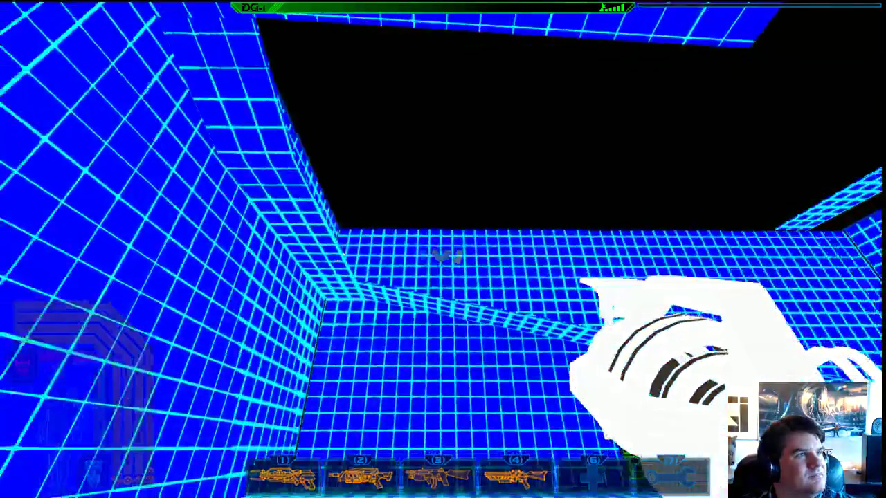
key(Escape)
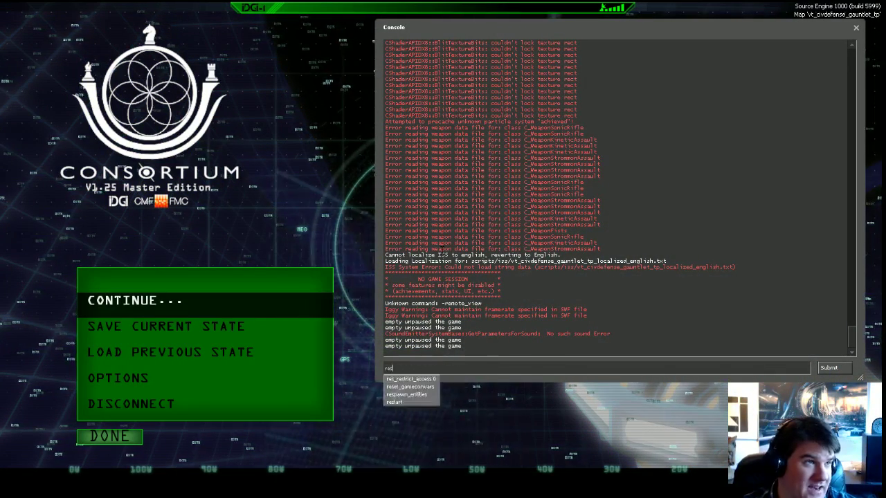
key(Return)
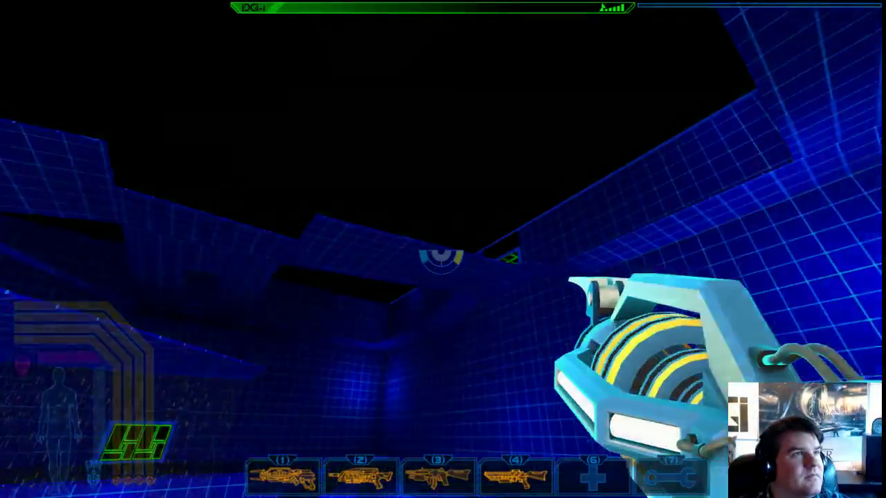
- Super-jump along the wall and approach the virtual combatant on the upper walkway to test enemy behaviour above the combined brushes
key(space)
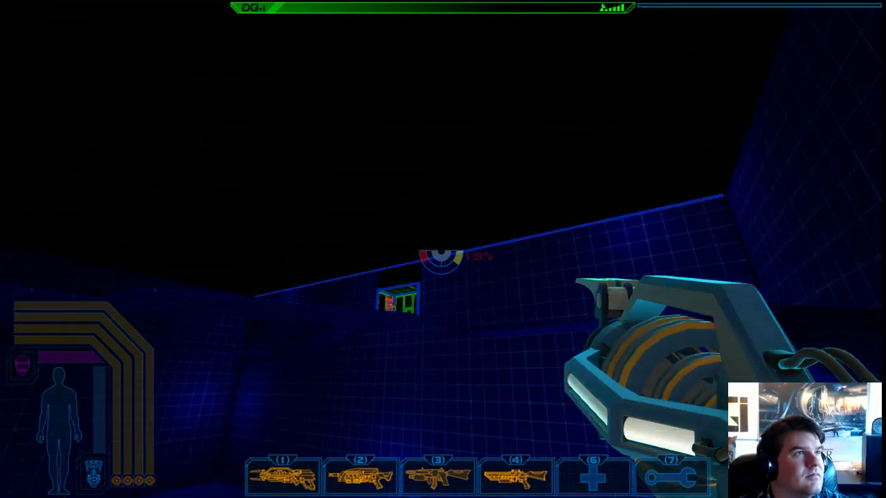
key(space)
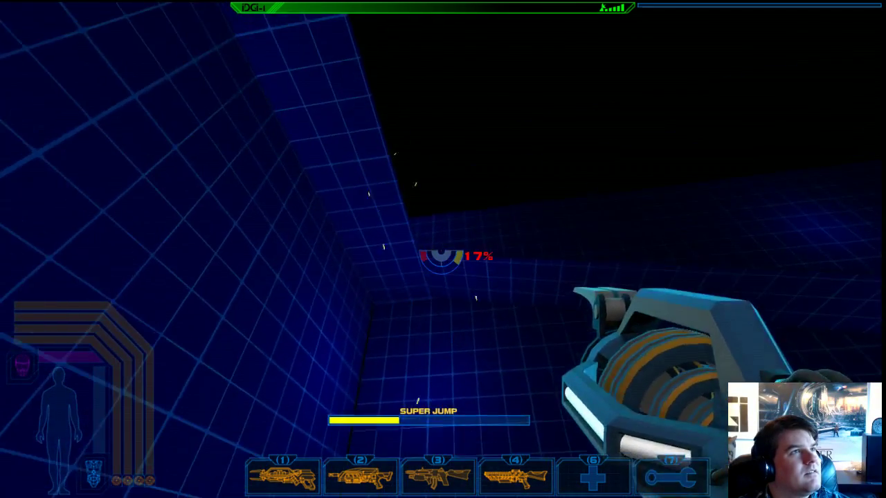
click(441, 258)
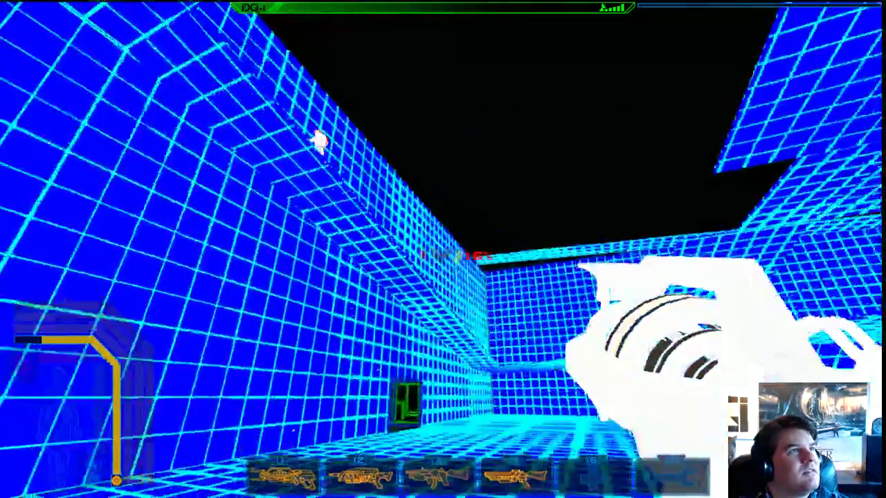
key(w)
key(w)
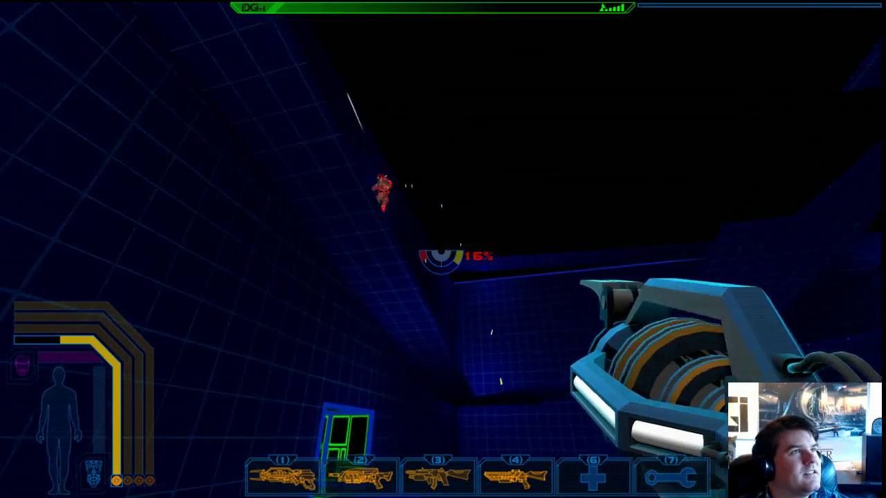
key(w)
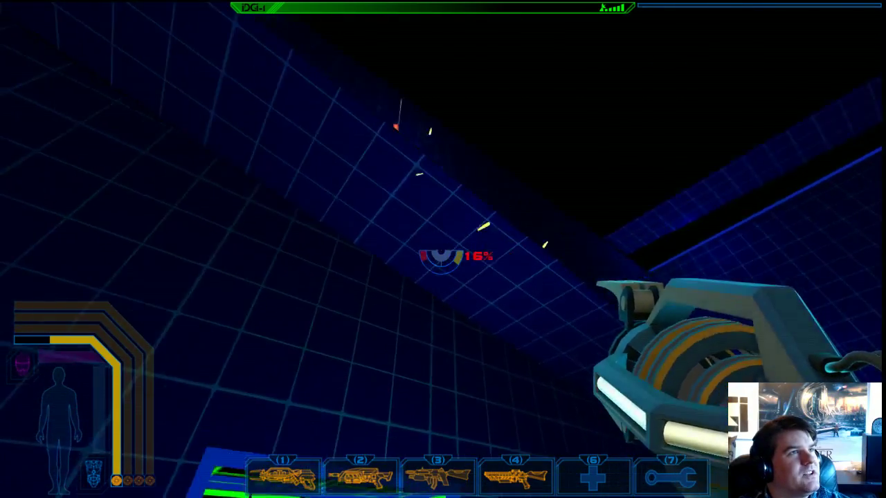
key(w)
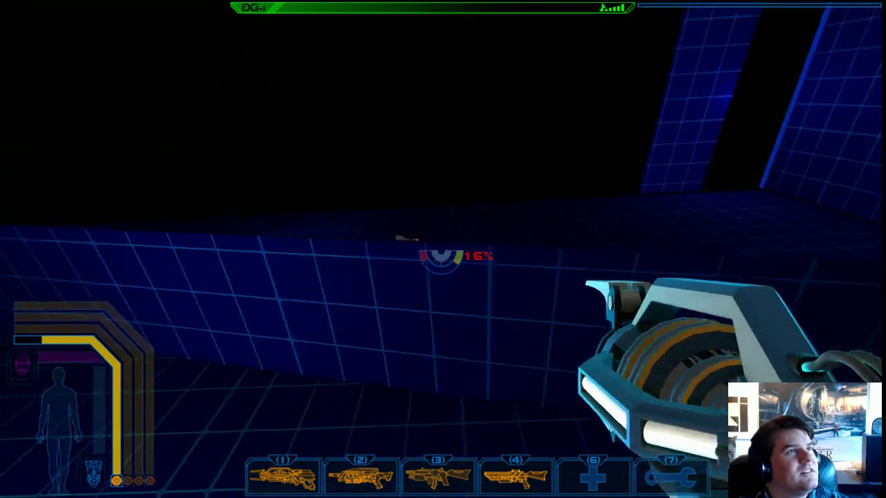
- Move around the lower floor beneath the walkways to observe how the virtual combatant moves and attacks from above
key(w)
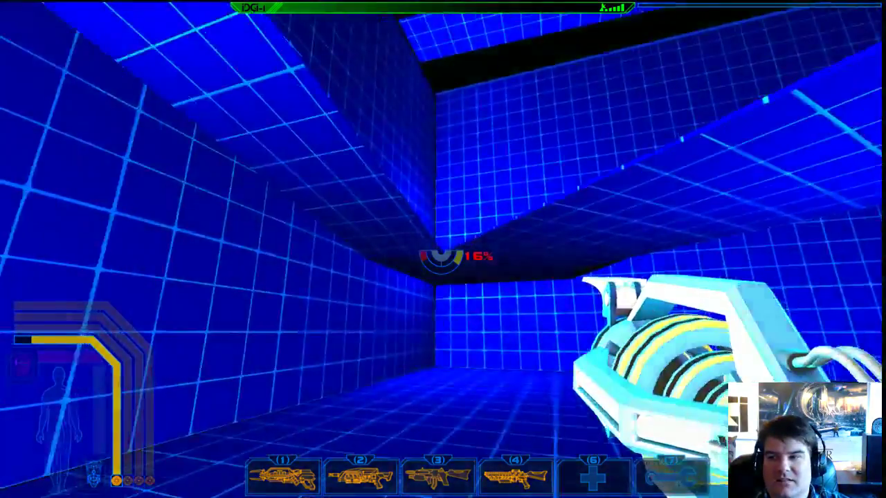
key(w)
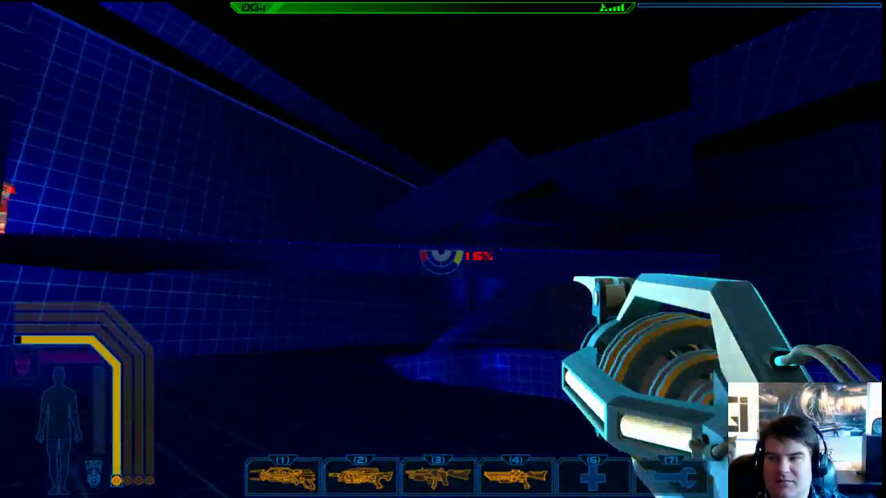
key(w)
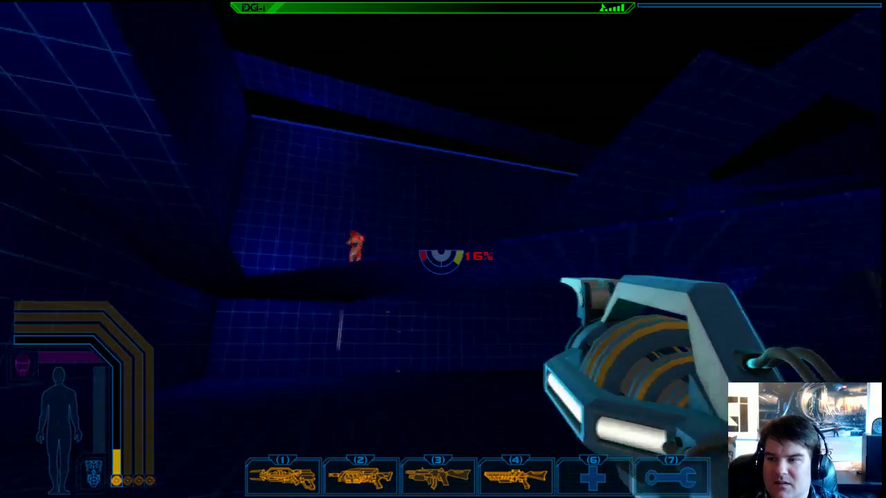
key(w)
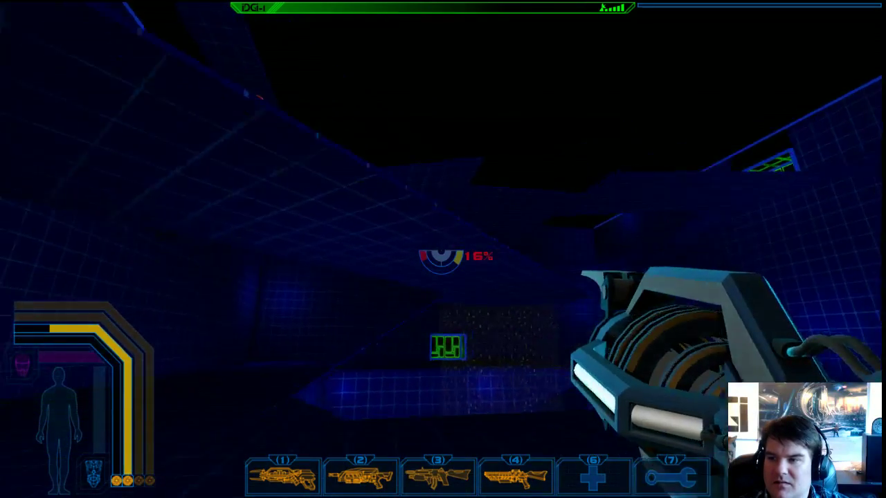
key(w)
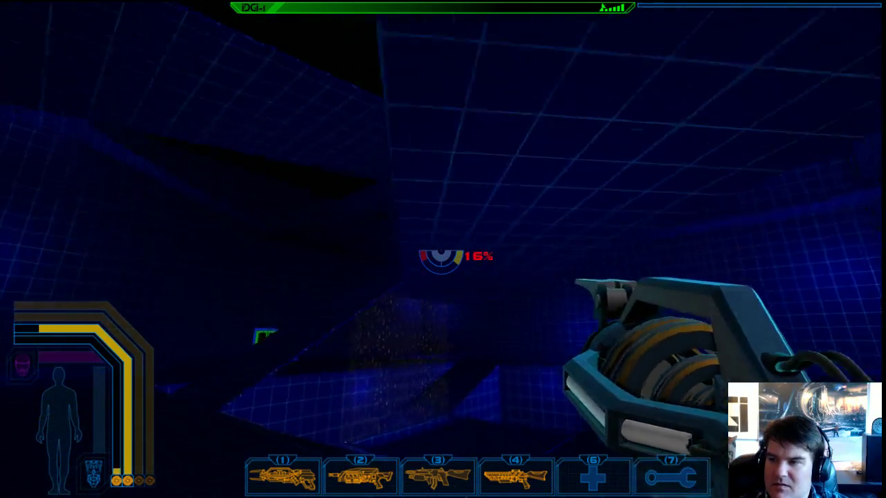
key(s)
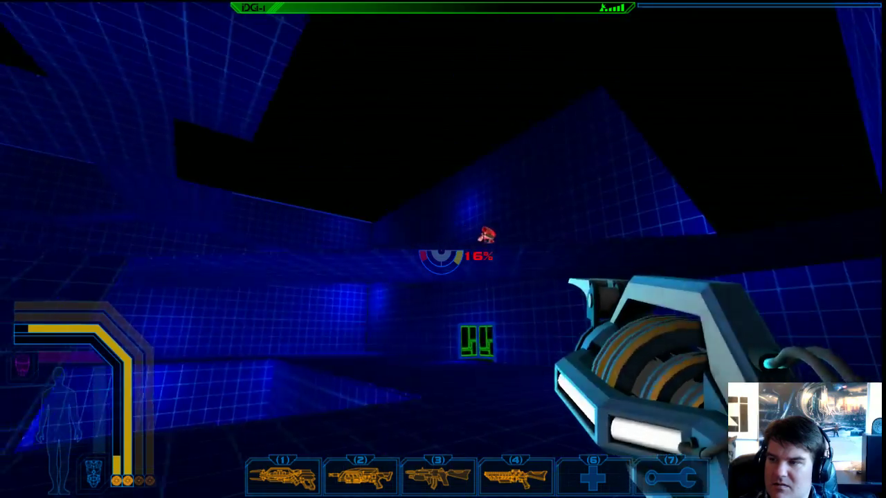
key(w)
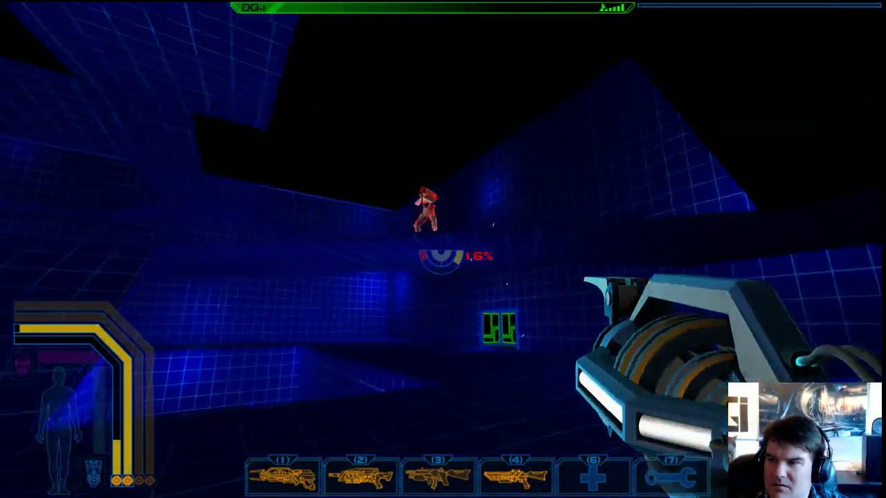
key(w)
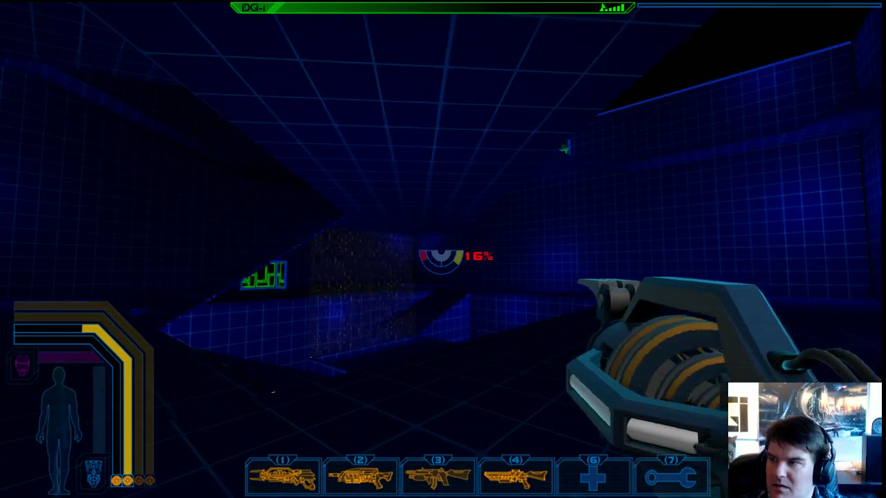
- Check the developer console, leave the game and switch to Hammer to view the vt_civdefense_gauntlet_tp func_brush in the camera view
key(grave)
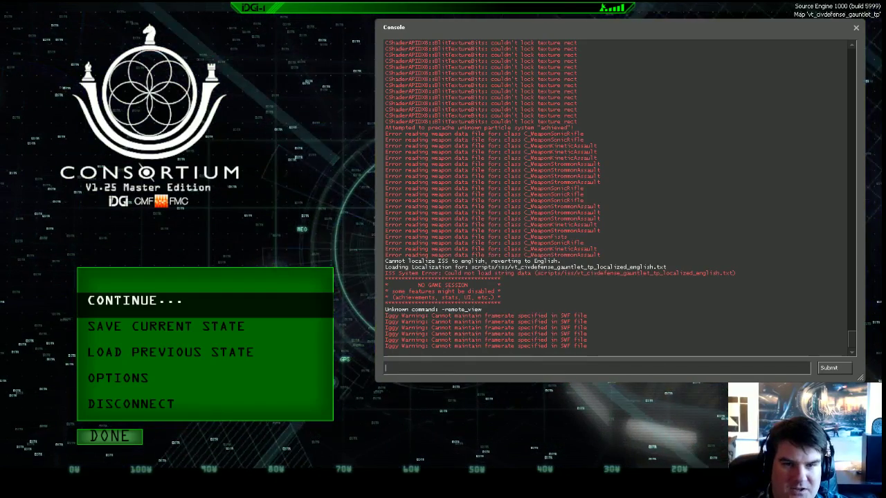
click(173, 301)
key(Escape)
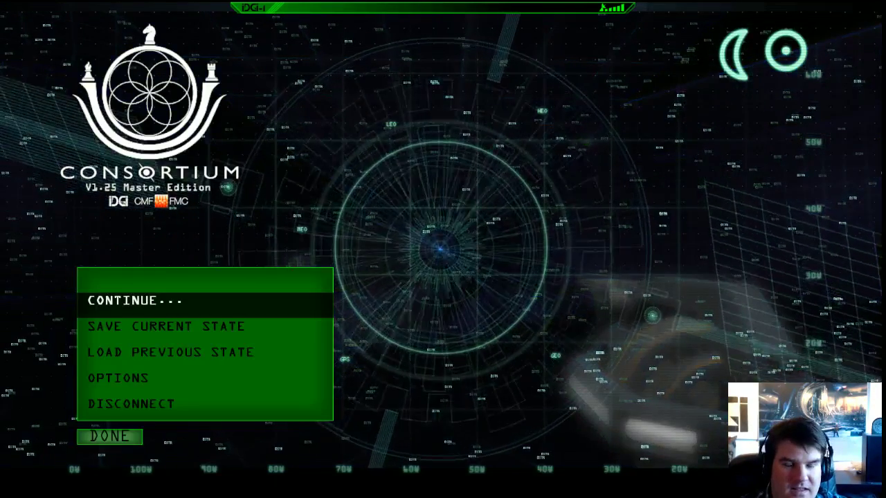
key(Escape)
key(Escape)
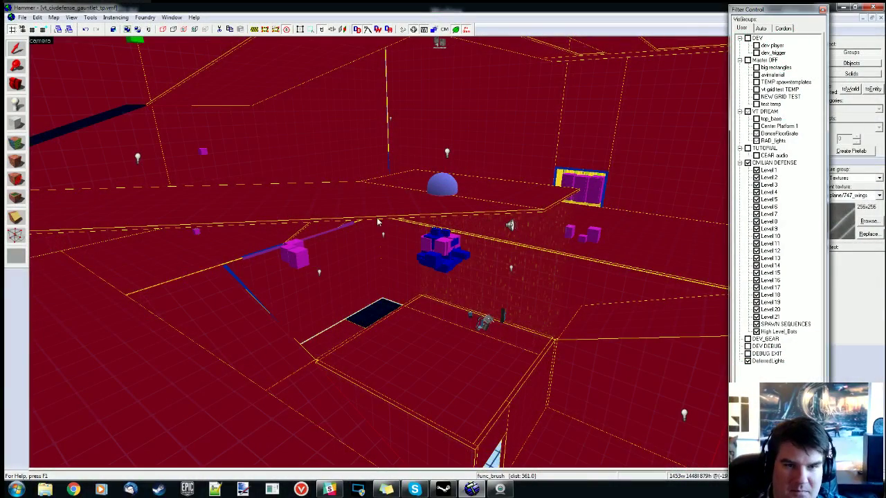
key(z)
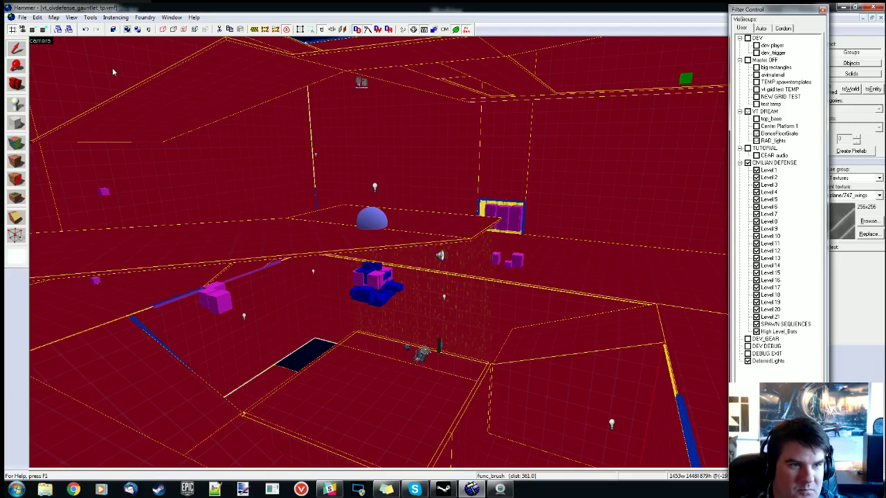
- Clear the selection of the func_brush and the wall beneath the walkway, keeping the camera view maximized
click(398, 297)
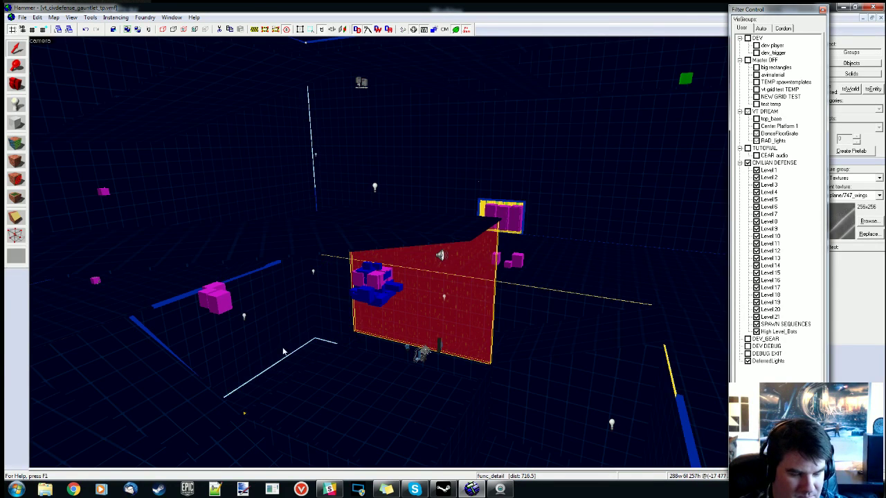
key(shift+z)
click(522, 178)
key(z)
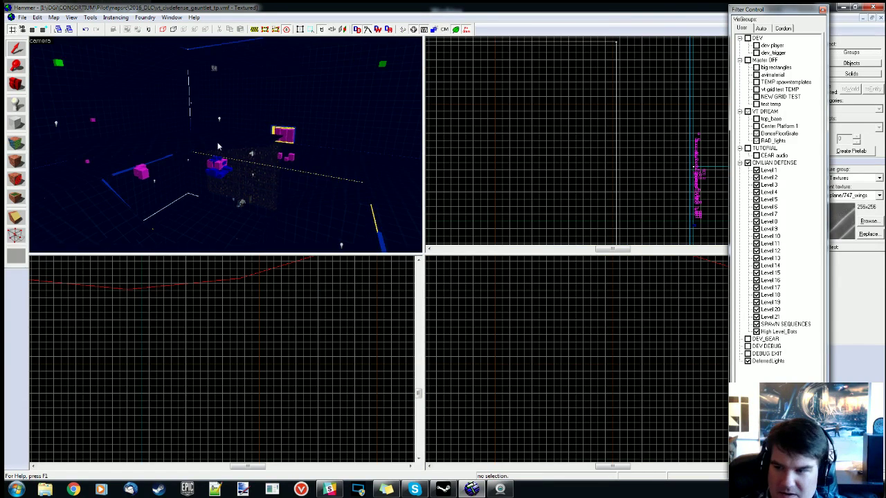
key(shift+z)
- Show the object properties of the bot_assault entity beside the light-blue floor, enlarging the dialog to reveal every keyvalue
key(z)
key(z)
key(z)
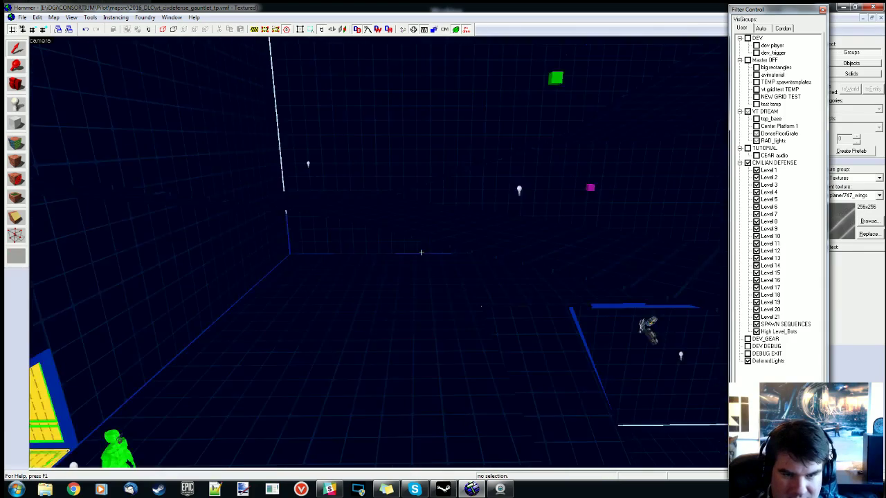
key(w)
key(w)
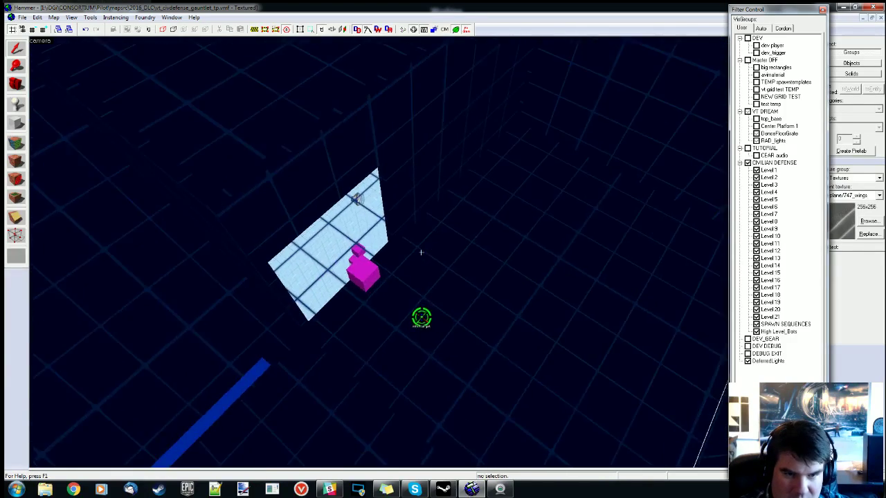
double_click(285, 287)
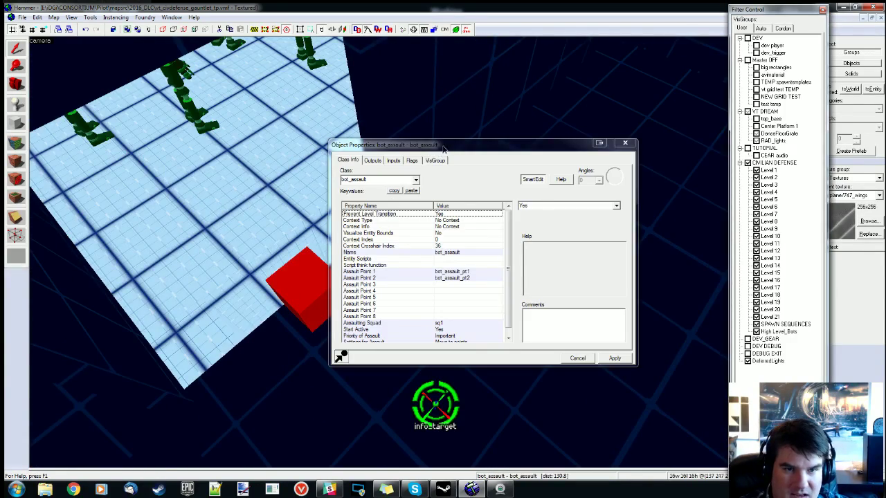
mouse_move(445, 147)
mouse_down()
mouse_move(455, 158)
mouse_move(460, 149)
mouse_up()
drag(518, 369, 517, 395)
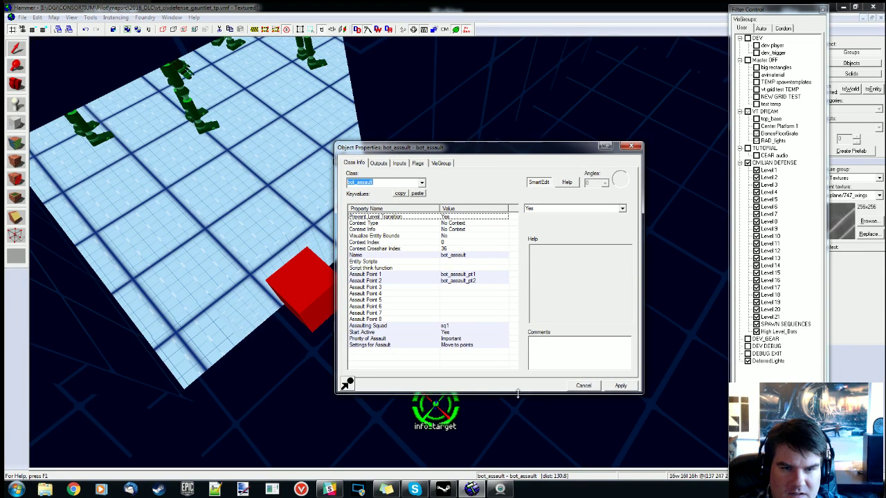
drag(473, 142, 541, 139)
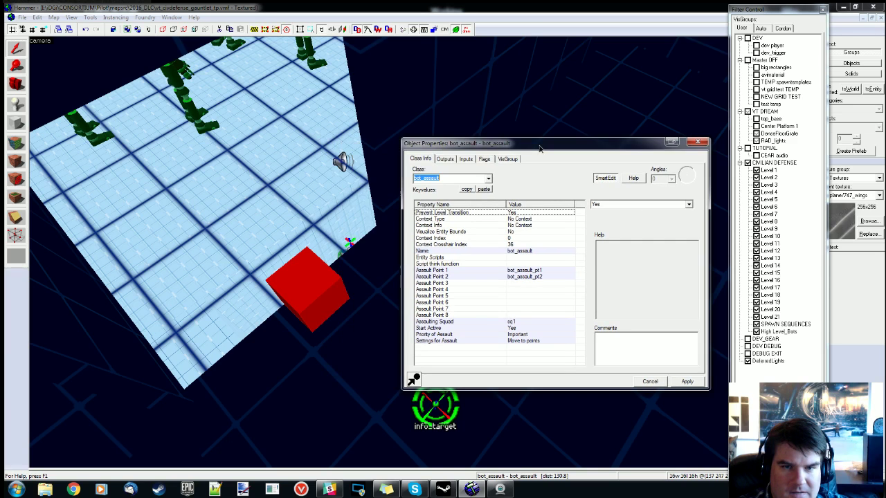
- Review bot_assault's two assault point targets, its start-active setting and its assaulting squad
click(513, 322)
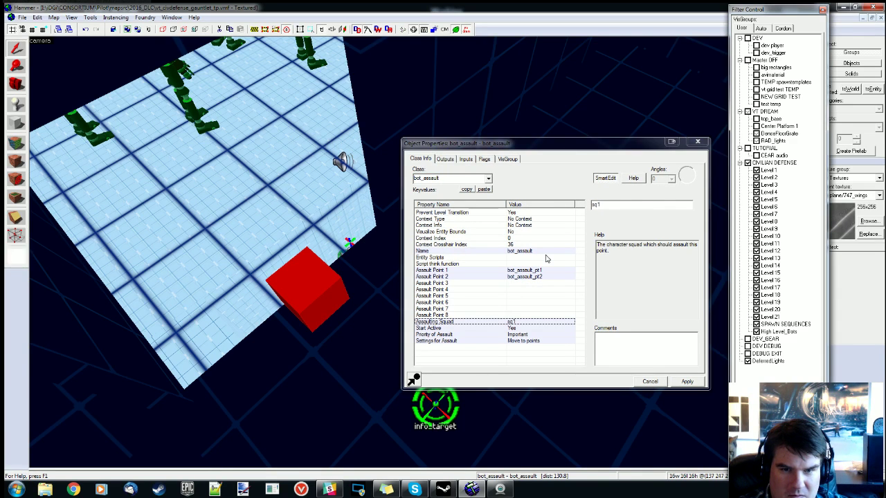
click(533, 271)
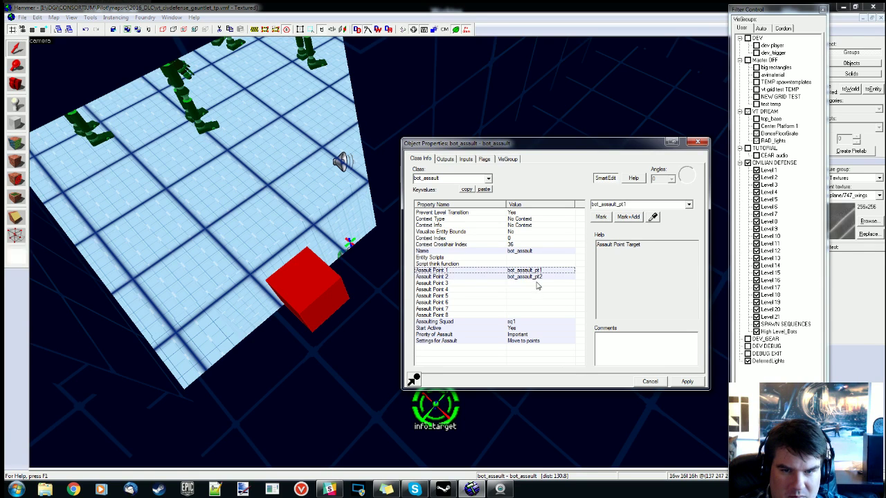
click(537, 277)
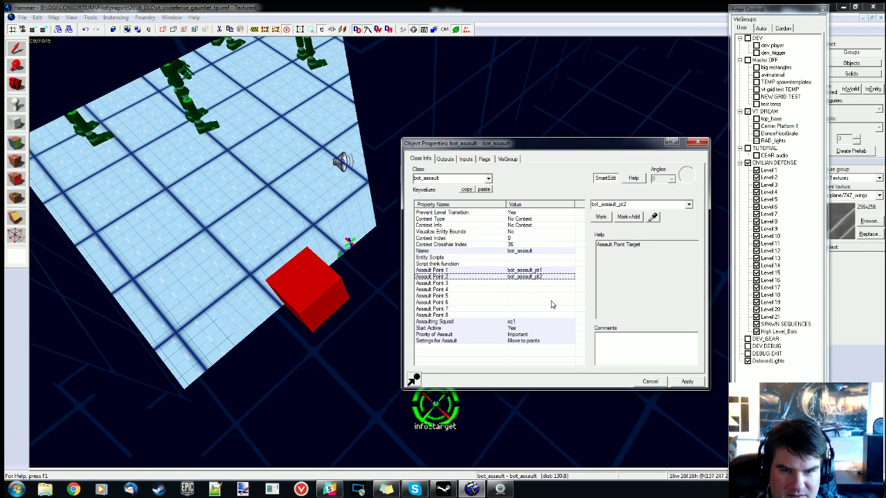
click(517, 329)
click(515, 322)
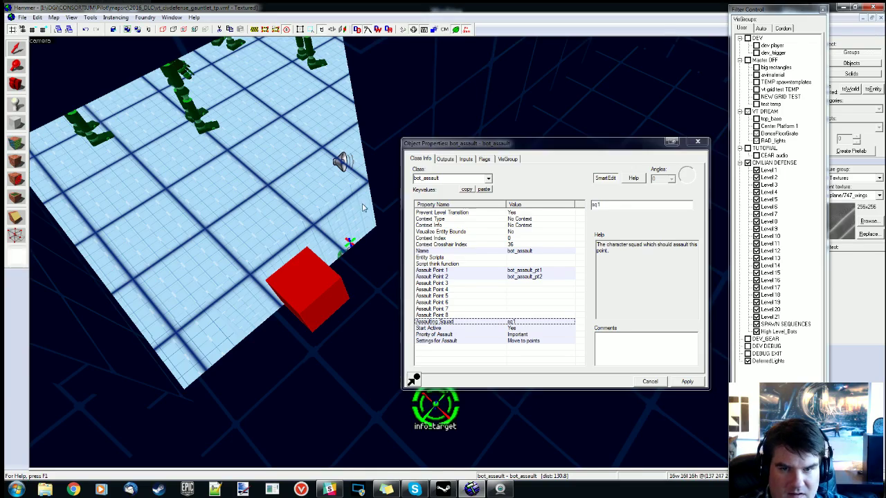
- Find the test soldier beside the yellow alcove and select it to show its object properties
key(z)
key(w)
key(w)
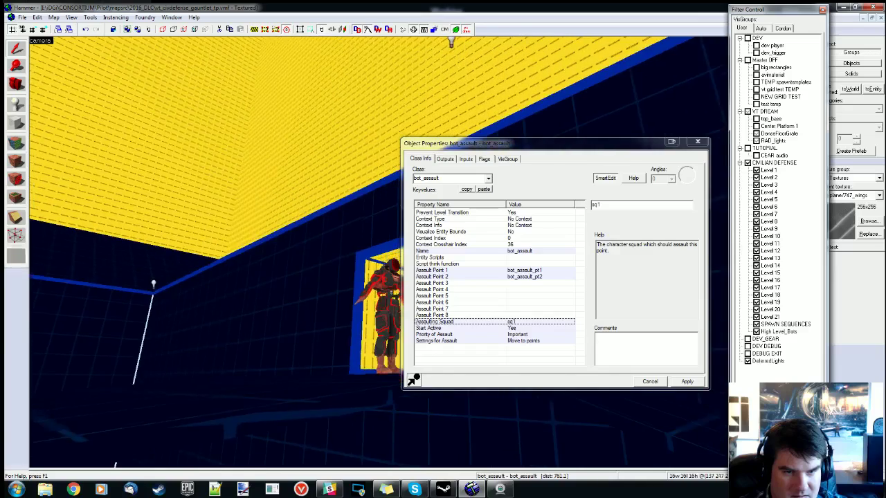
key(z)
click(422, 252)
drag(524, 144, 585, 124)
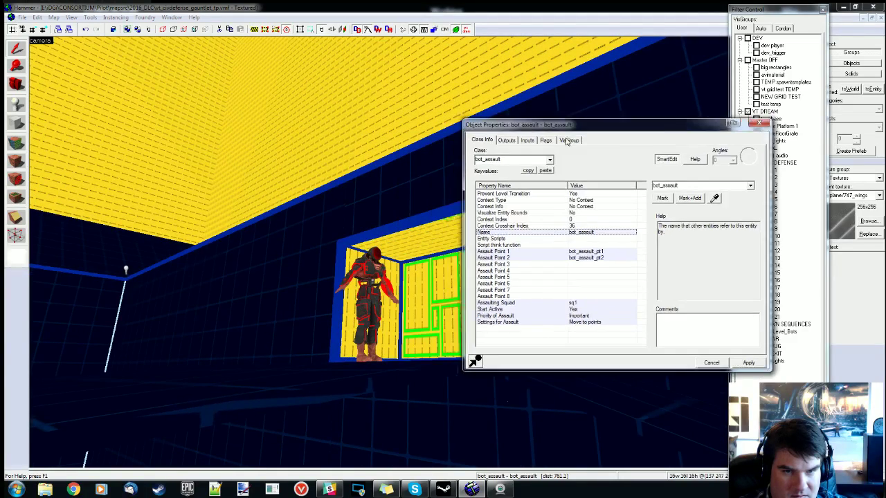
key(z)
key(w)
key(z)
click(316, 287)
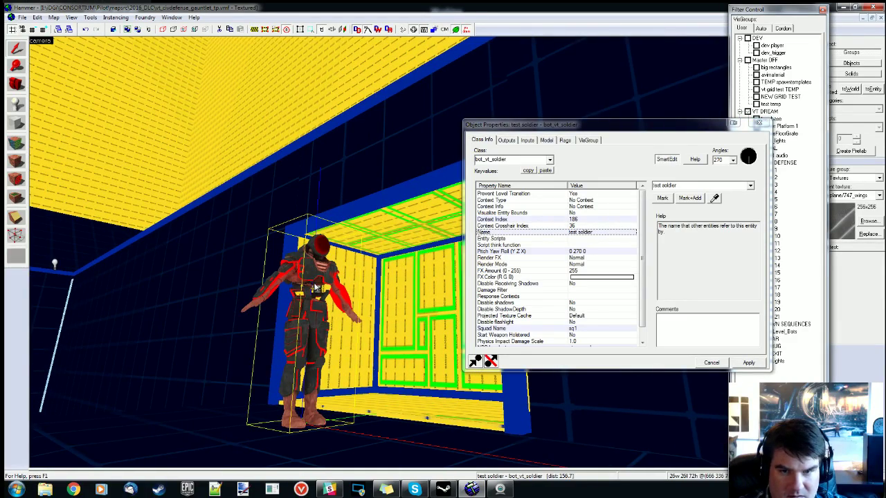
- Check the test soldier's Squad Name and close its object properties
click(577, 329)
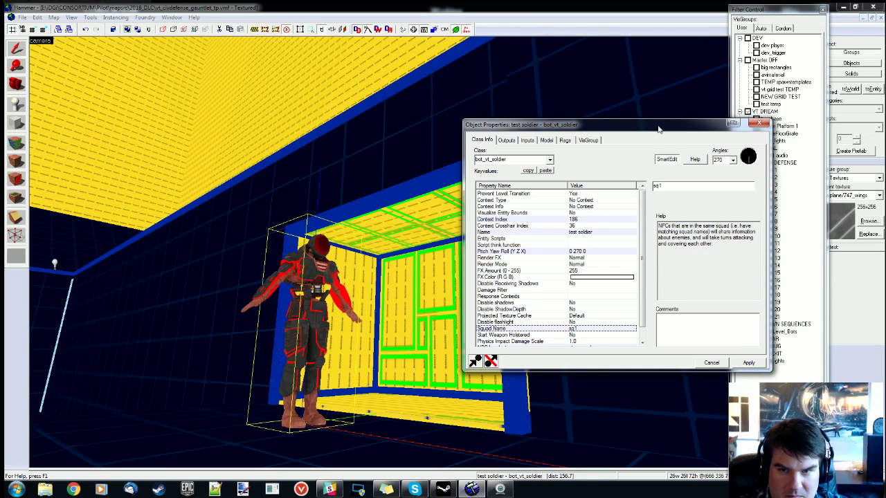
drag(658, 131, 600, 136)
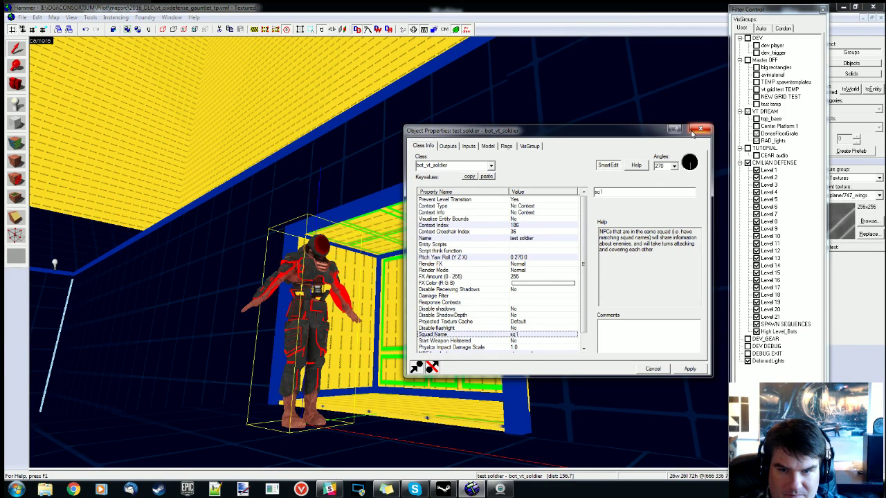
click(701, 129)
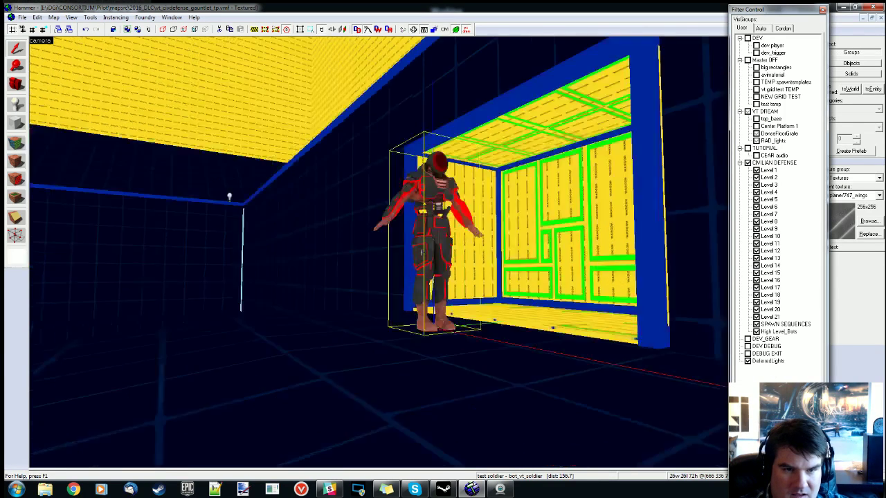
- Return to the bot_assault entity, reopen its object properties and highlight its Name value
key(w)
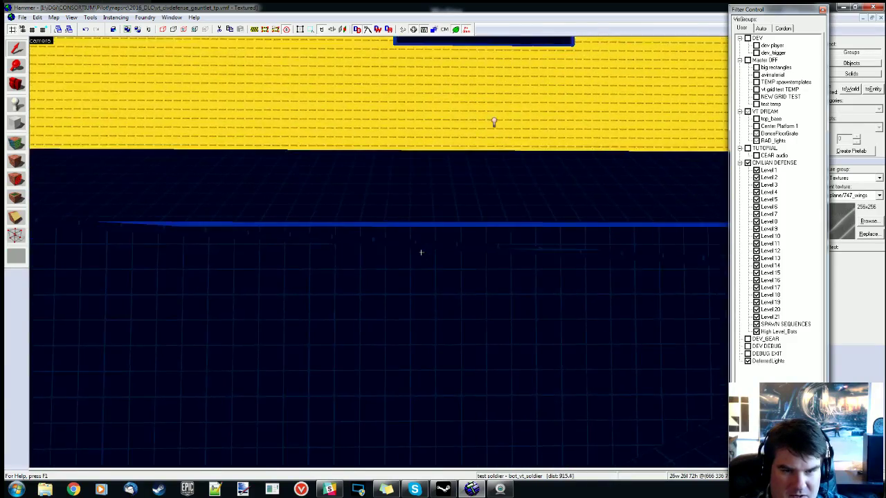
key(w)
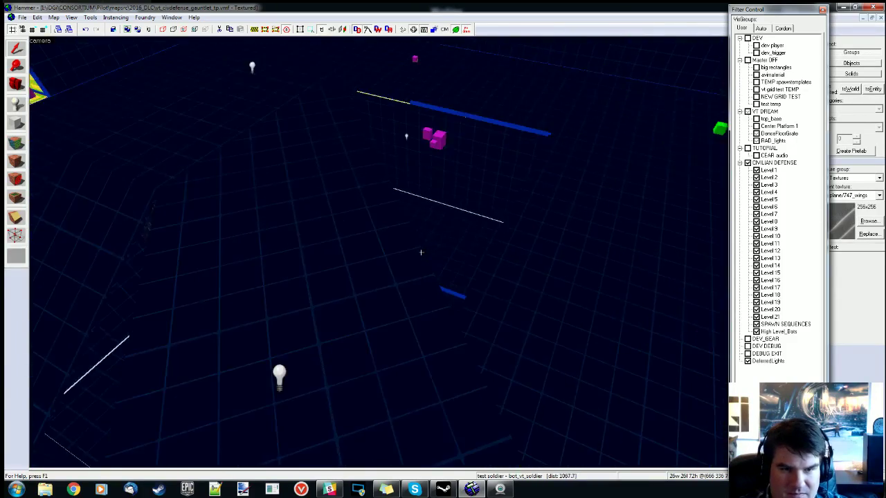
key(w)
key(z)
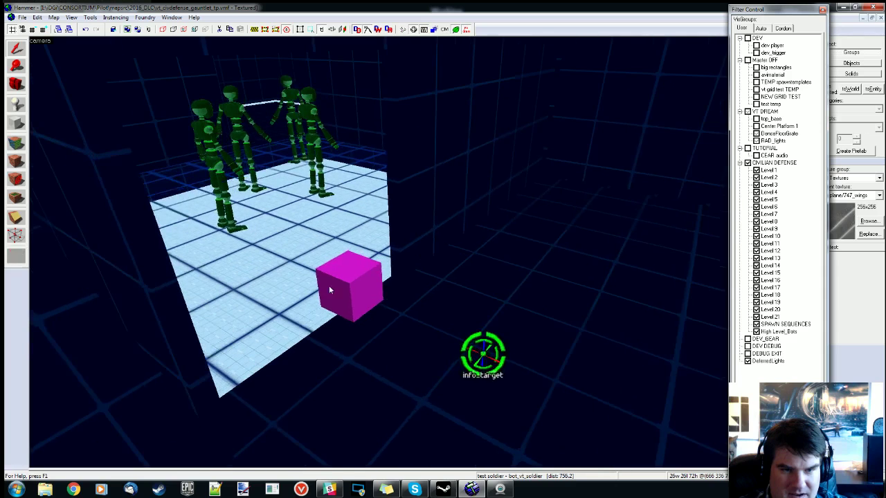
double_click(331, 288)
click(451, 167)
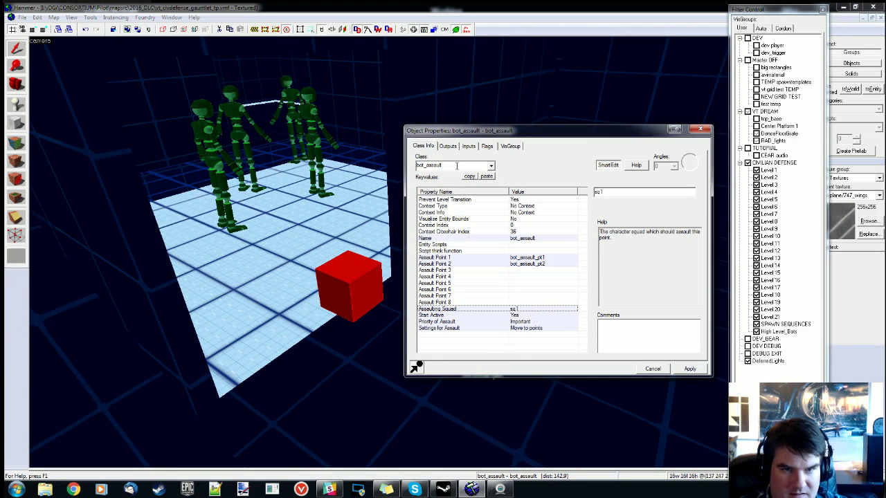
click(532, 239)
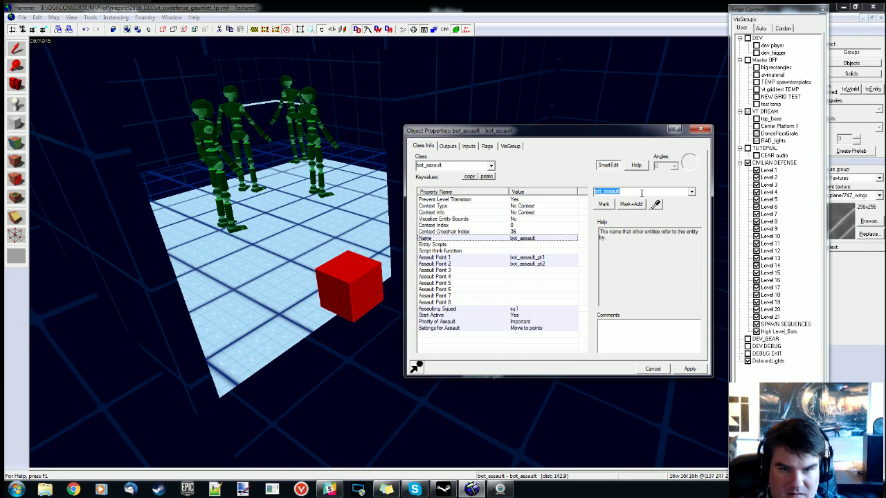
click(606, 204)
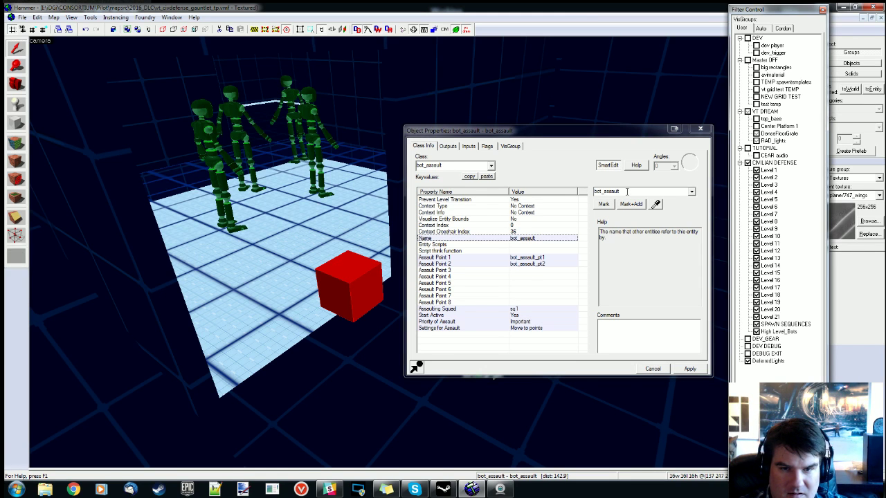
- Select the logic_auto entity among the logic entities in the skybox-textured area and show its outputs
key(z)
key(s)
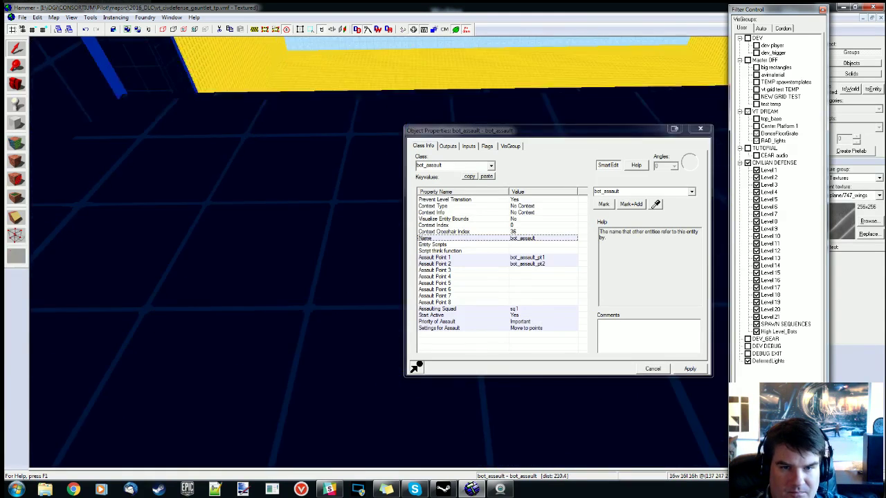
key(z)
click(478, 251)
drag(545, 131, 710, 159)
key(z)
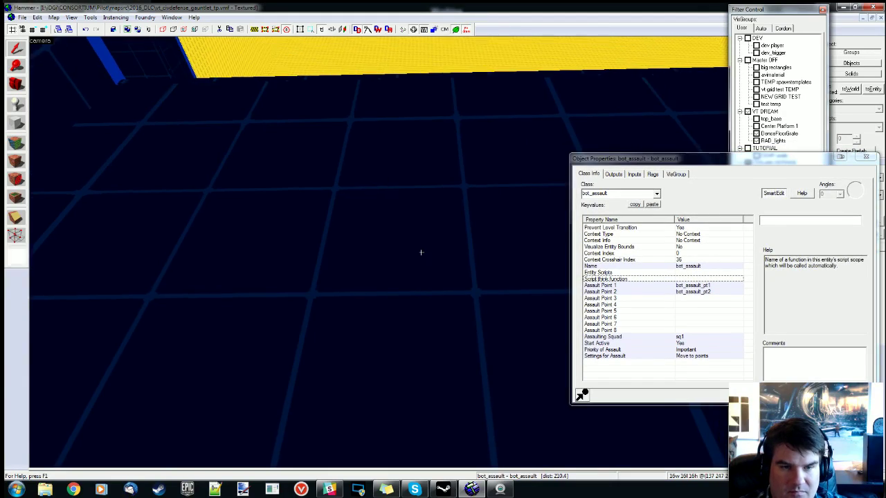
key(w)
key(s)
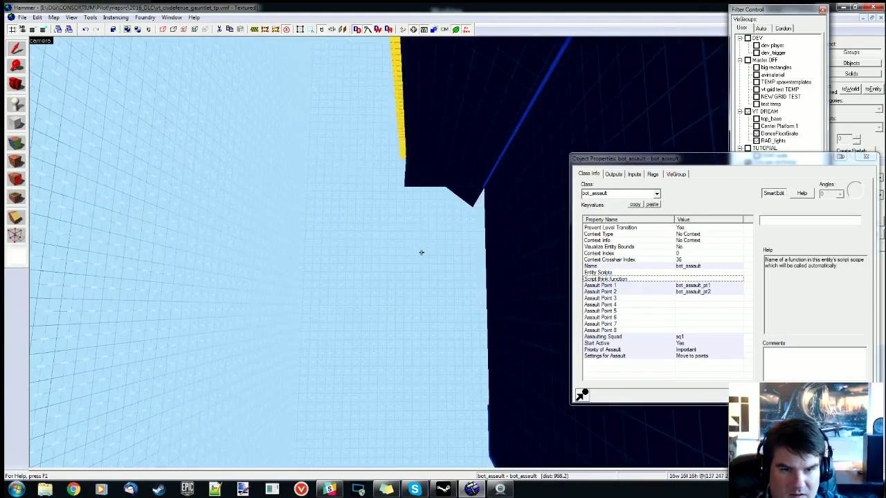
key(w)
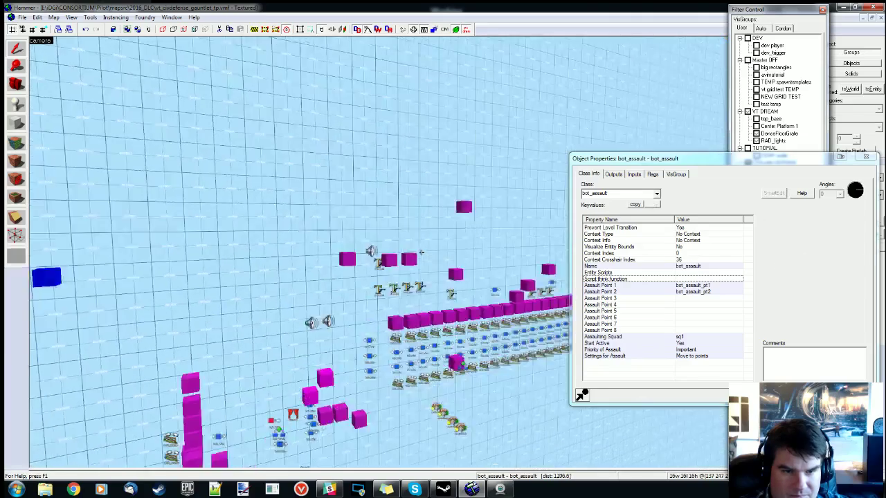
key(z)
click(320, 278)
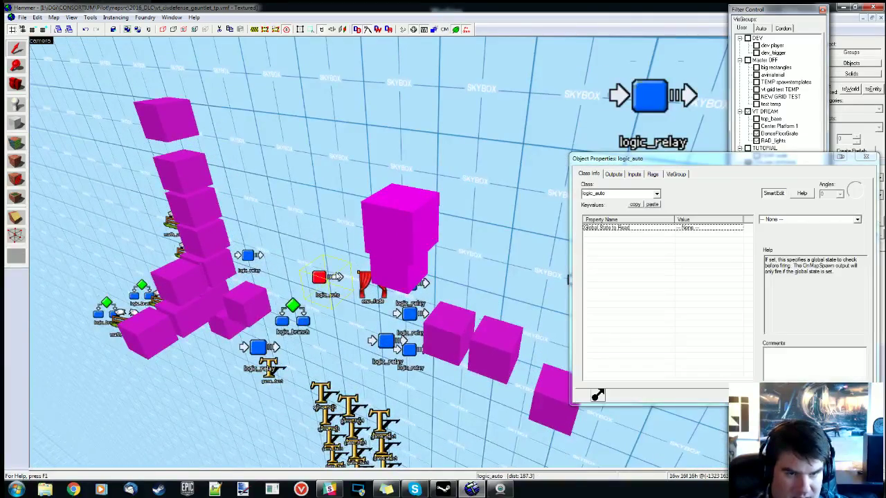
drag(657, 158, 512, 134)
key(ctrl+Tab)
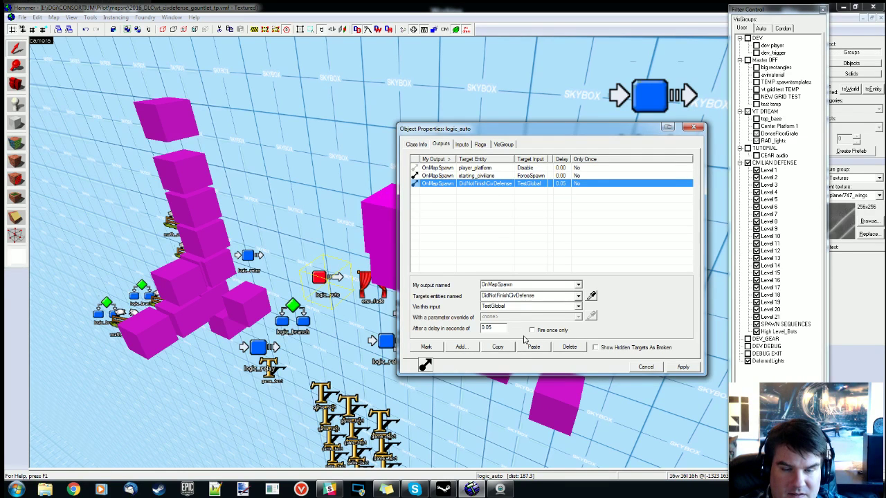
- Add an OnMapSpawn output to logic_auto that targets bot_assault with the BeginAssault input
click(461, 347)
click(530, 285)
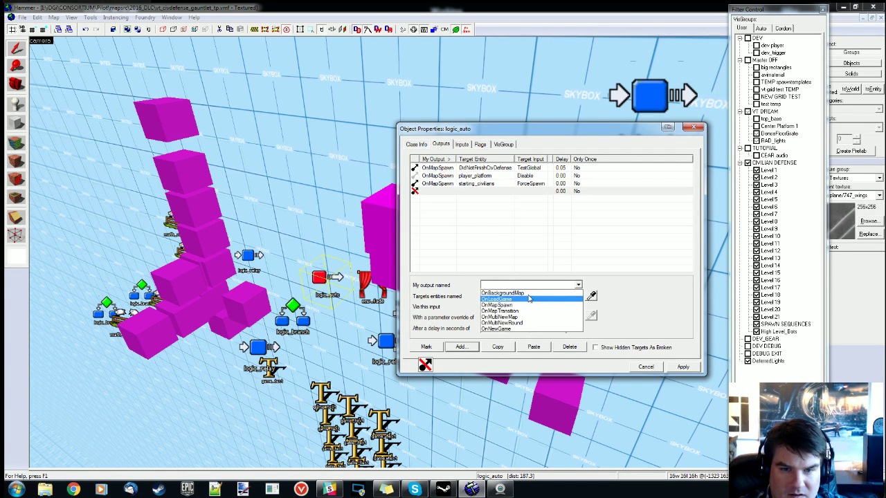
click(512, 305)
text(bot_assault)
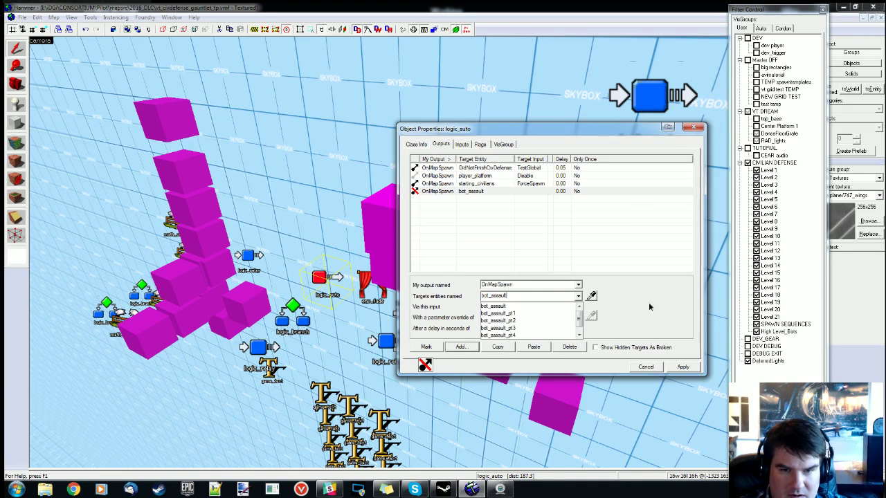
click(648, 306)
click(578, 307)
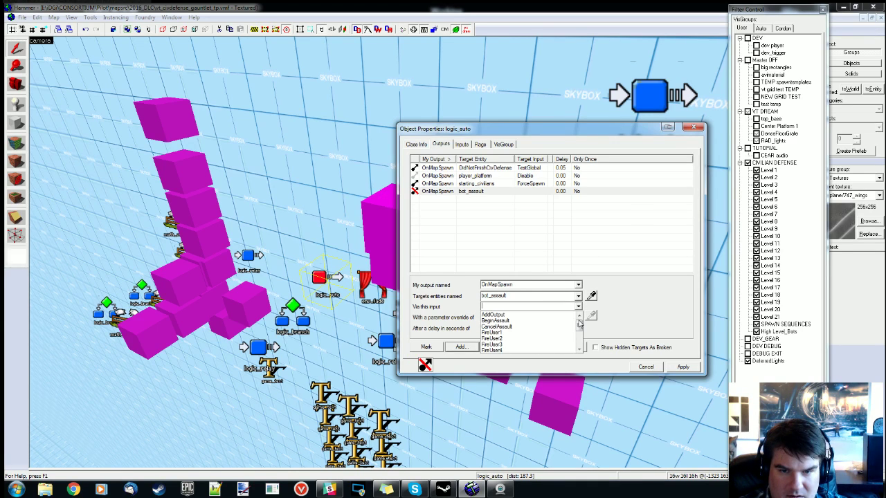
click(497, 321)
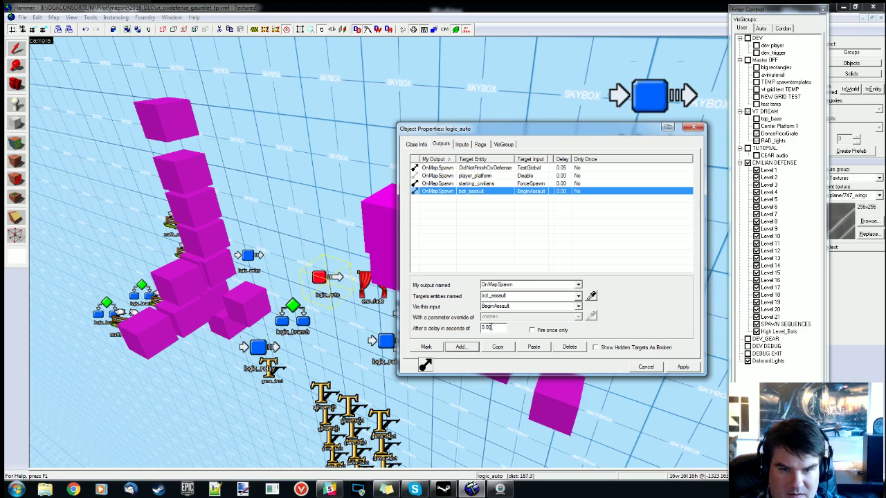
- Set the bot_assault output's delay to 3 seconds and apply the change to logic_auto
key(BackSpace)
key(BackSpace)
key(BackSpace)
key(BackSpace)
text(2)
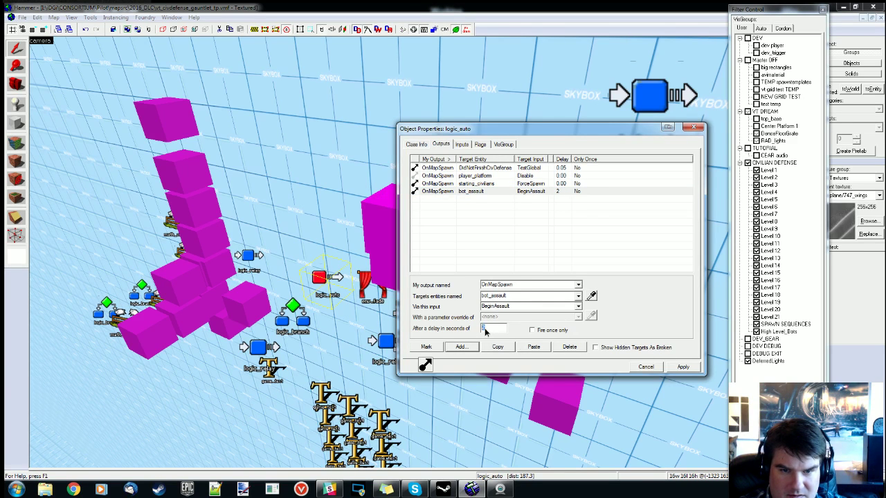
click(683, 367)
click(590, 183)
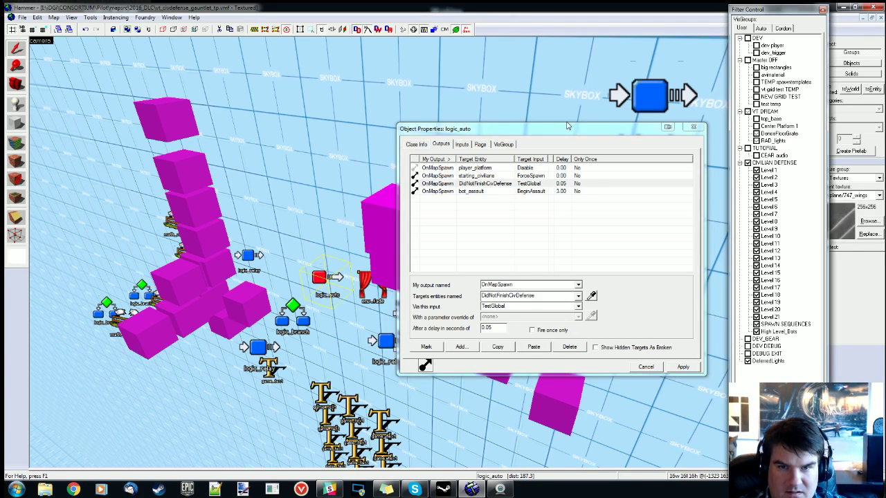
- Save vt_civdefense_gauntlet_tp, compile it through Run Map and close the finished compile window
drag(566, 125, 572, 129)
click(22, 17)
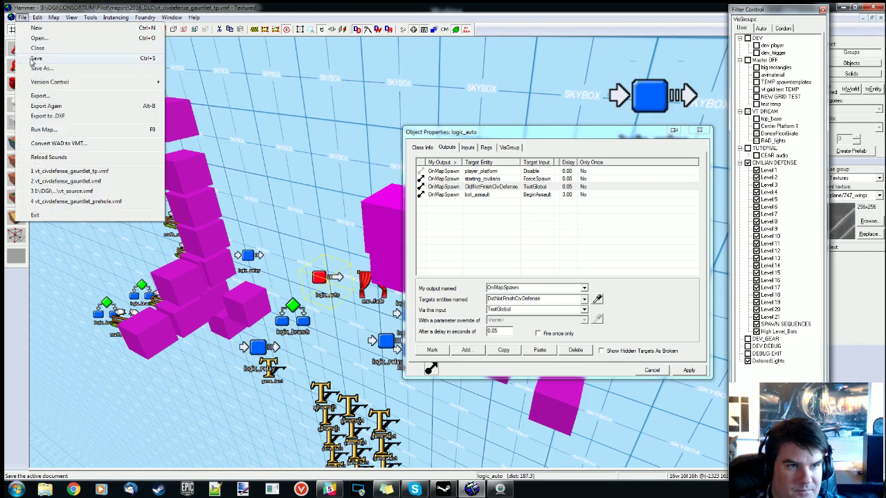
click(33, 59)
click(22, 16)
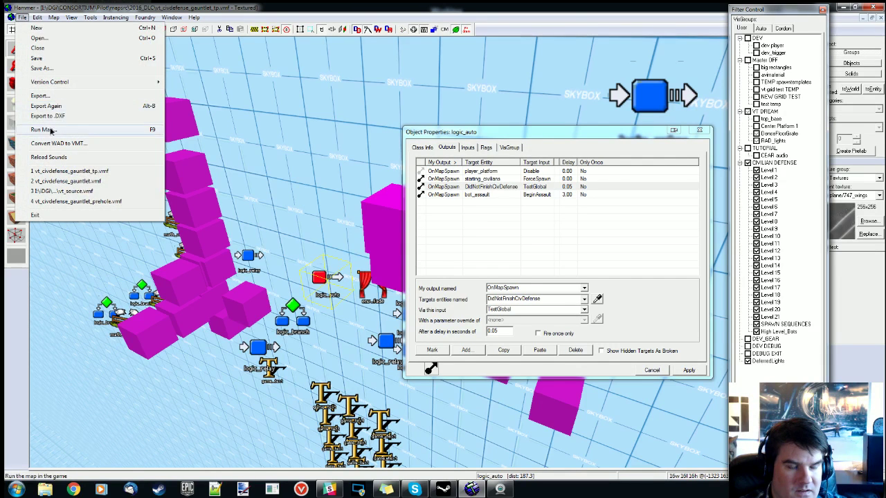
click(51, 131)
click(496, 297)
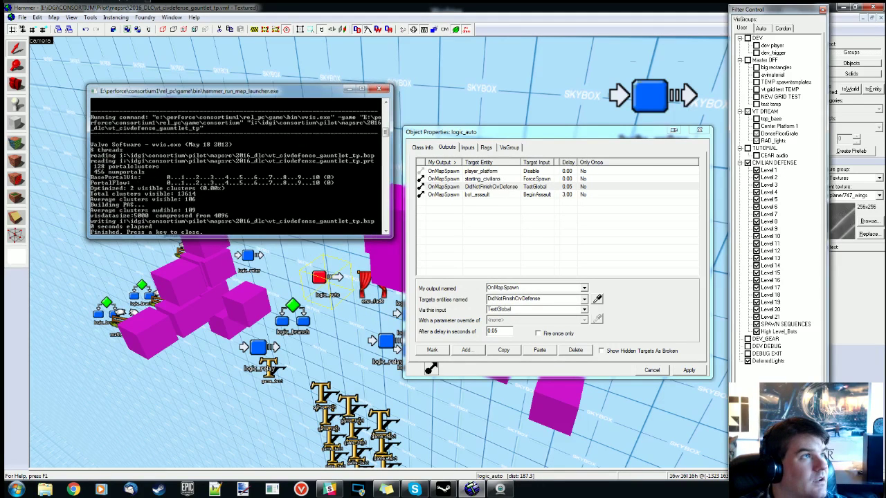
key(Return)
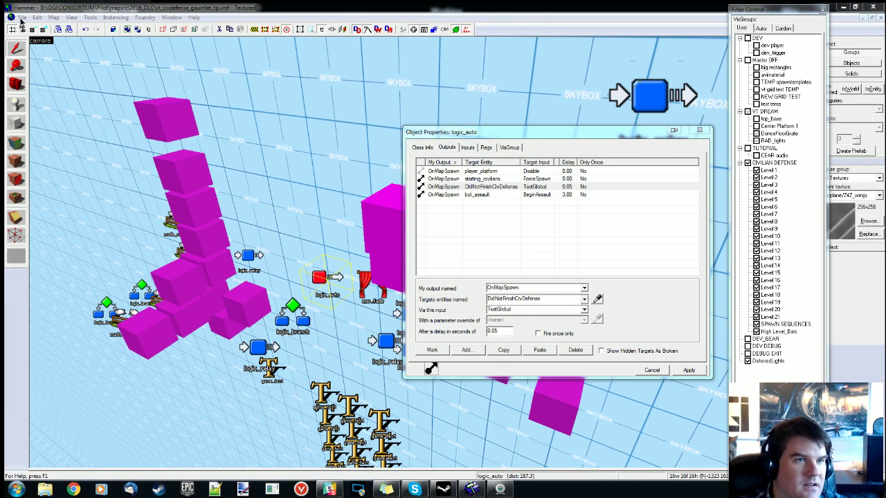
- Save the map as vt_civdefense_gauntlet.vmf in the 2016_DLC folder, overwriting the existing file
click(23, 18)
click(43, 68)
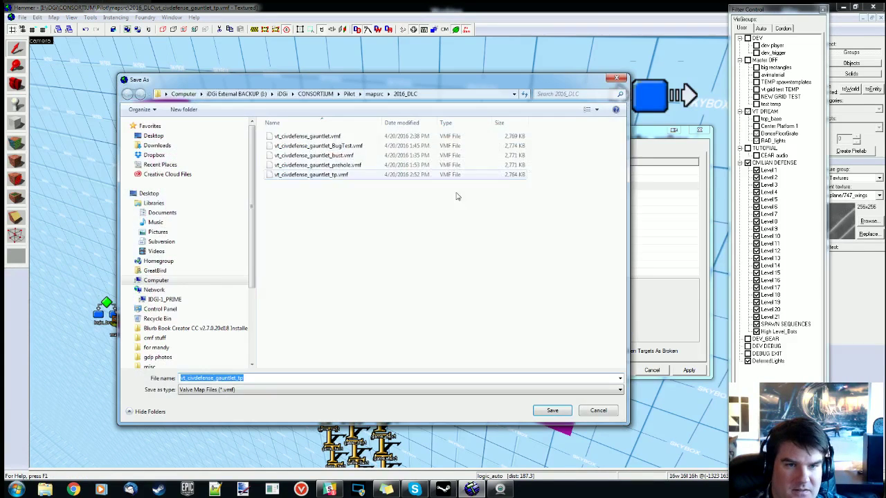
click(326, 138)
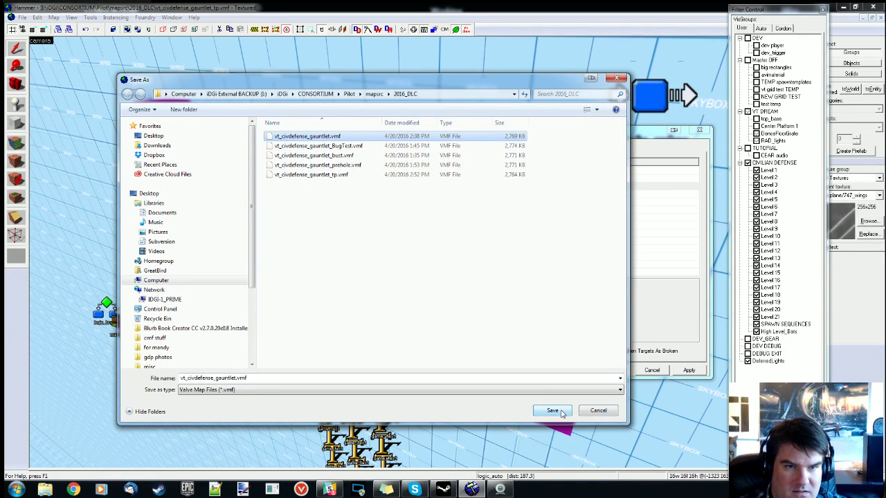
click(552, 411)
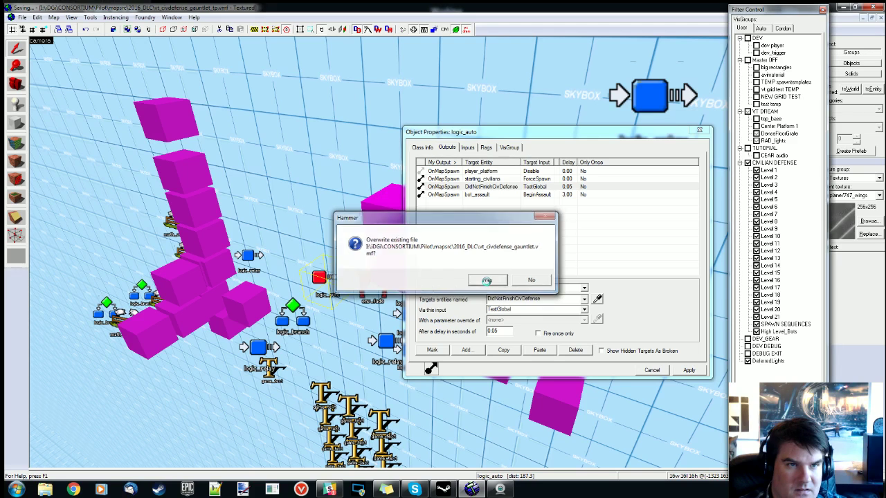
click(488, 279)
- Compile vt_civdefense_gauntlet using the Default configuration with the BSP and VIS commands enabled, and close the finished compile window
click(22, 17)
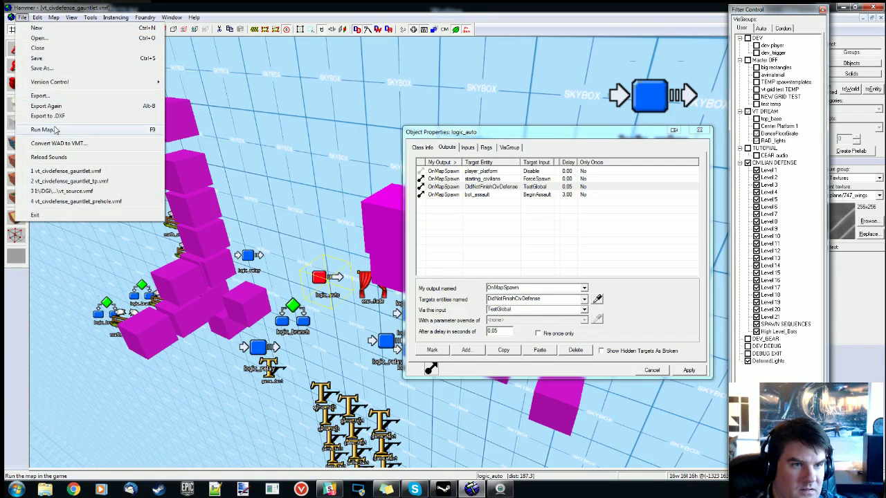
click(43, 129)
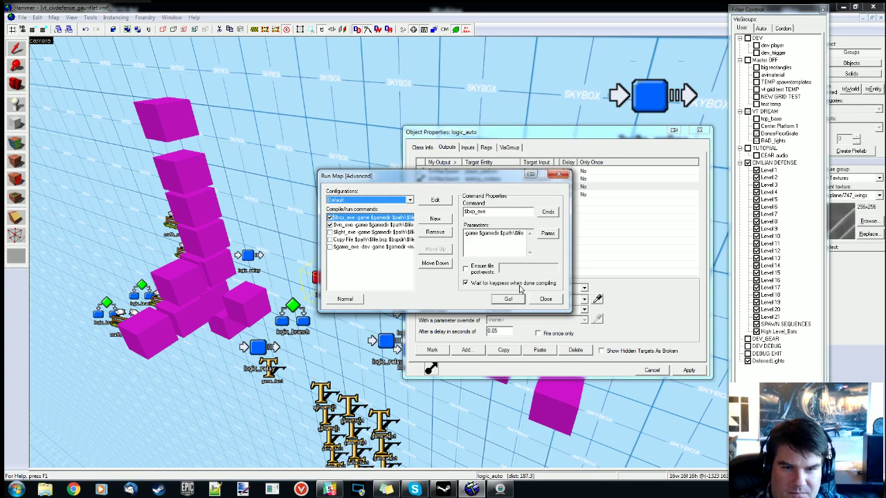
click(508, 299)
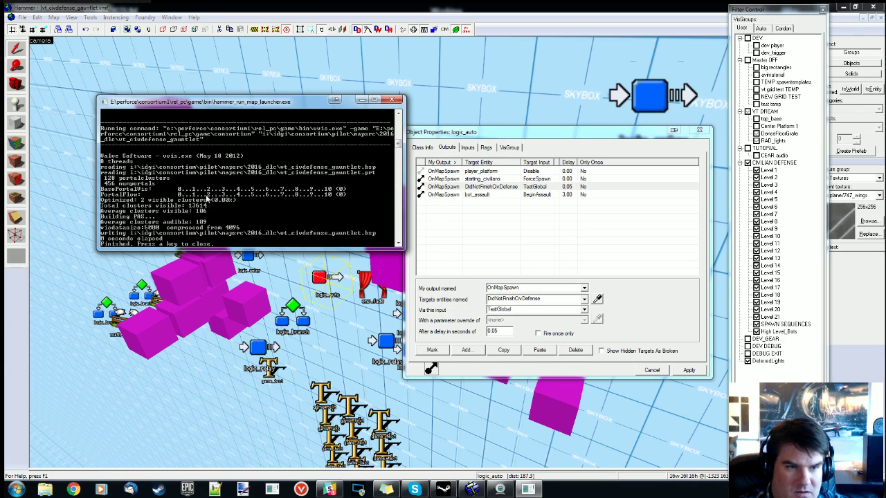
key(space)
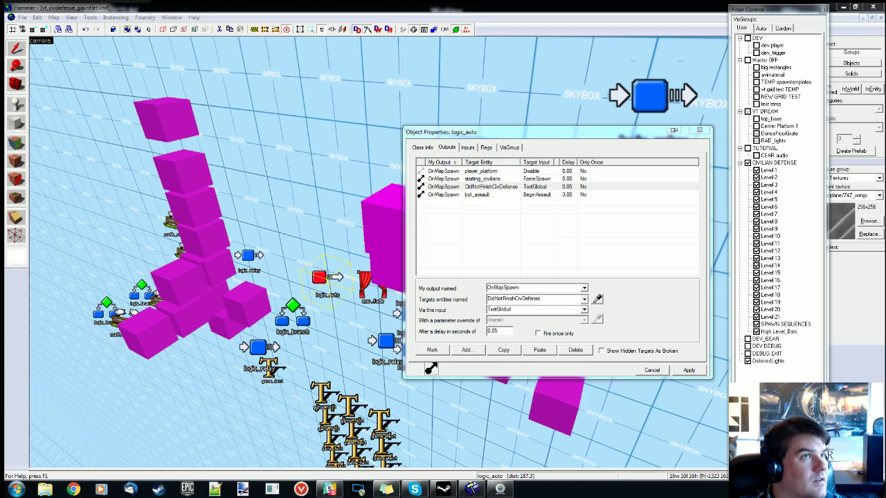
- Switch to the game and super-jump through the blue grid arena up to the walkway with the enemy's green doorway
key(alt+Tab)
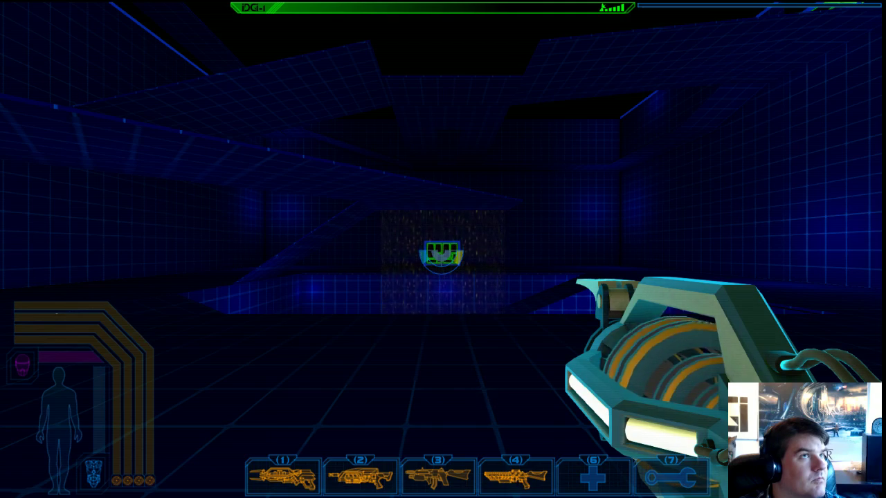
click(442, 250)
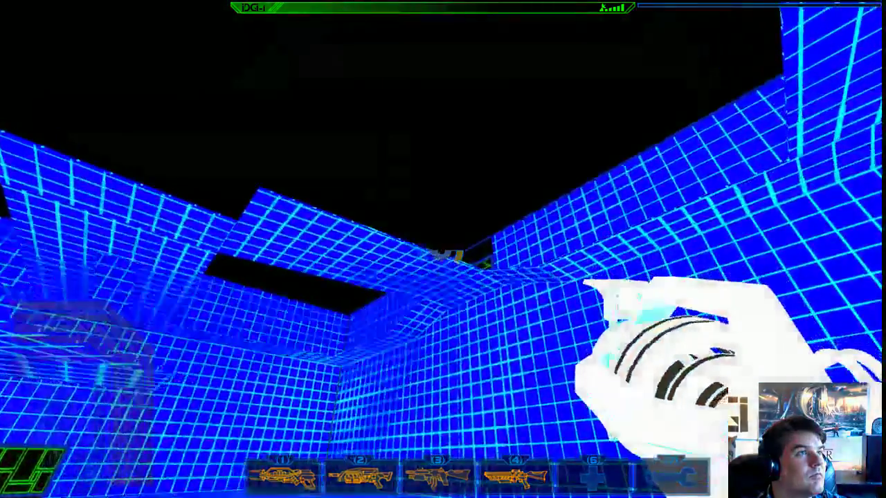
key(space)
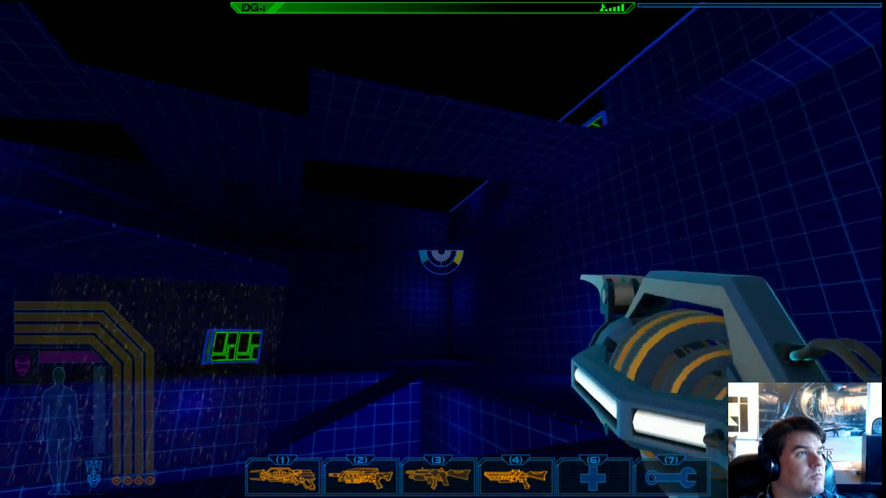
key(w)
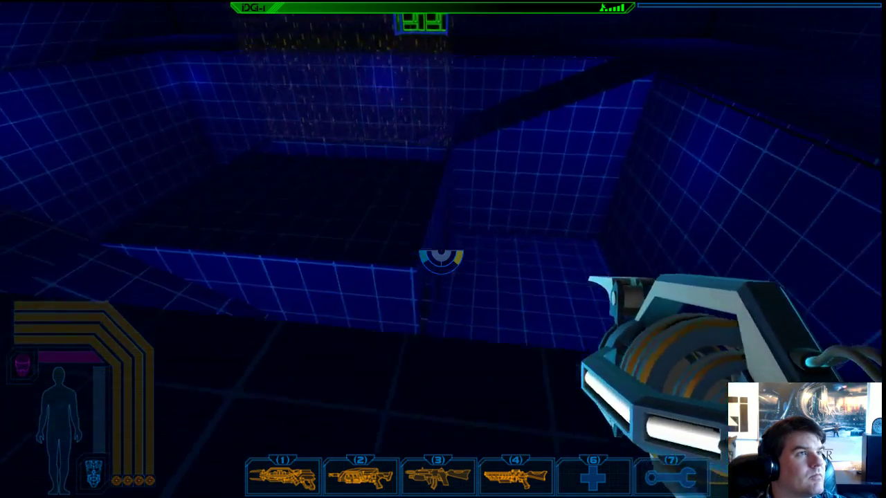
key(space)
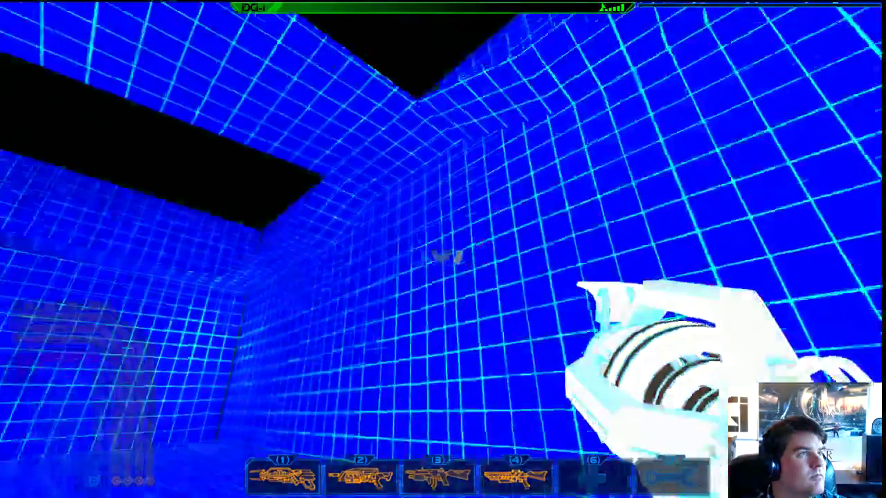
key(space)
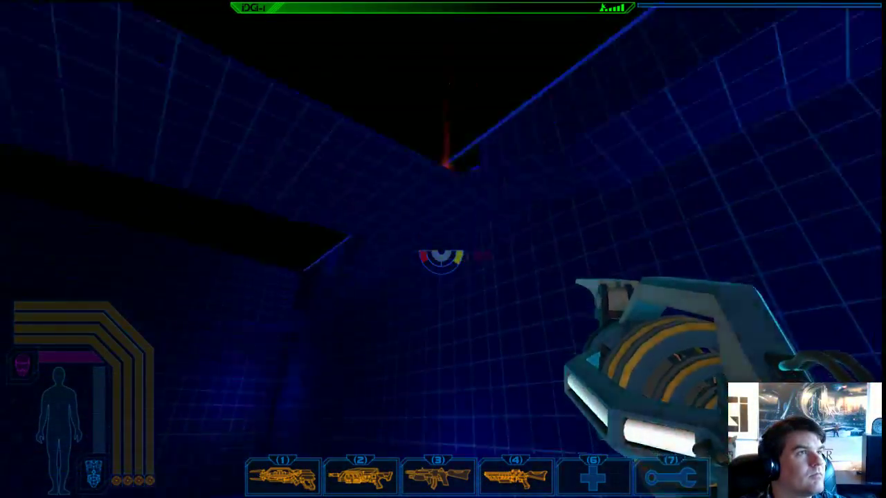
key(space)
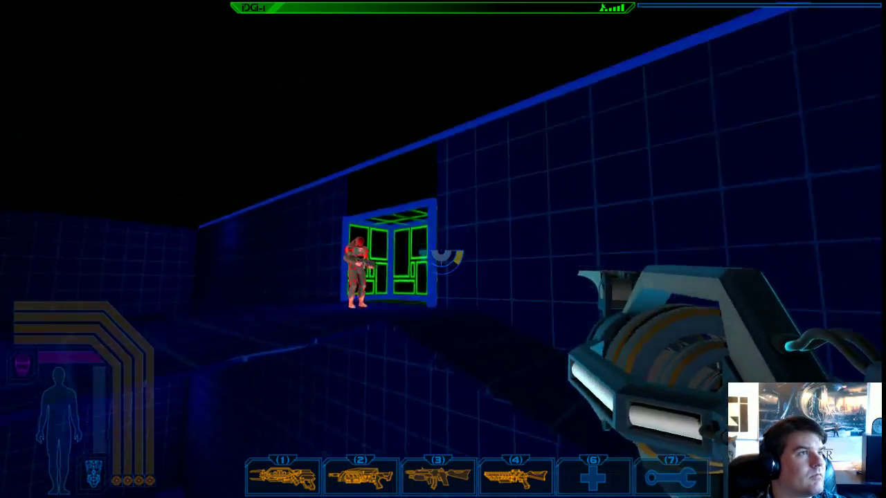
key(space)
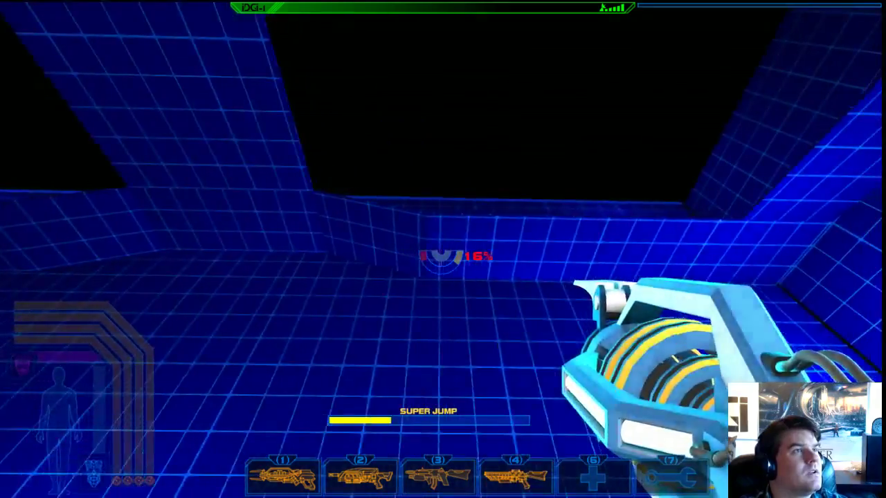
key(w)
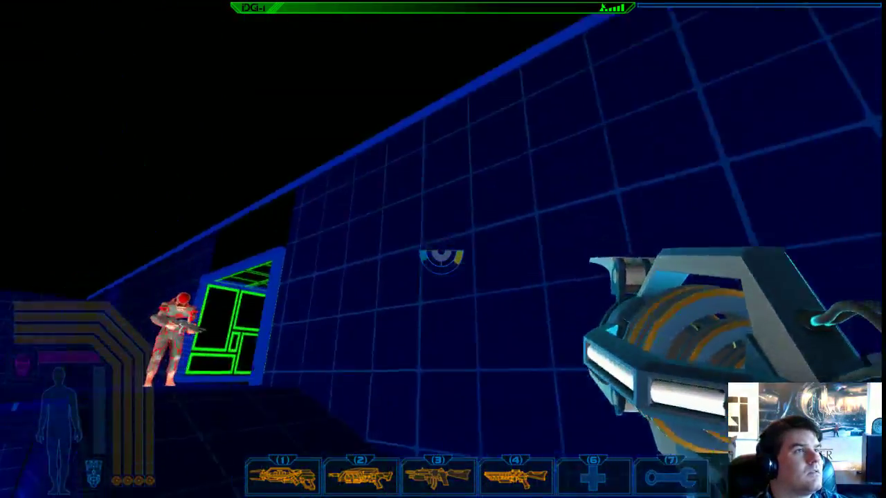
key(w)
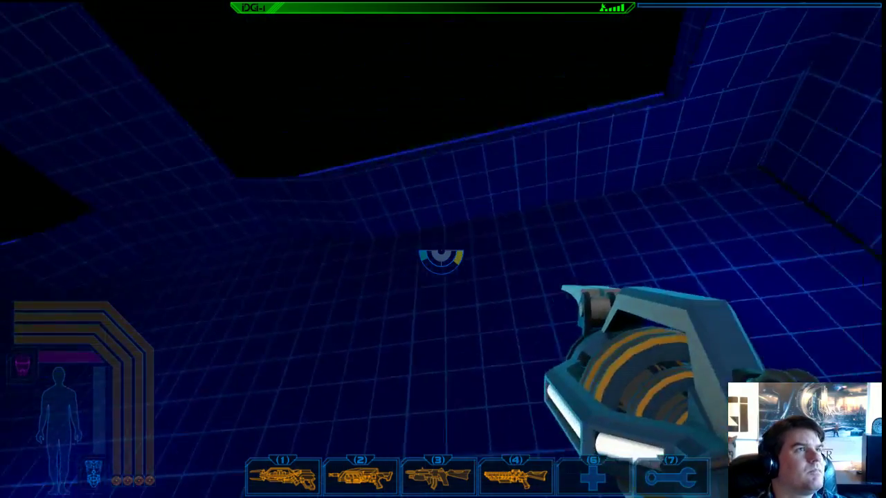
key(space)
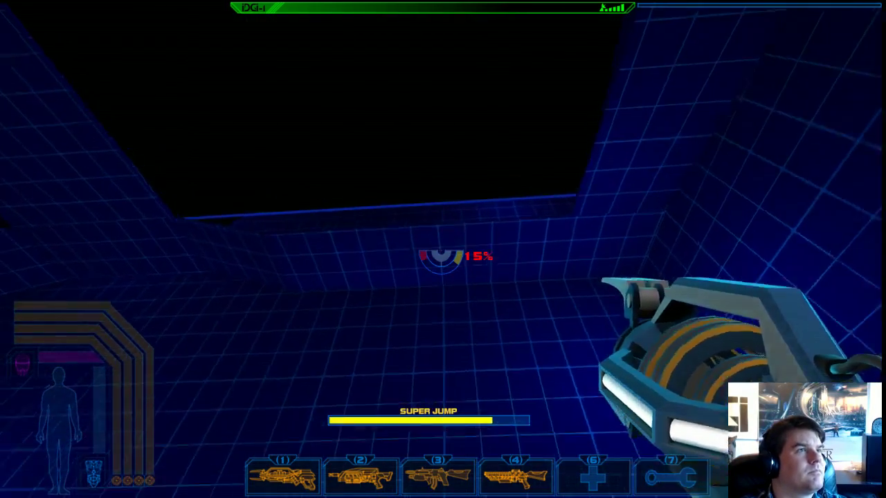
key(w)
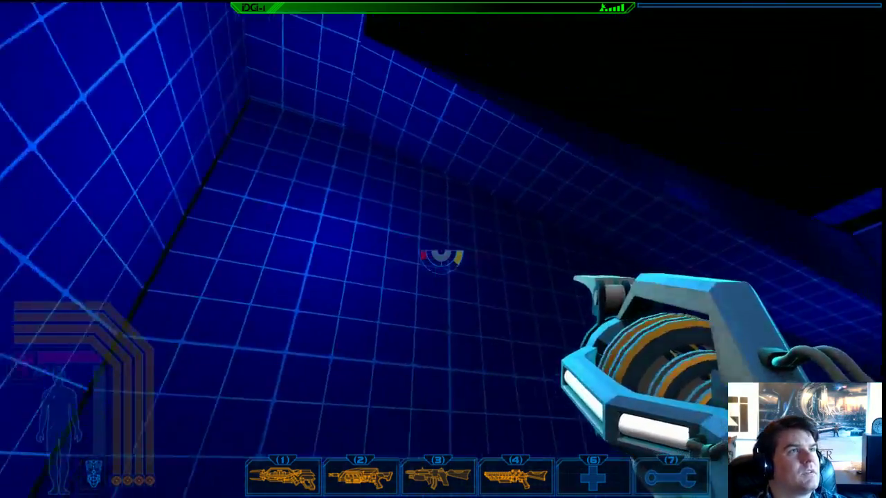
key(space)
key(w)
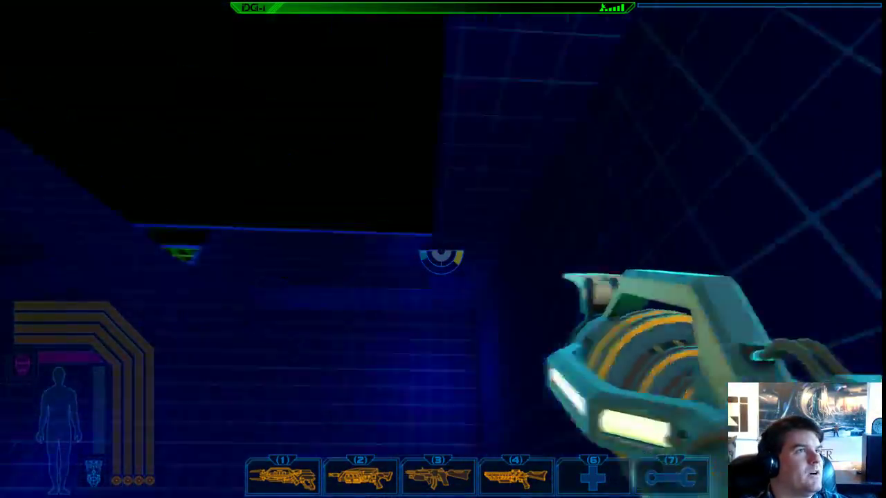
key(space)
key(w)
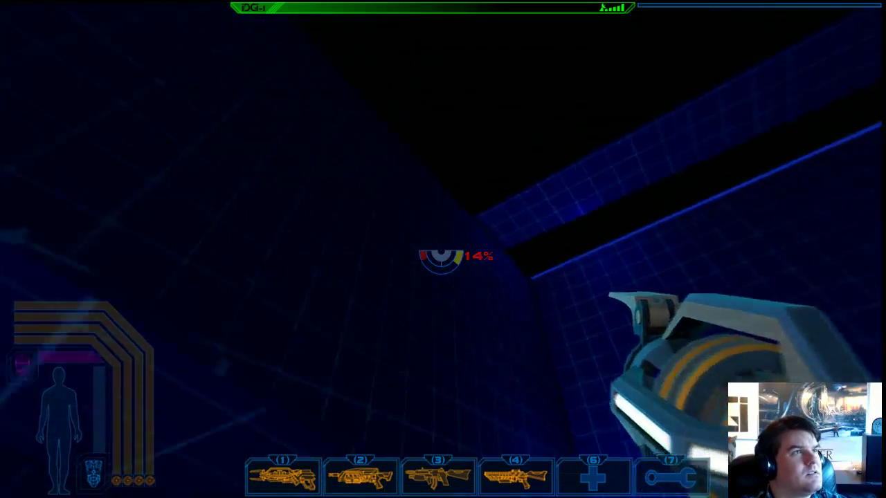
key(w)
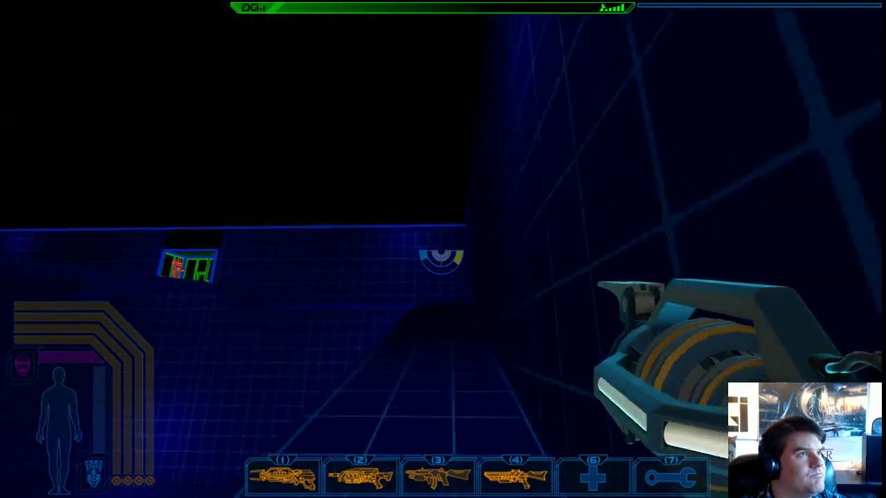
- Walk along the upper walkway to the enemy, check its behaviour around the green doorway, and return to Hammer
key(w)
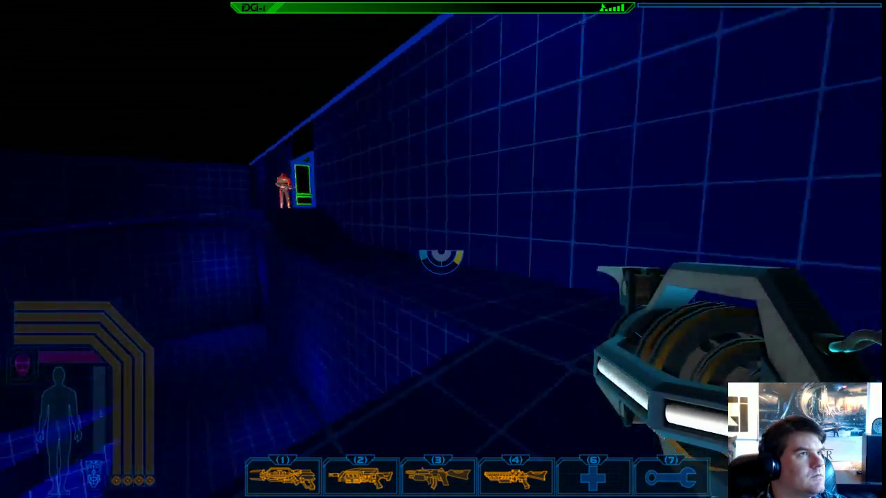
key(w)
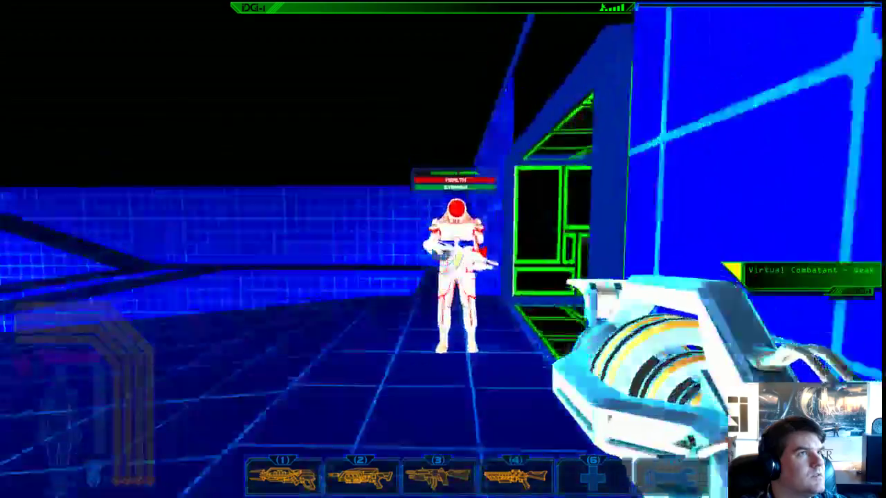
key(w)
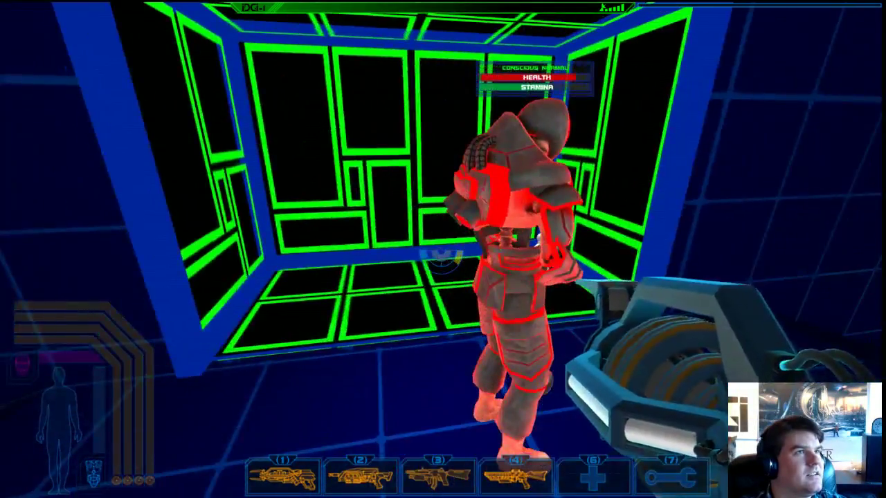
key(s)
key(w)
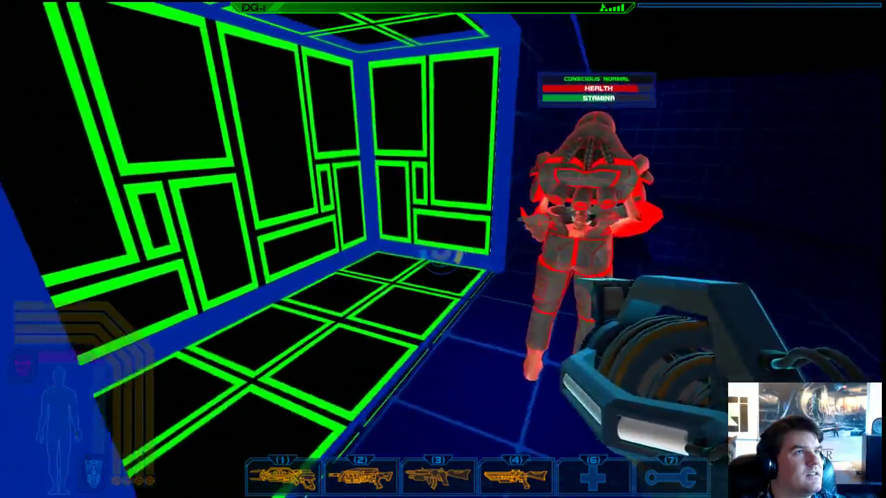
key(grave)
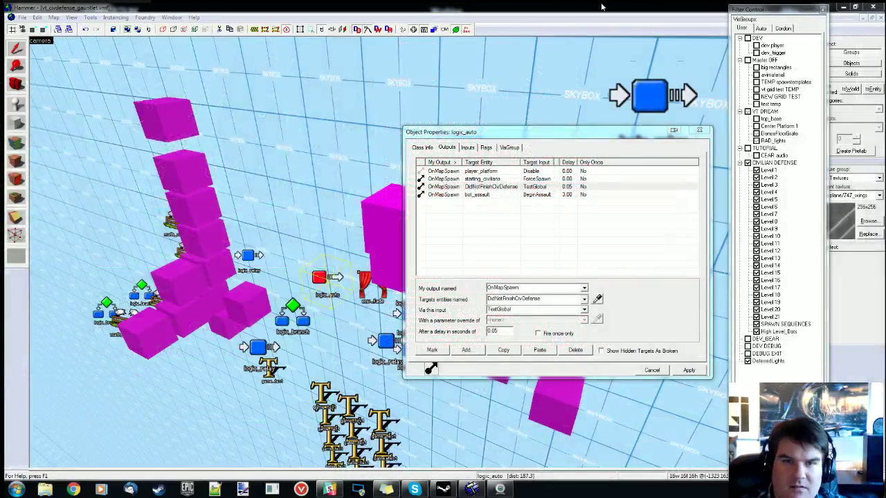
- Delete the OnMapSpawn output targeting bot_assault from logic_auto and save the map
click(464, 195)
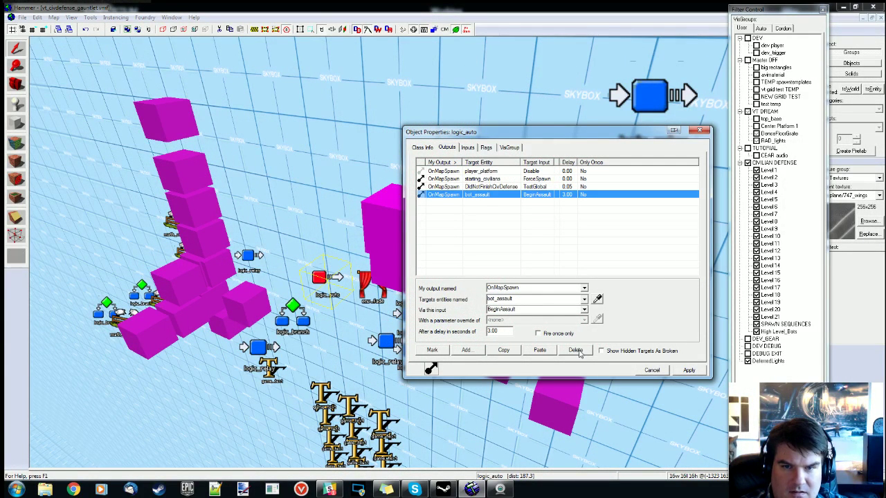
click(575, 350)
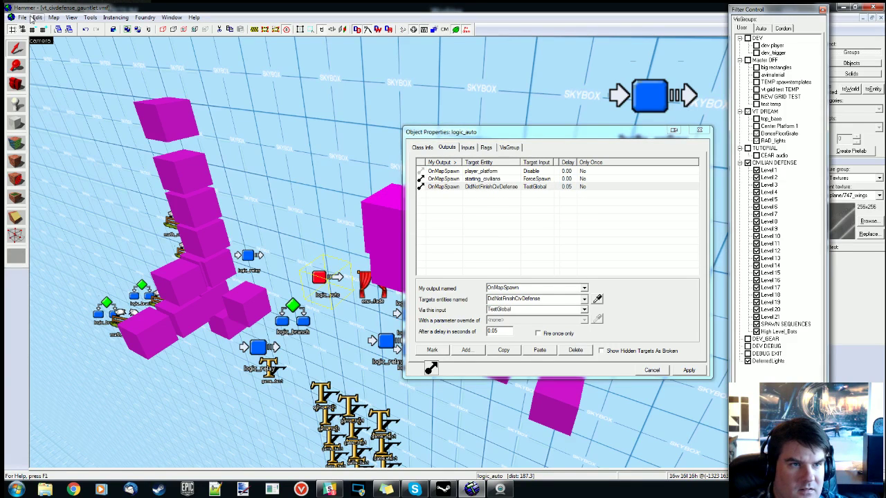
click(23, 17)
click(36, 60)
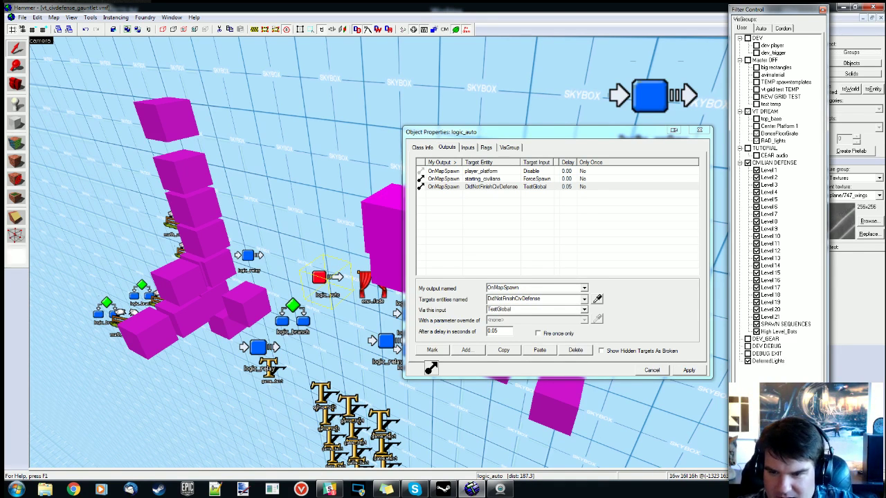
- Check the direct messages in Slack and return to Hammer
click(329, 489)
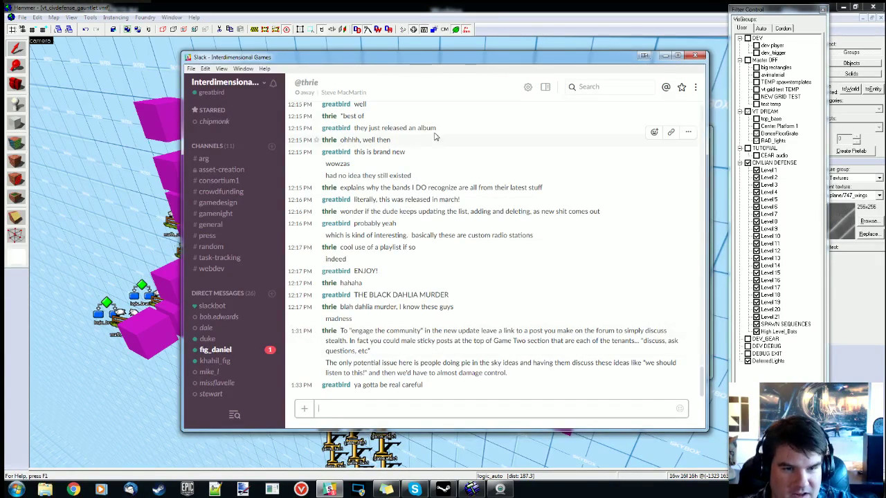
drag(458, 63, 0, 0)
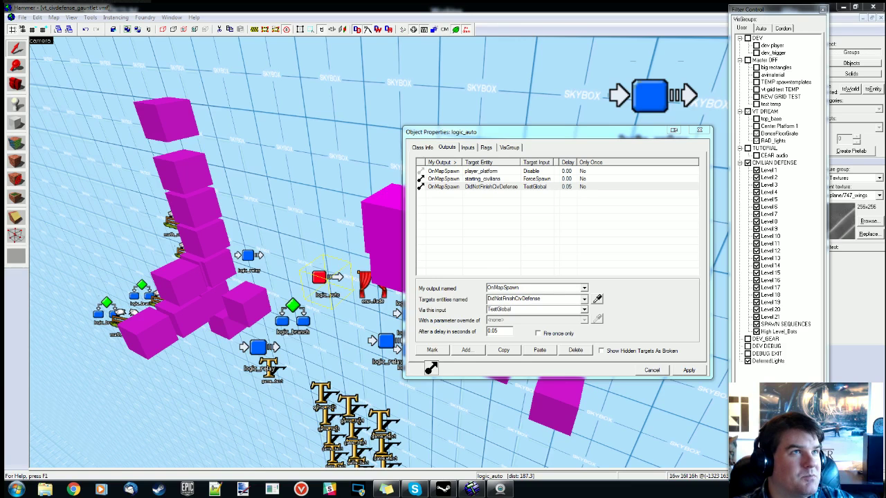
key(alt+Tab)
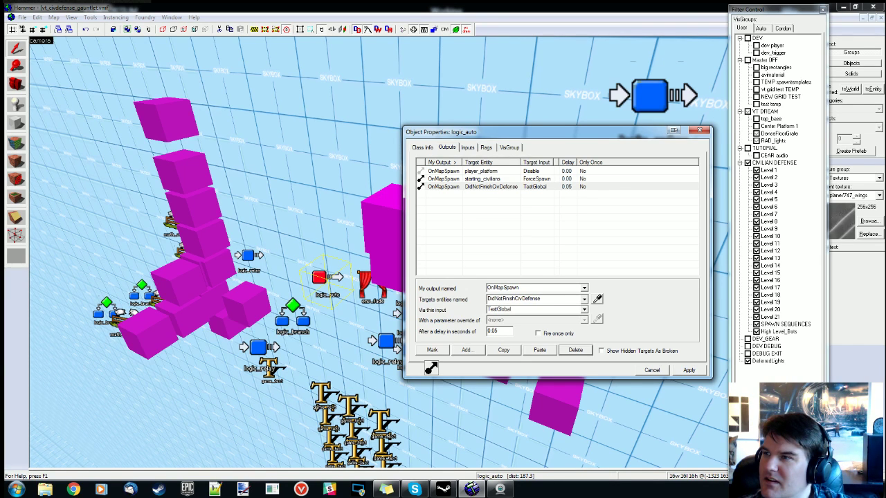
click(787, 118)
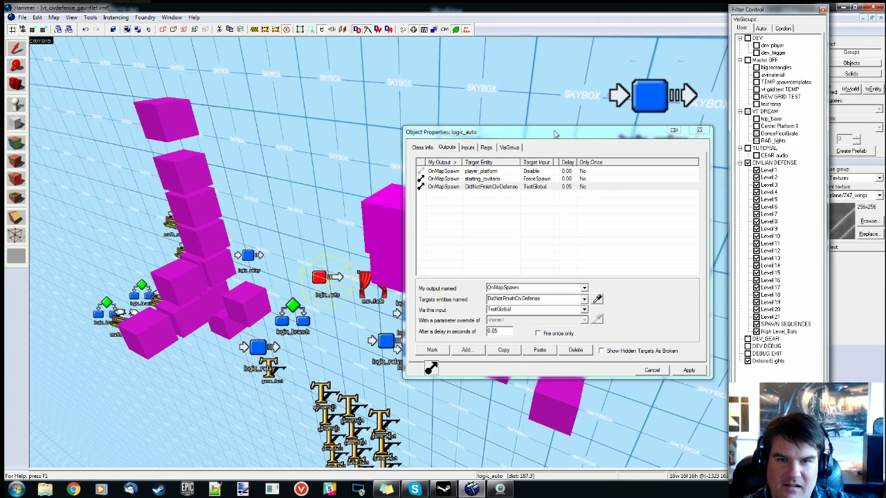
drag(559, 127, 503, 164)
click(344, 5)
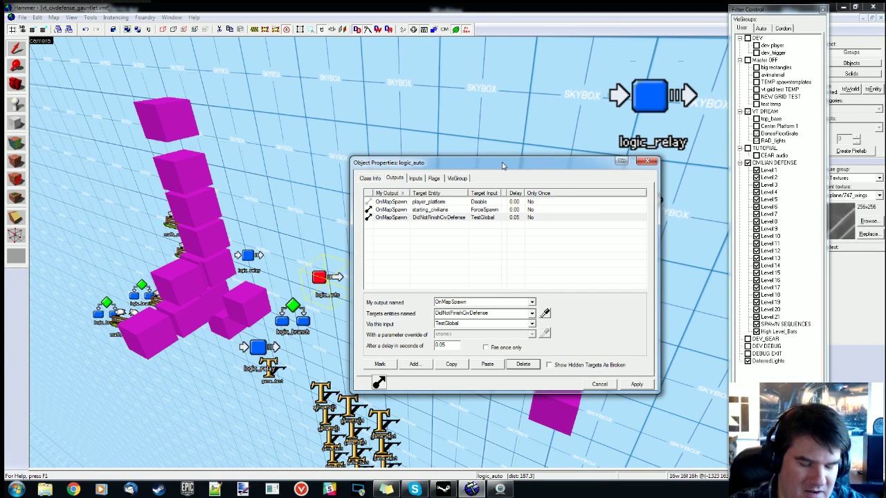
drag(503, 165, 487, 156)
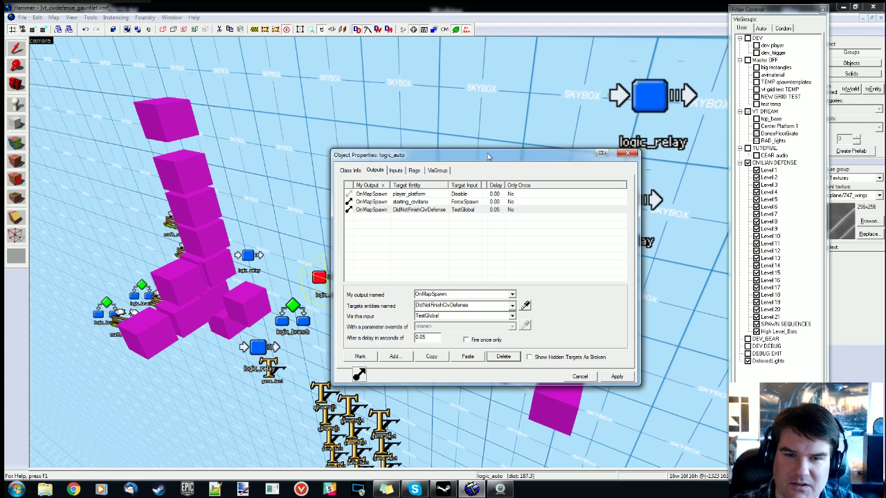
drag(487, 157, 468, 150)
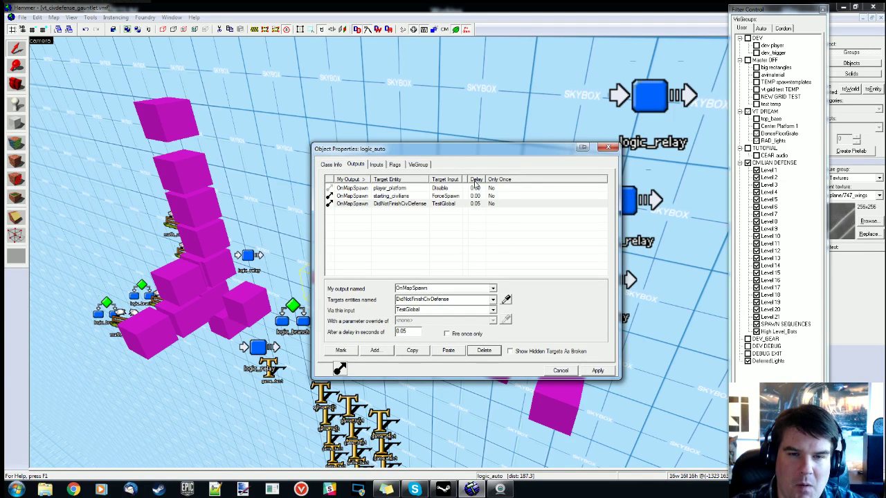
drag(476, 181, 429, 179)
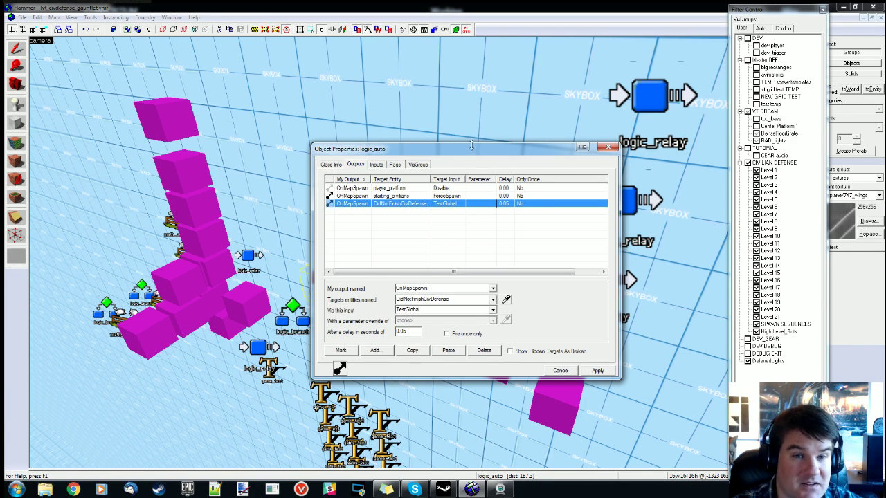
drag(466, 153, 637, 142)
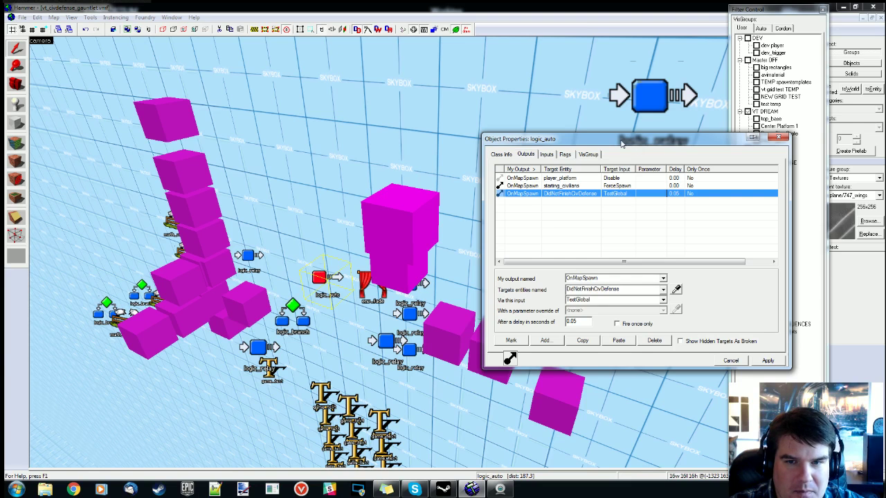
- Save the map, compile it with the Default configuration's BSP and VIS commands, and close the finished compile window
click(22, 17)
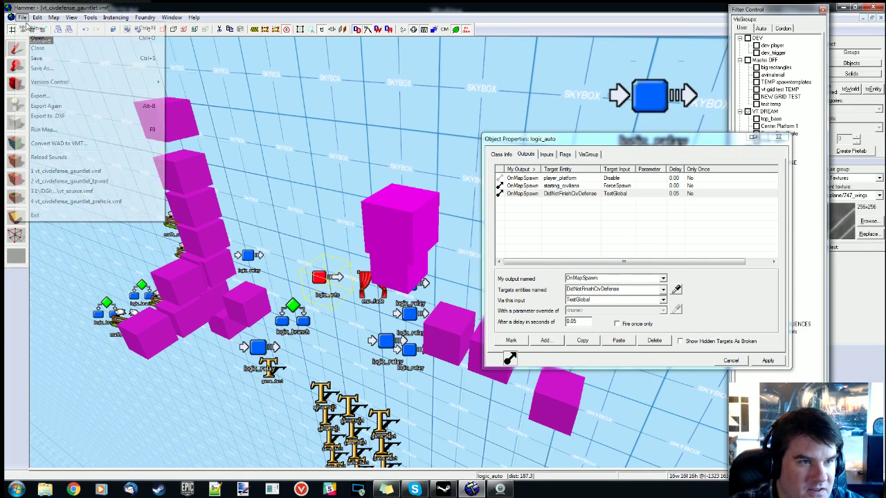
click(35, 59)
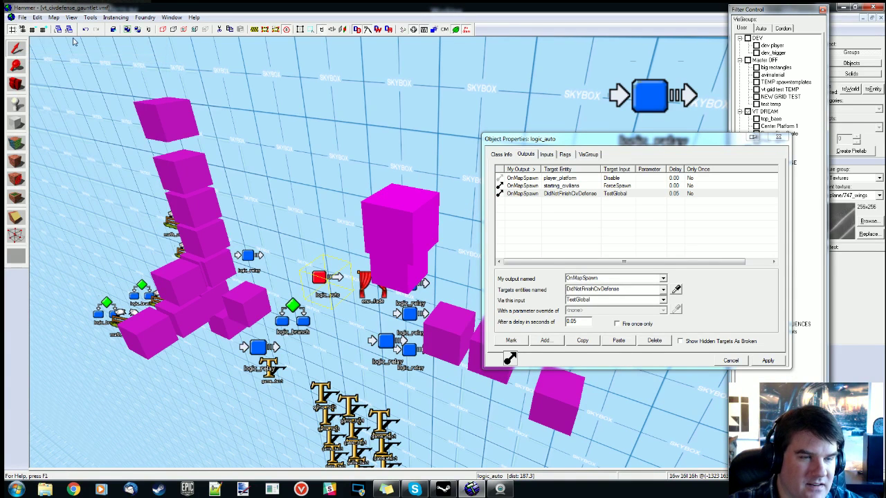
click(22, 17)
click(118, 130)
key(F9)
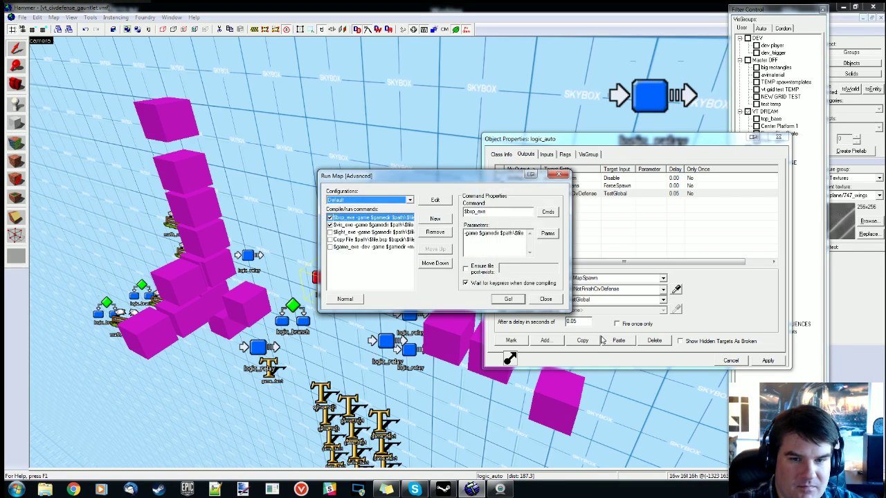
click(512, 301)
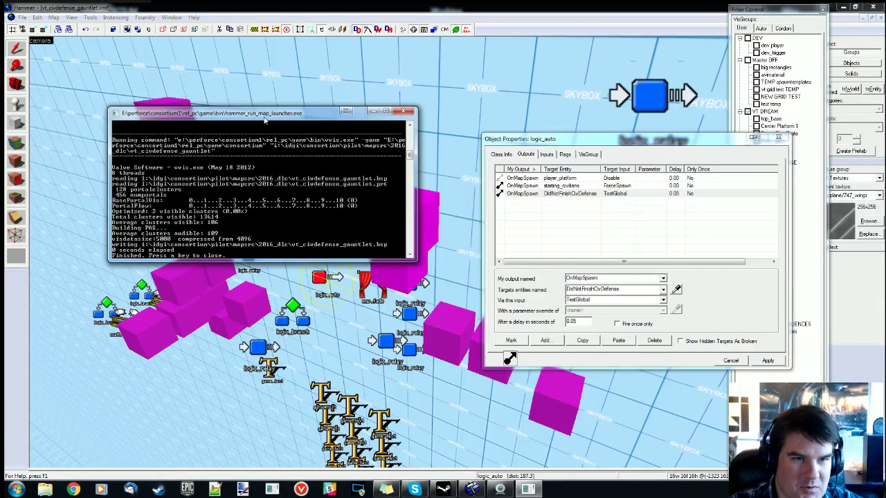
drag(262, 114, 275, 141)
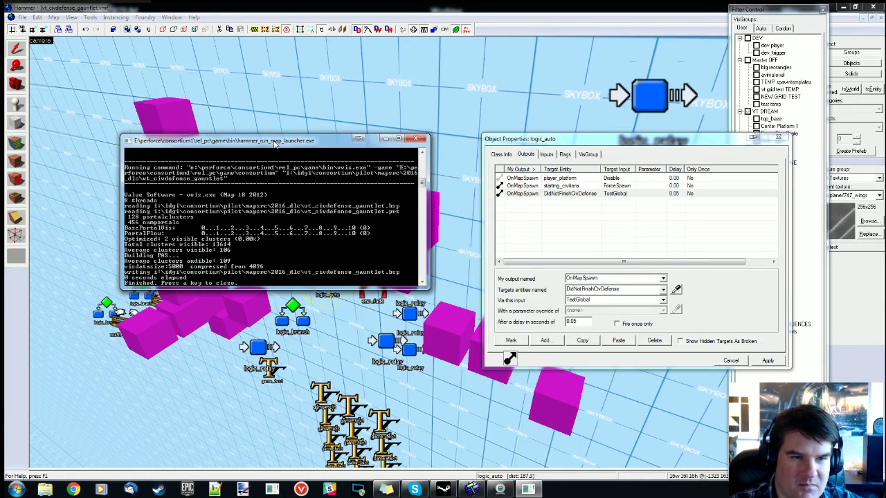
key(Return)
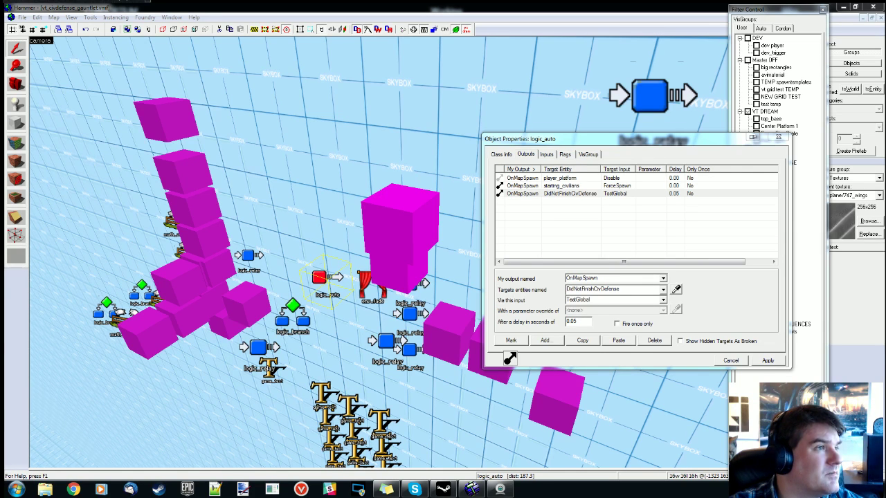
- Switch to the game and jump up through the blue grid arena to the walkway leading to the enemy
mouse_move(883, 490)
key(super+d)
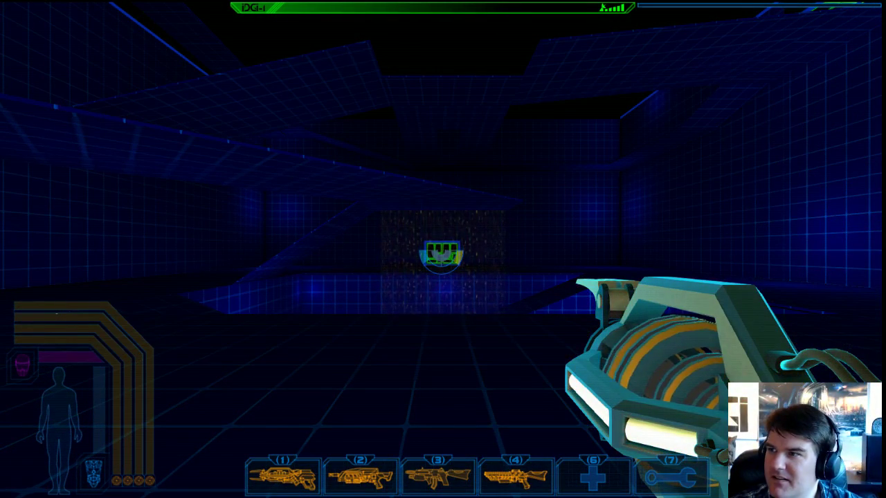
key(w)
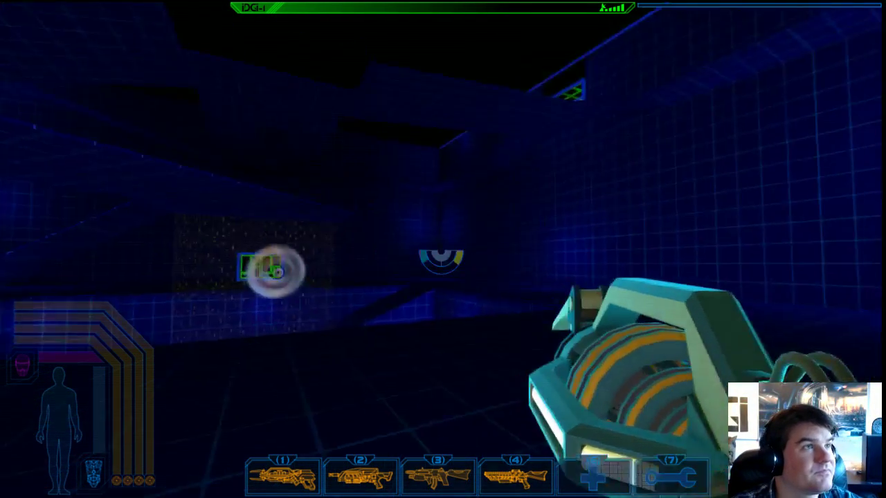
key(space)
key(w)
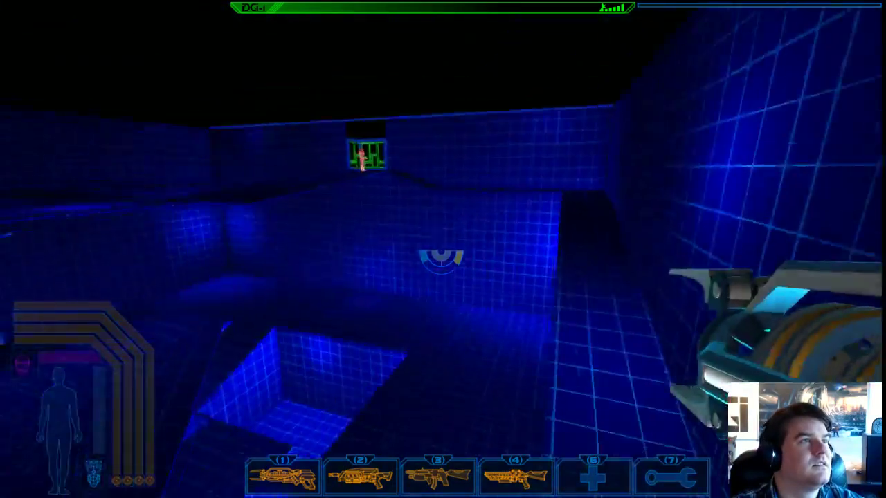
key(d)
key(w)
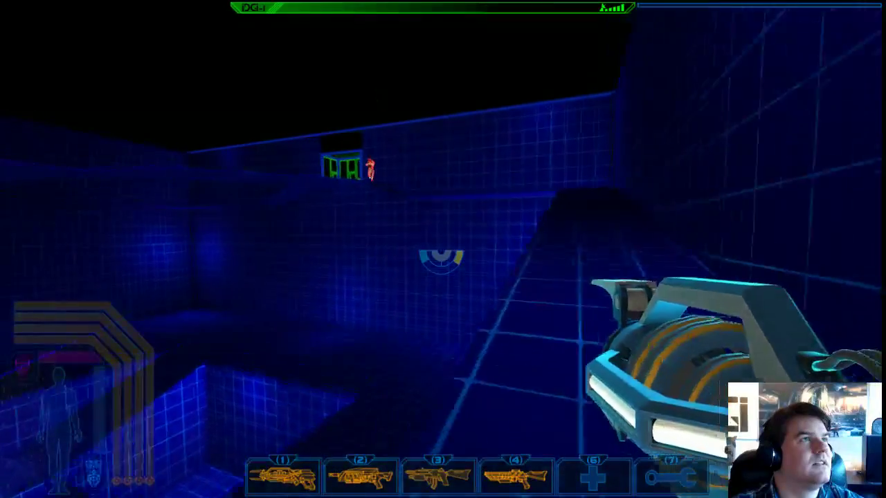
- Approach the enemy along the upper walkway and engage it to check how it moves away from the green doorway
key(w)
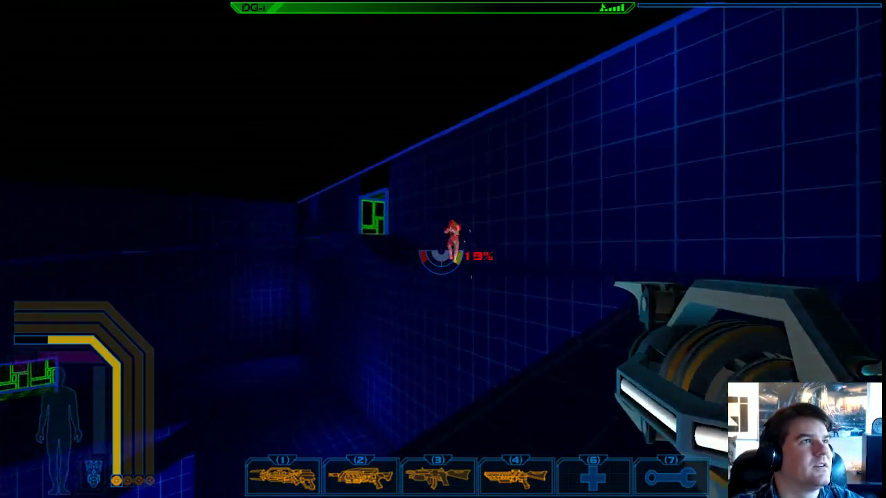
click(442, 251)
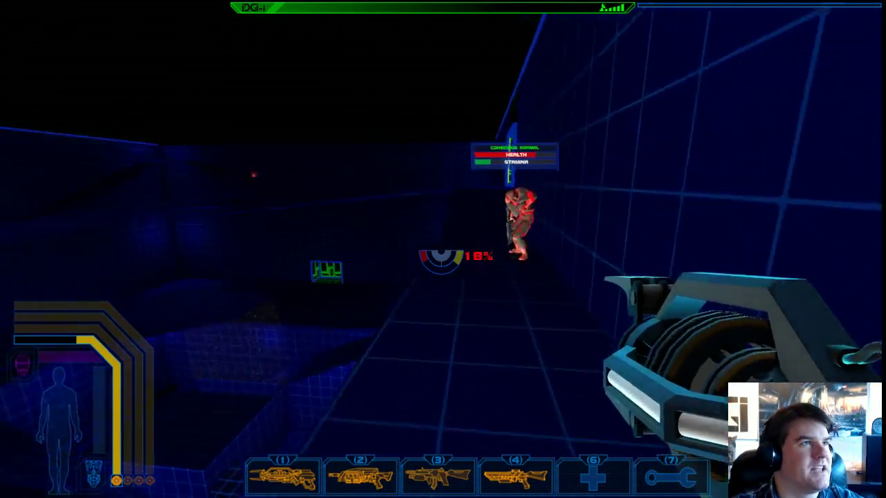
key(w)
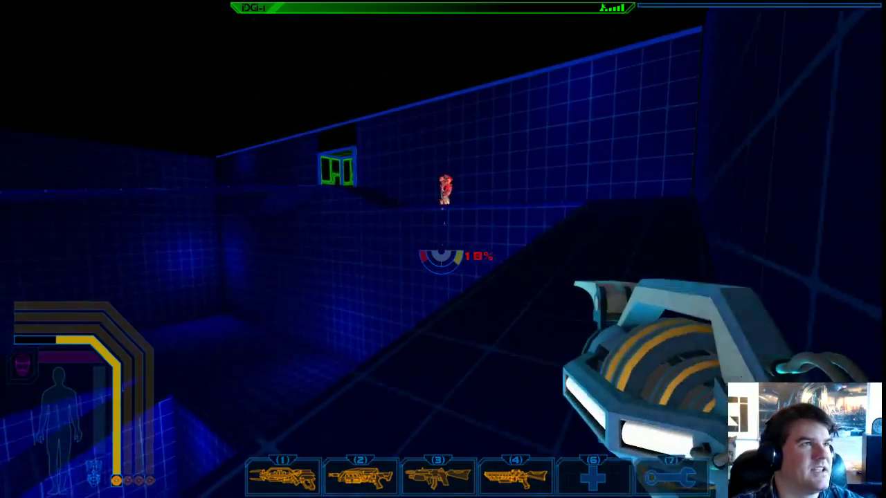
click(441, 250)
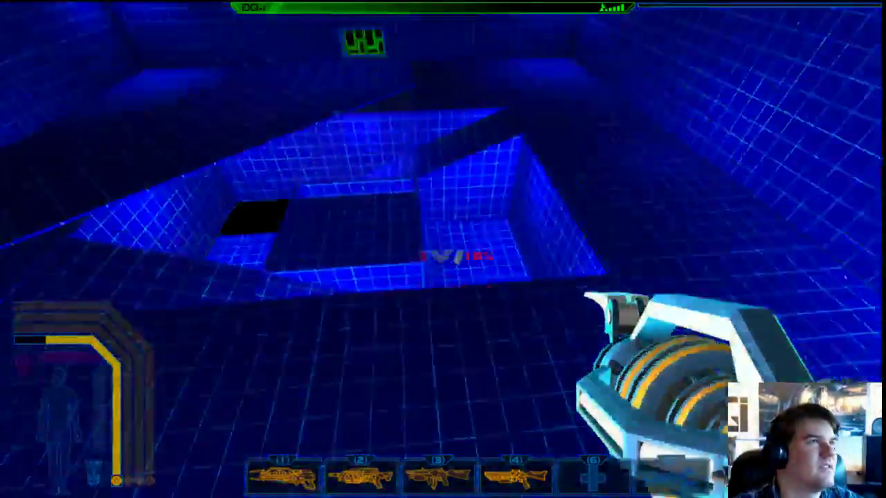
- Super-jump out of the lower arena and move to the ramp beside the room with the green civilians
key(w)
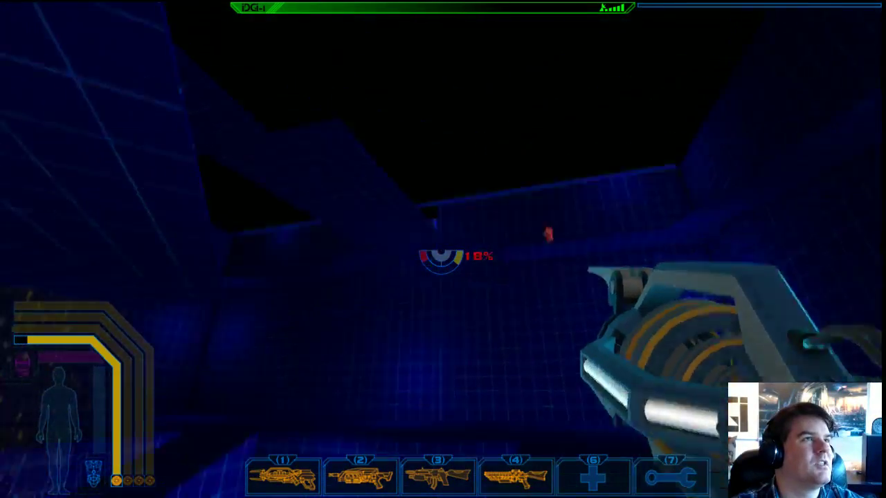
key(w)
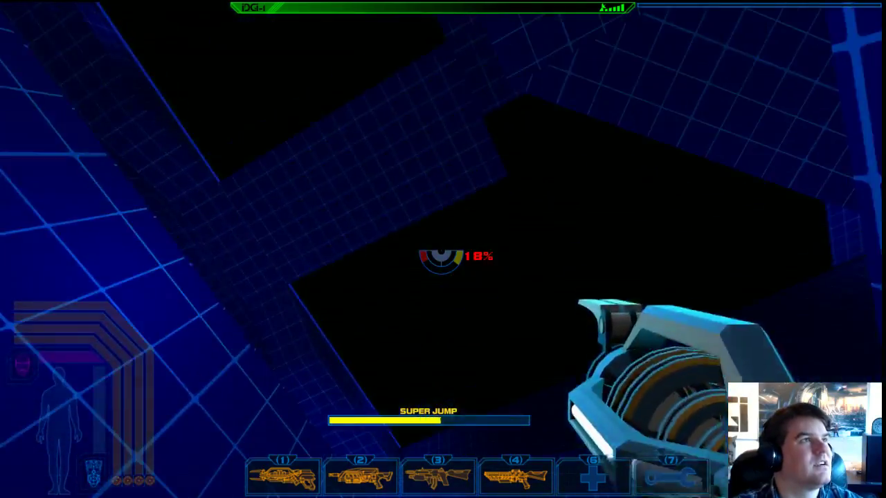
key(w)
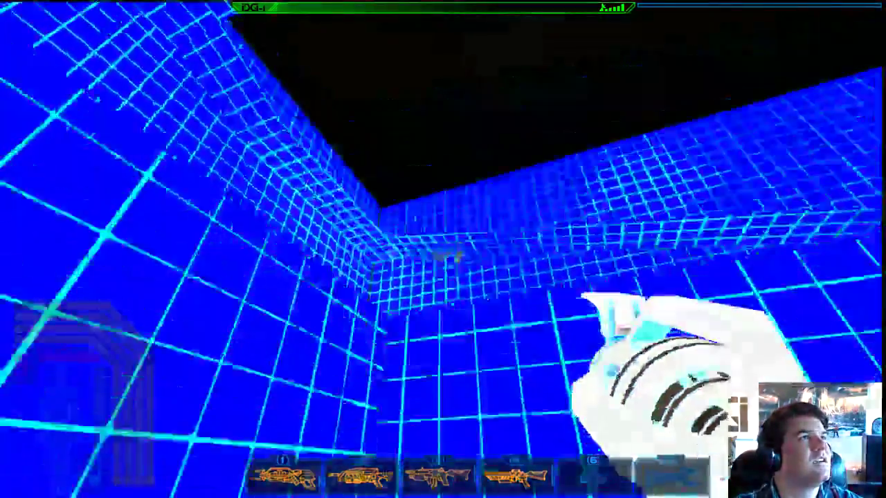
key(space)
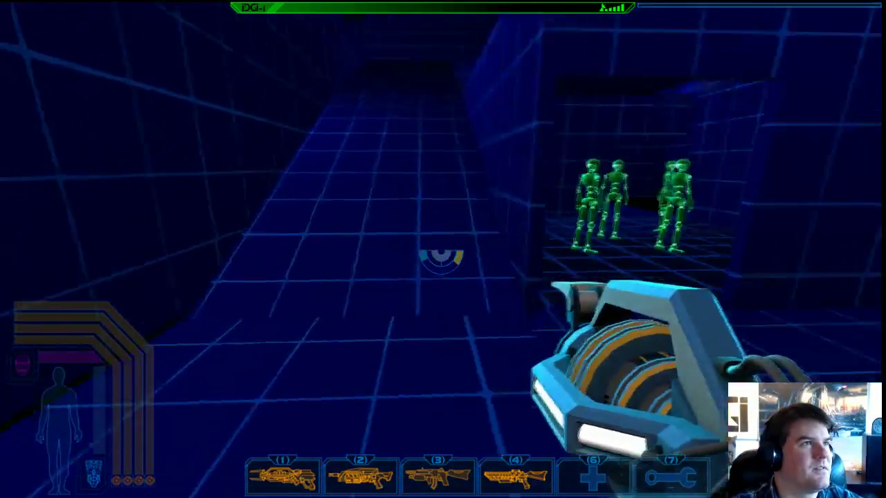
- Turn on navigation mesh editing with the console command nav_edit 1 and resume the game
key(grave)
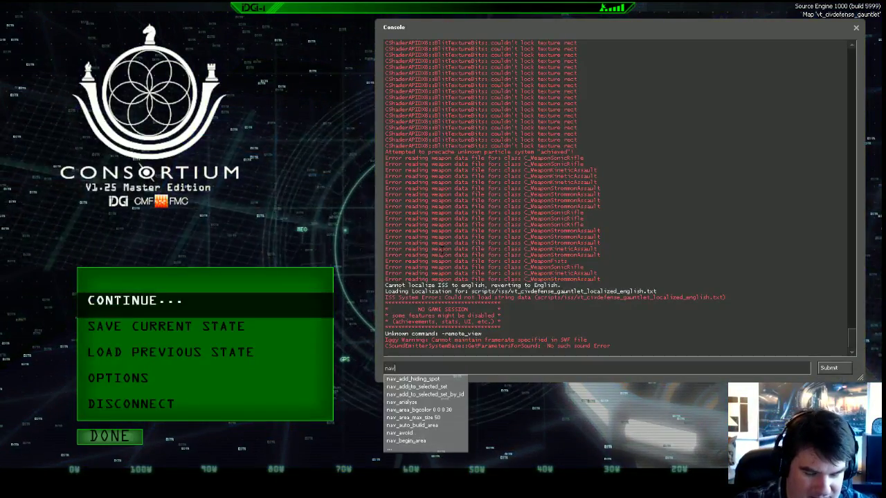
text(nav_edit 1)
key(Return)
key(grave)
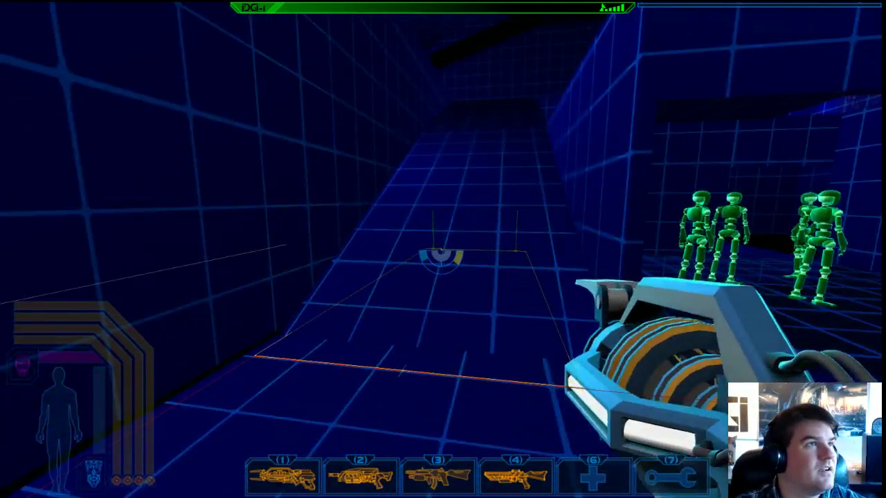
- Walk along the ramps and examine the navigation areas and their connections on the sloped surfaces
key(w)
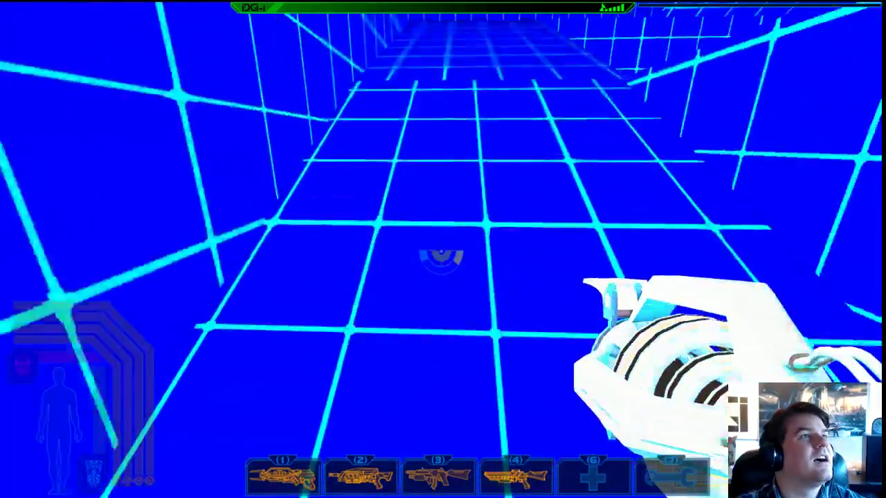
key(w)
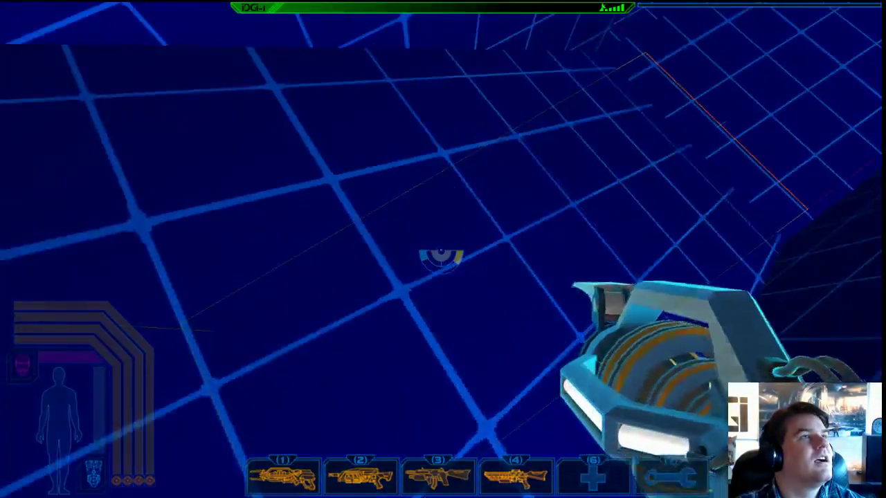
key(w)
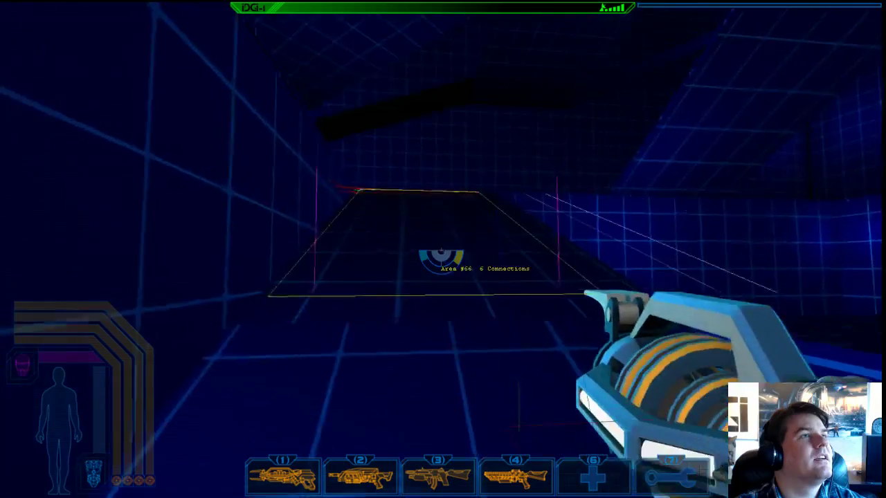
key(w)
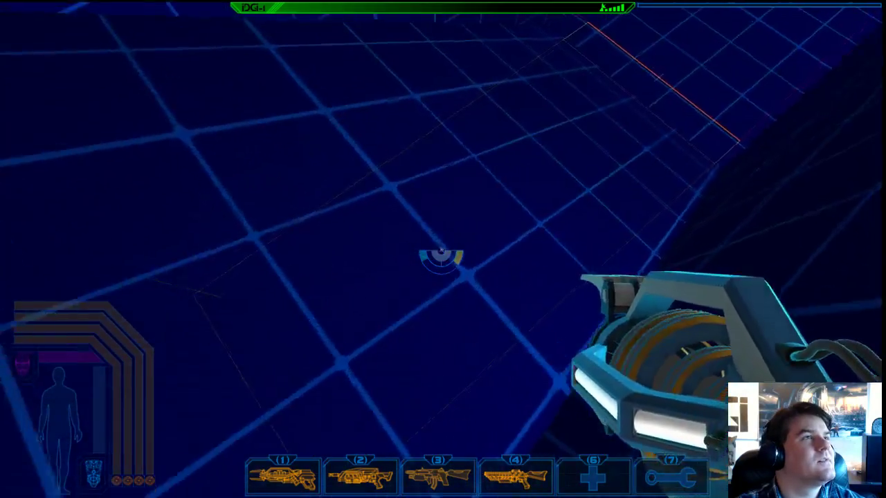
key(w)
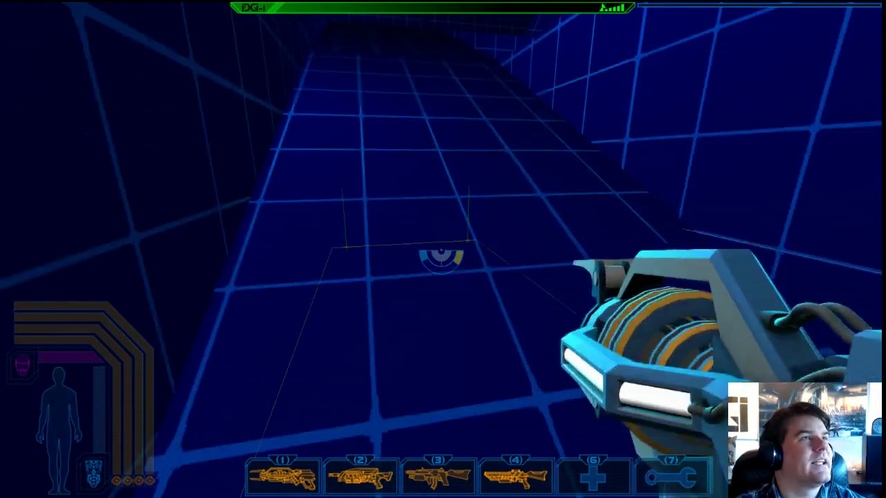
key(Escape)
key(Escape)
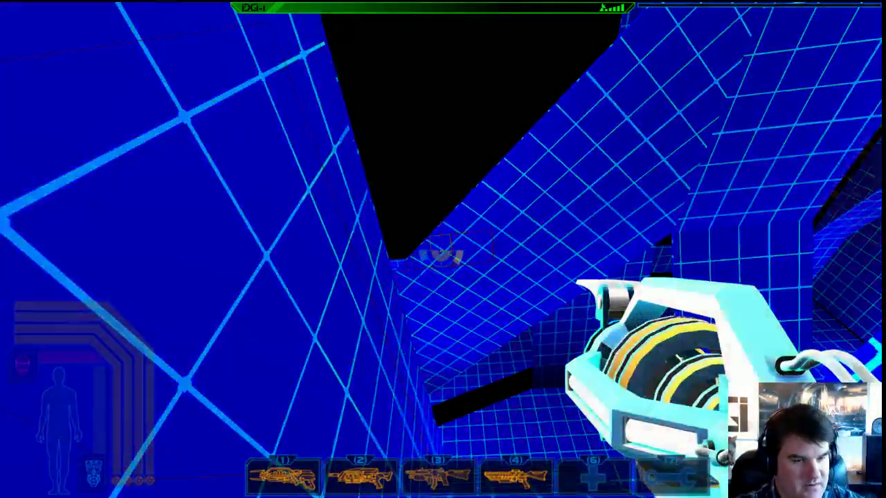
- Equip the weapon in slot 1, super-jump towards the red enemy on the walkway and shoot it
key(1)
key(w)
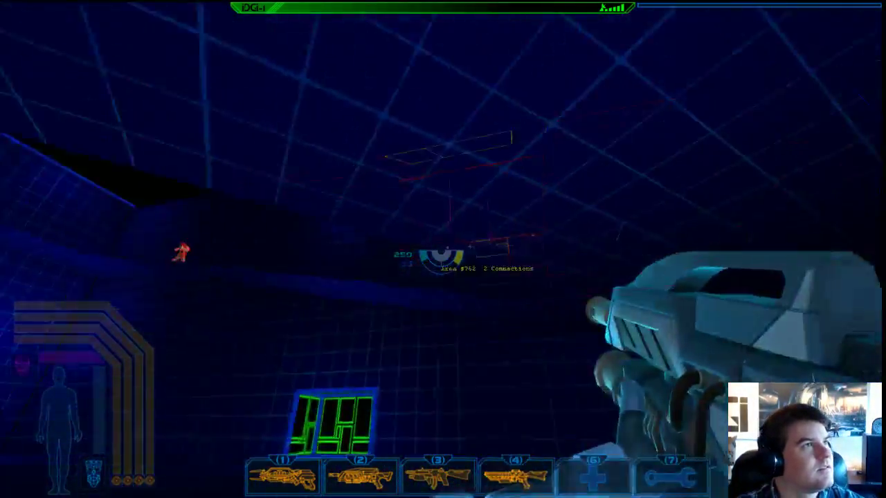
key(space)
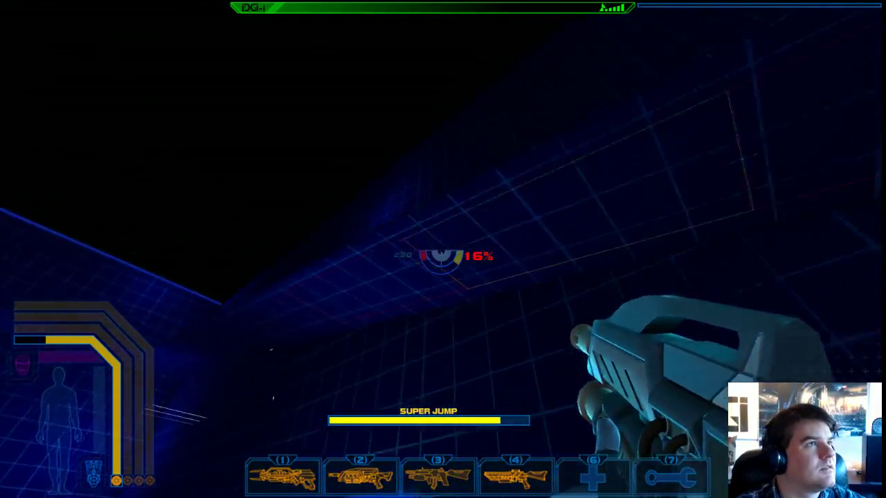
click(441, 256)
click(441, 256)
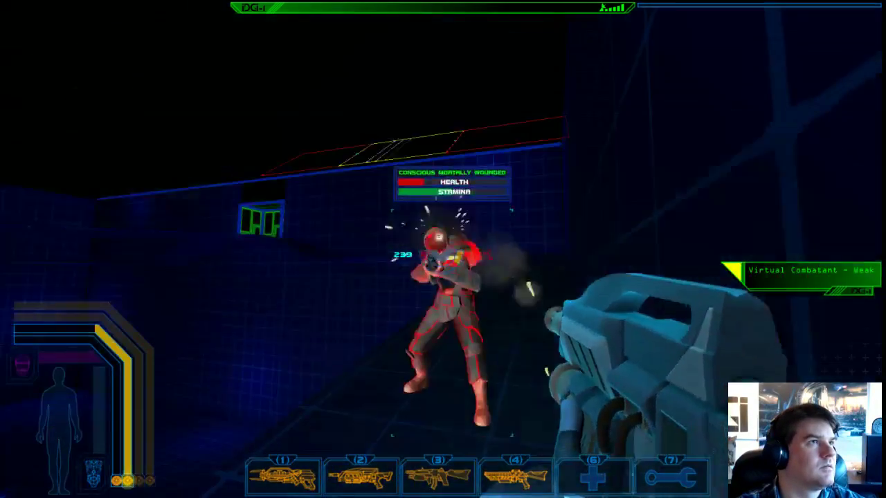
click(442, 256)
key(w)
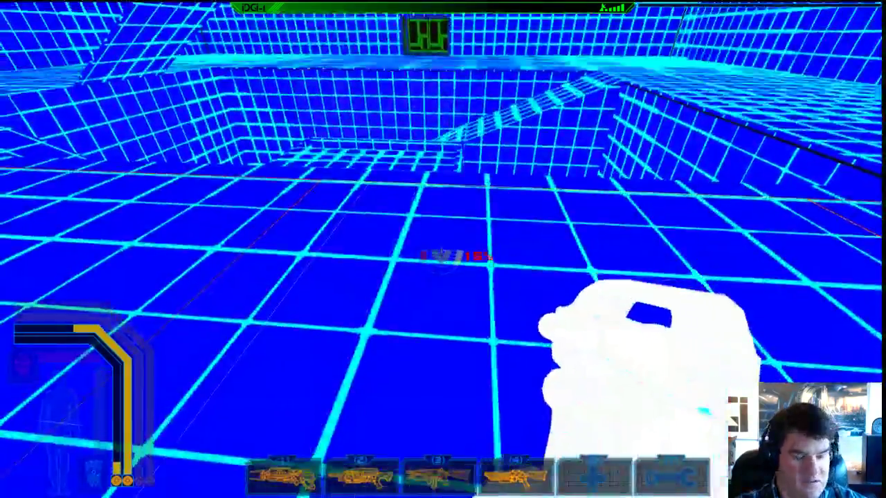
- Return across the arena to the floor and ramp beside the room with the green civilians
key(w)
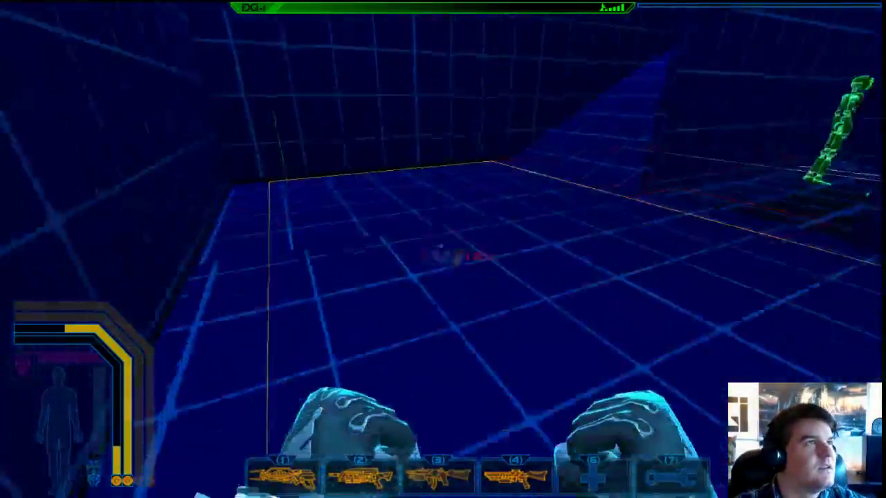
key(w)
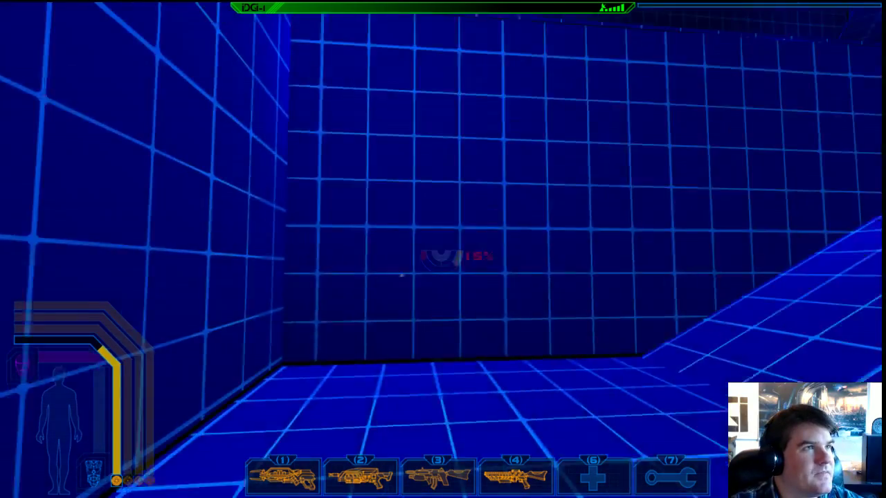
key(w)
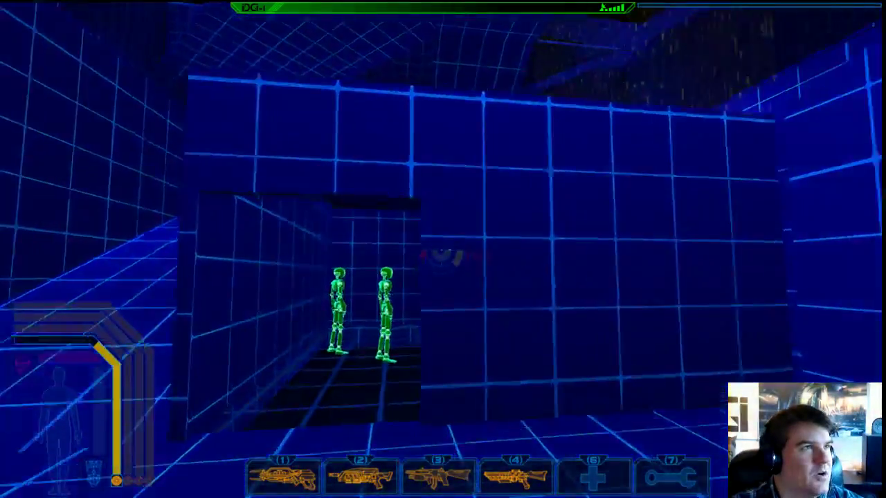
key(s)
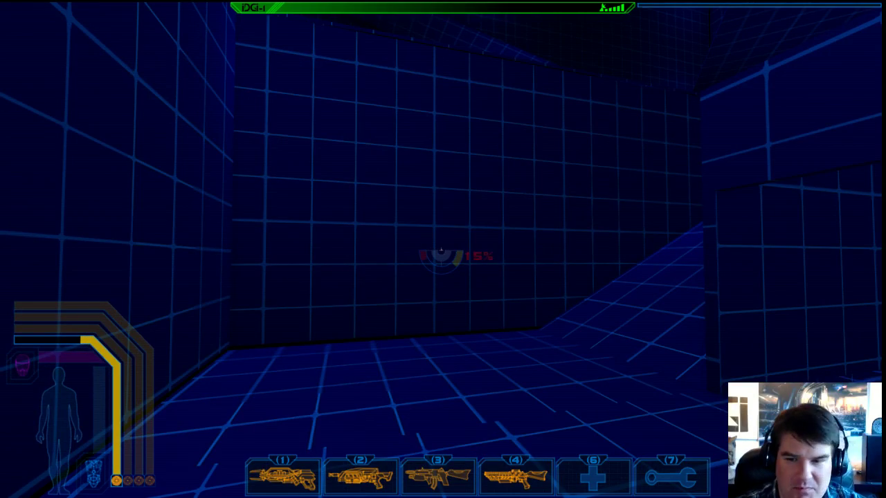
key(w)
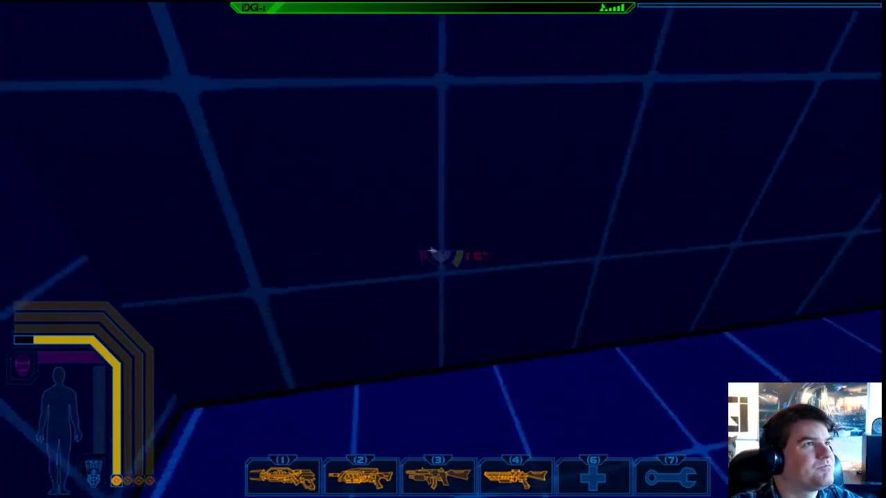
- Walk over the ramp and adjoining walkways to examine the navigation areas and how they connect near the civilians' room
key(w)
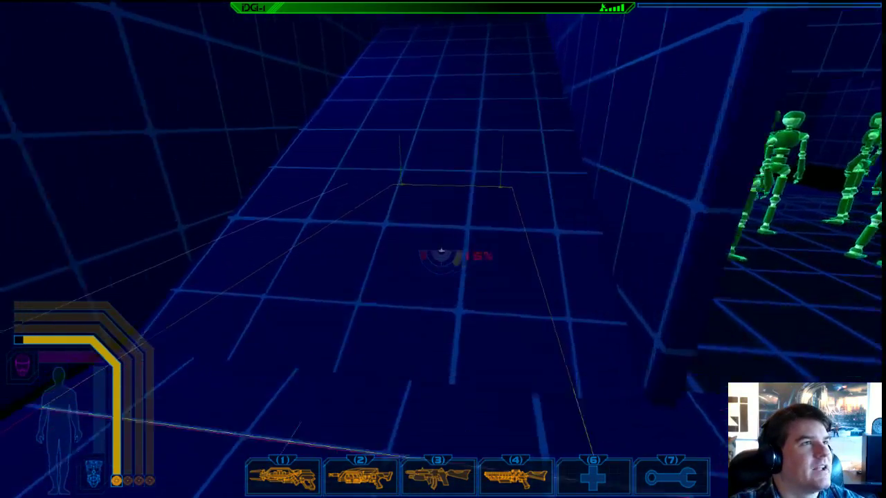
key(w)
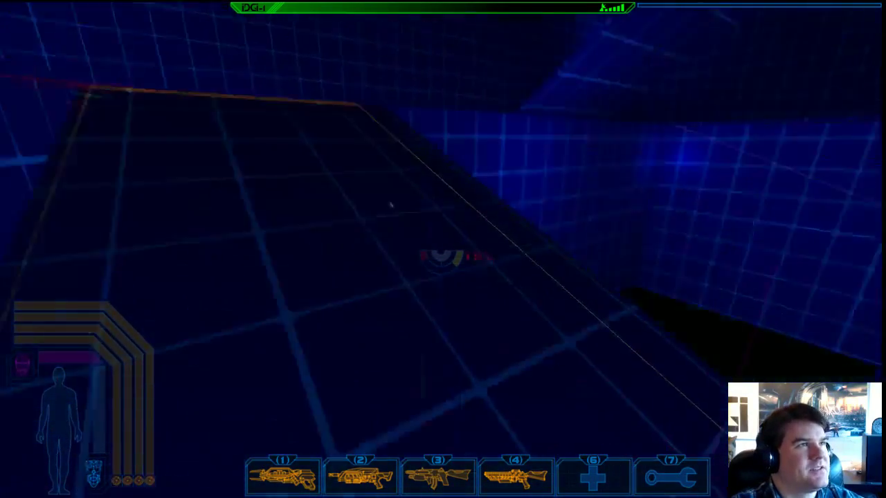
key(w)
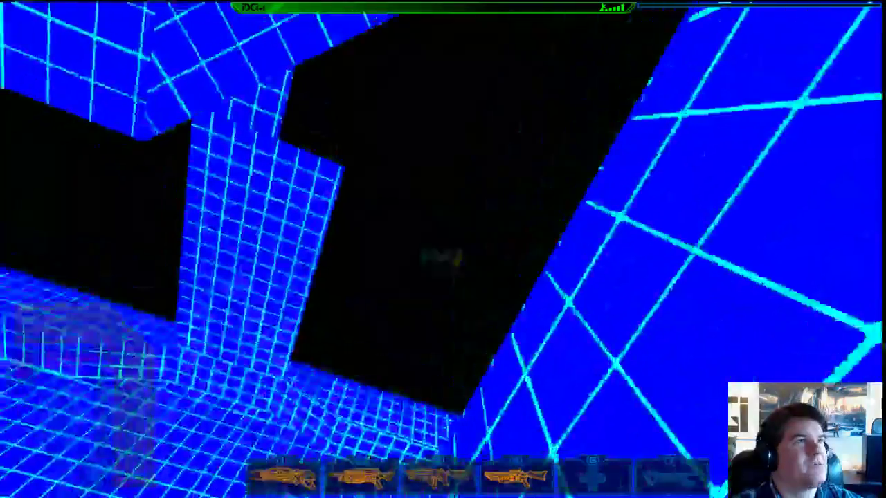
key(w)
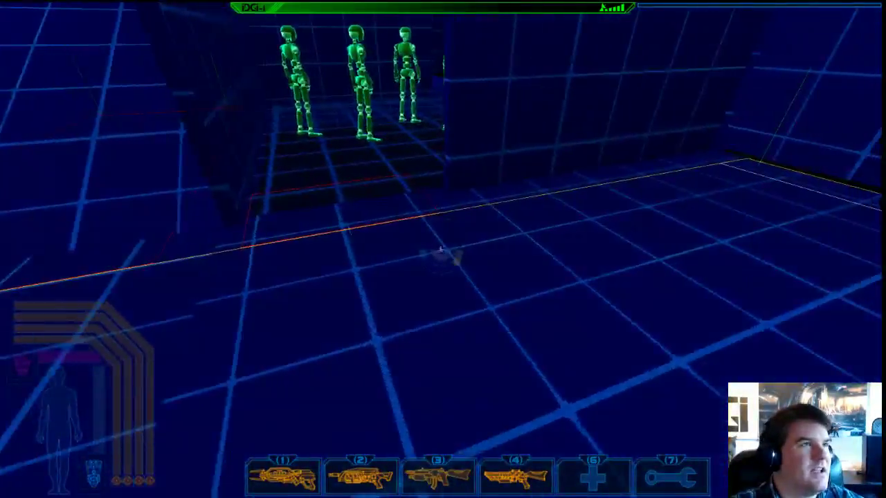
key(w)
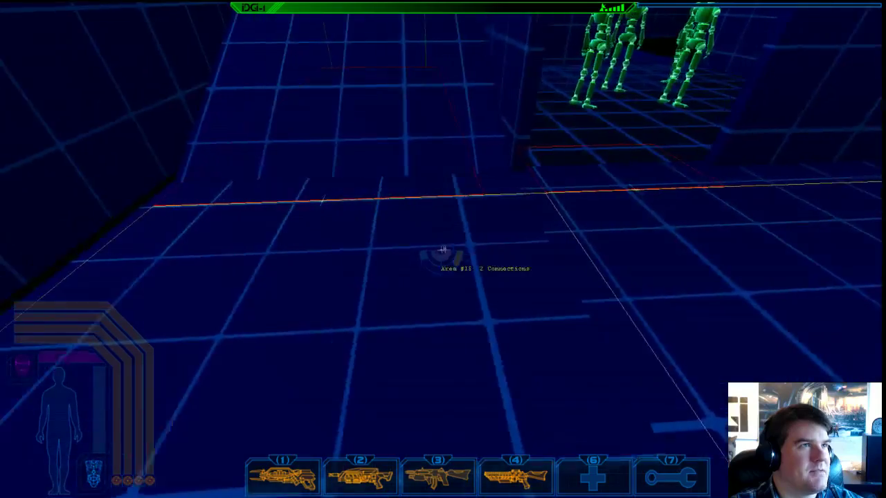
key(w)
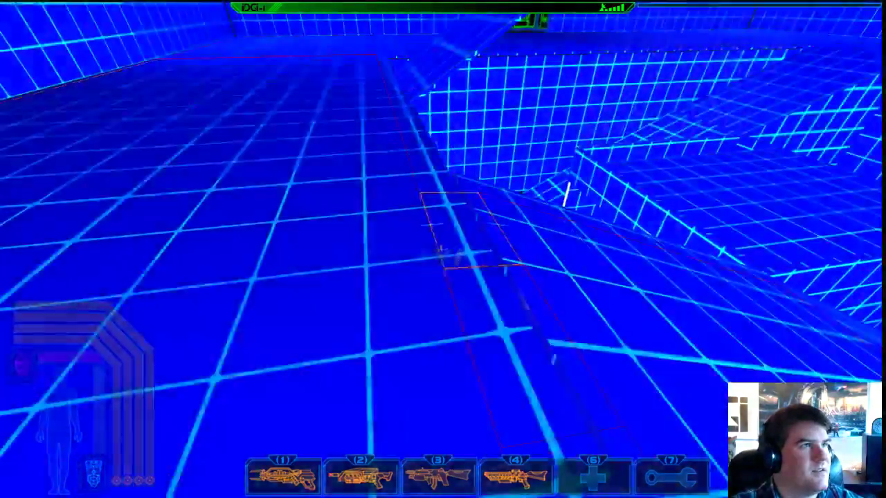
- Delete the navigation area under the crosshair on the ramp with the console command nav_delete and resume the game
key(Escape)
click(257, 329)
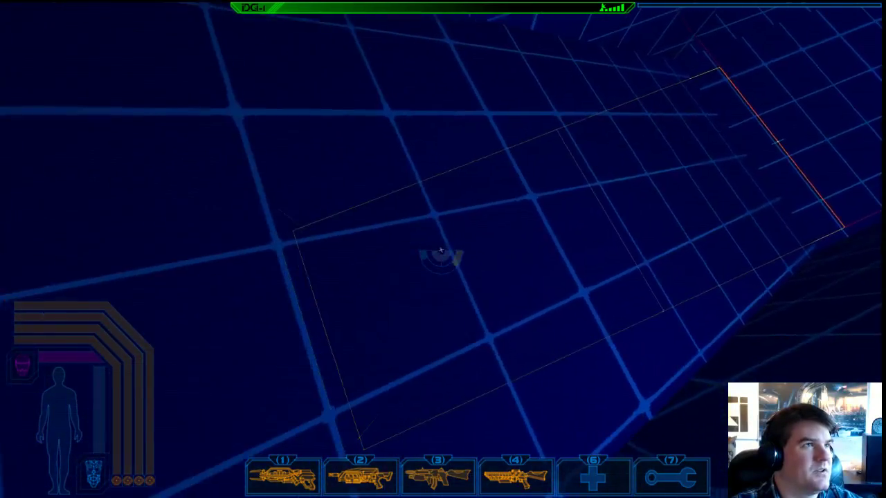
key(grave)
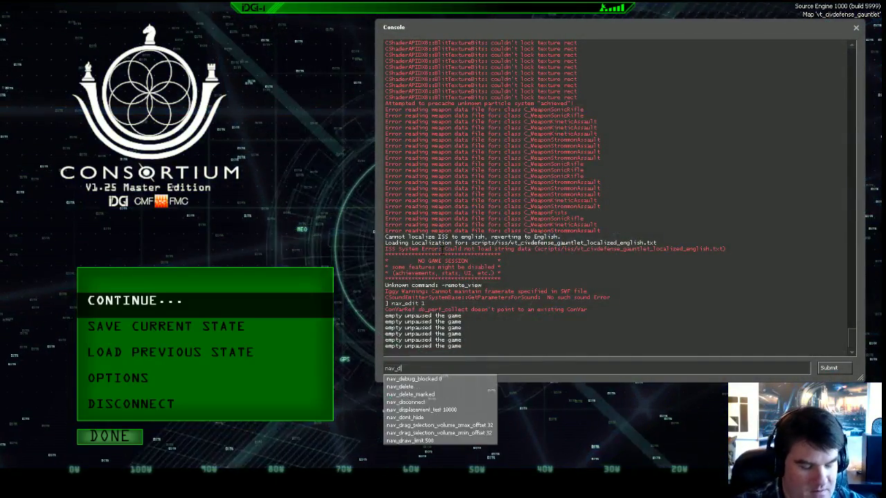
key(Escape)
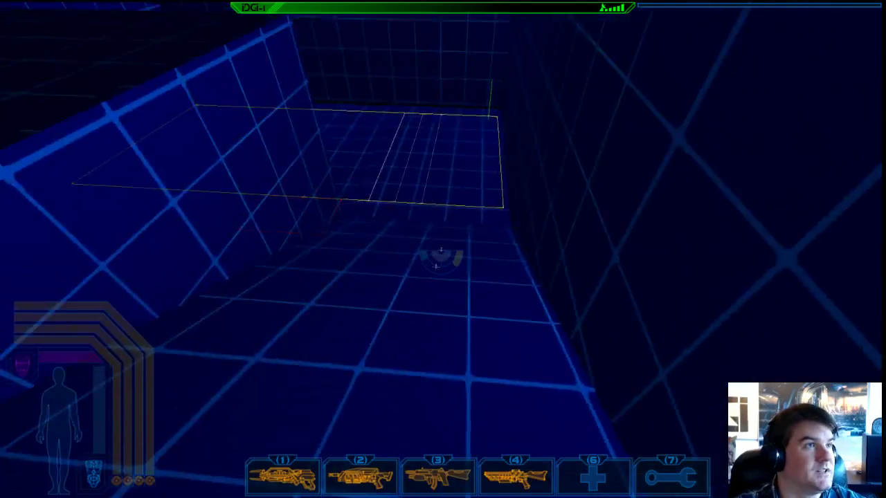
- Mark the navigation area at one end of the ramp with nav_mark and bridge it to the other end with nav_splice
key(w)
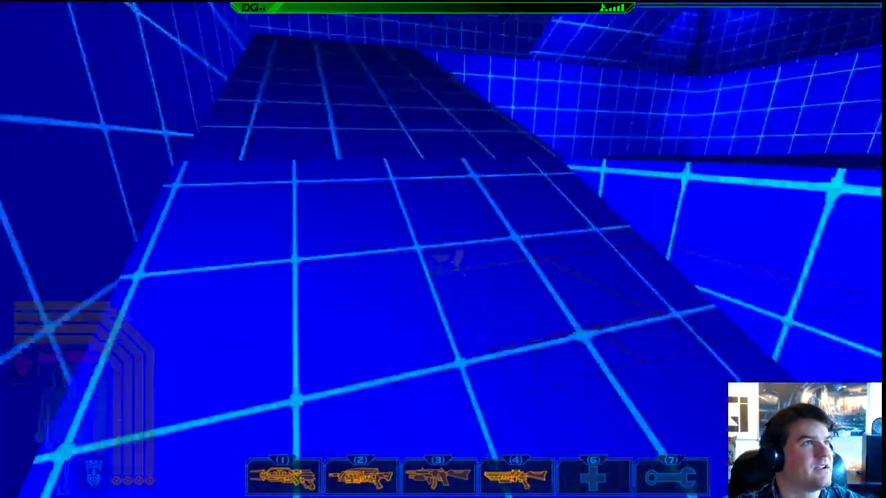
key(grave)
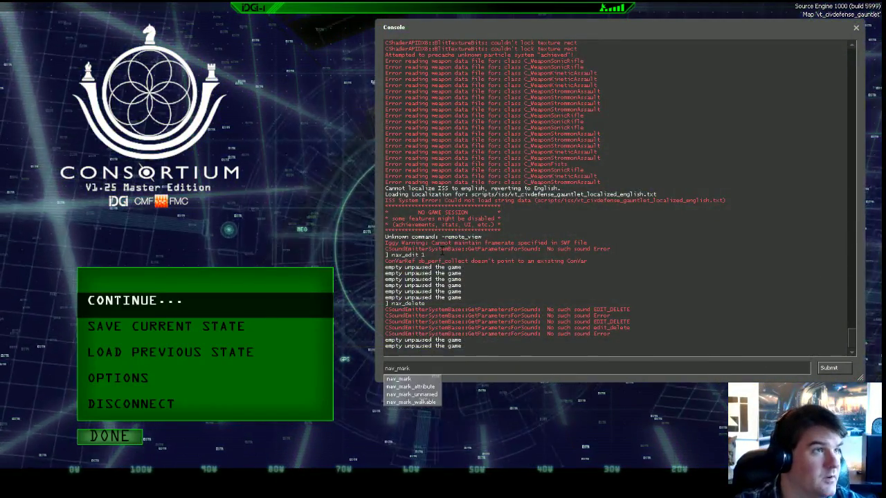
text(nav_mark)
key(Return)
key(grave)
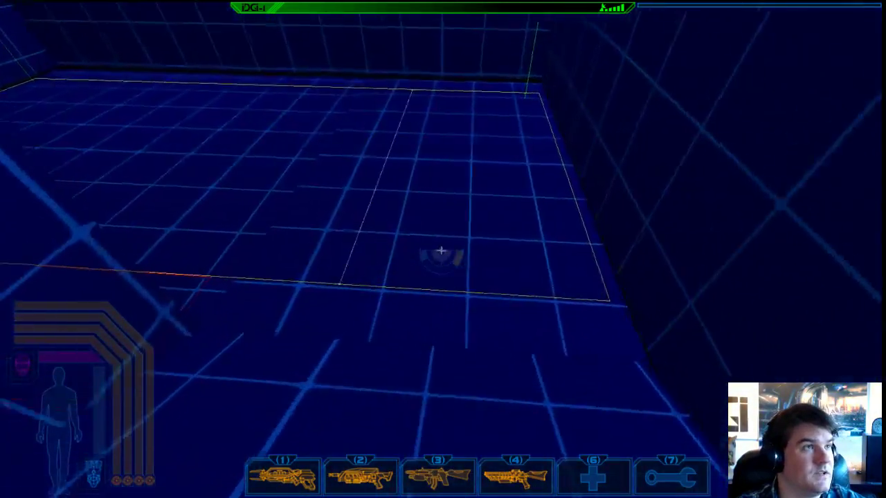
key(grave)
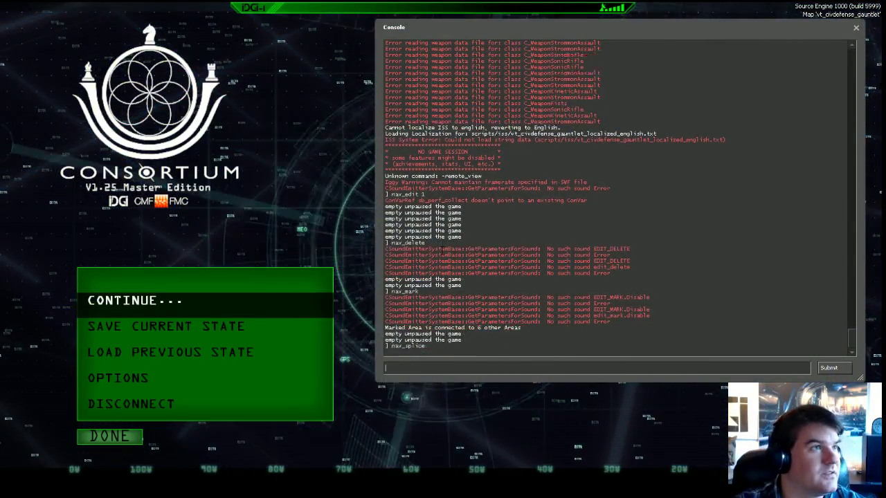
key(grave)
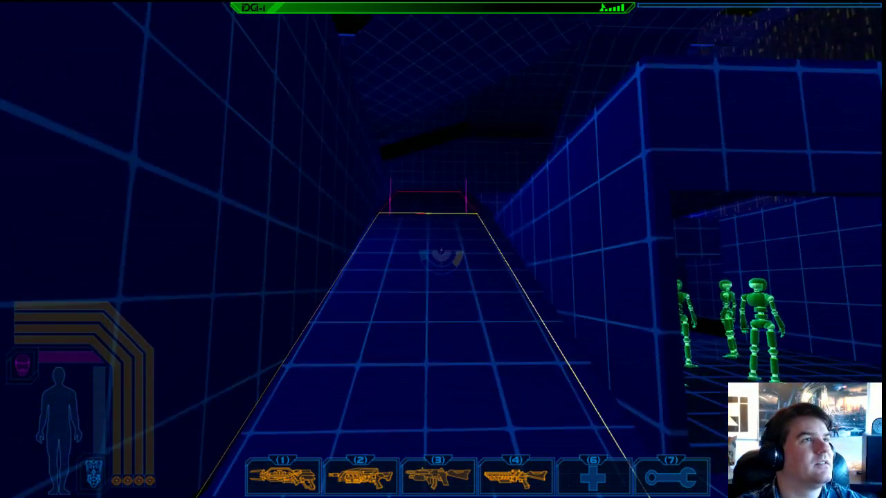
- Move past the spliced ramp to the next sloped section and delete its navigation area with nav_delete
key(a)
key(w)
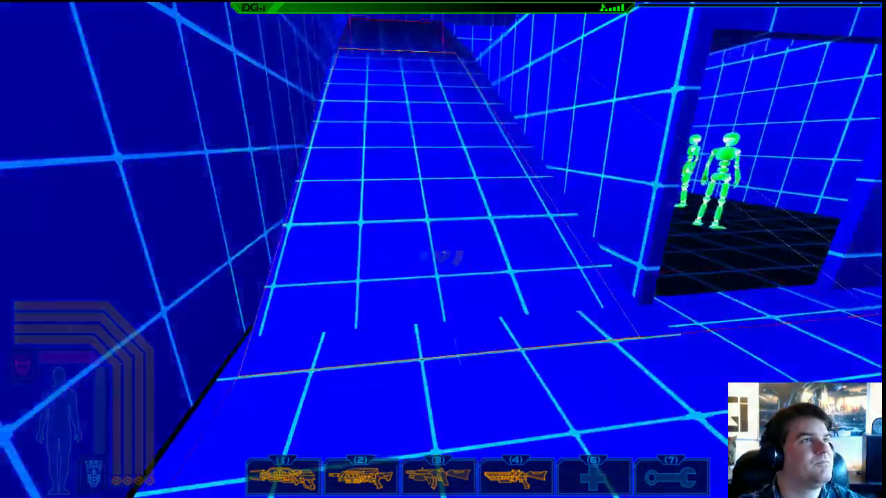
key(w)
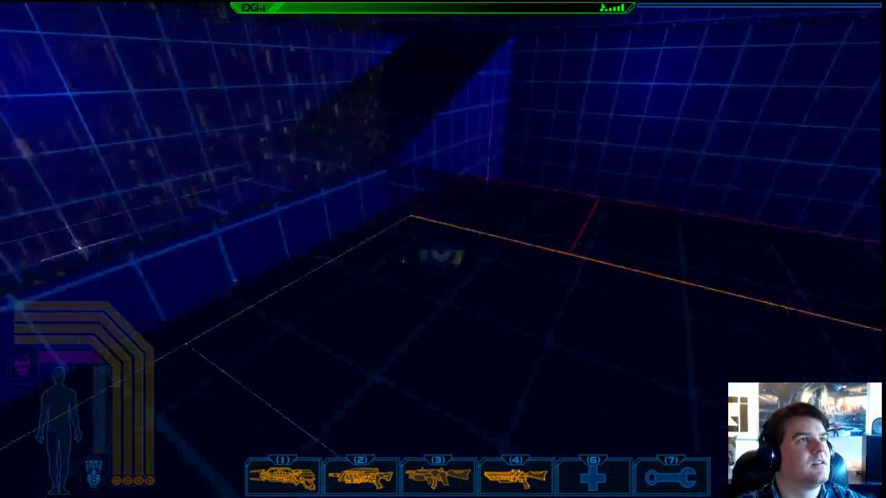
key(w)
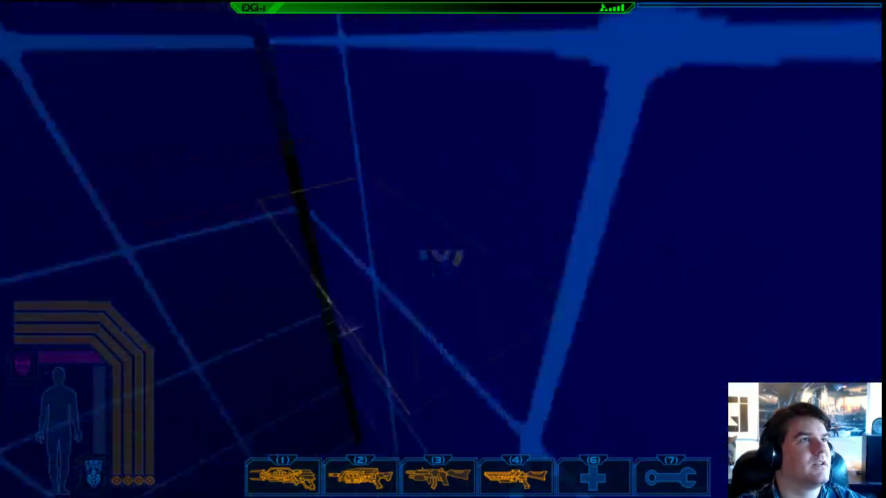
key(space)
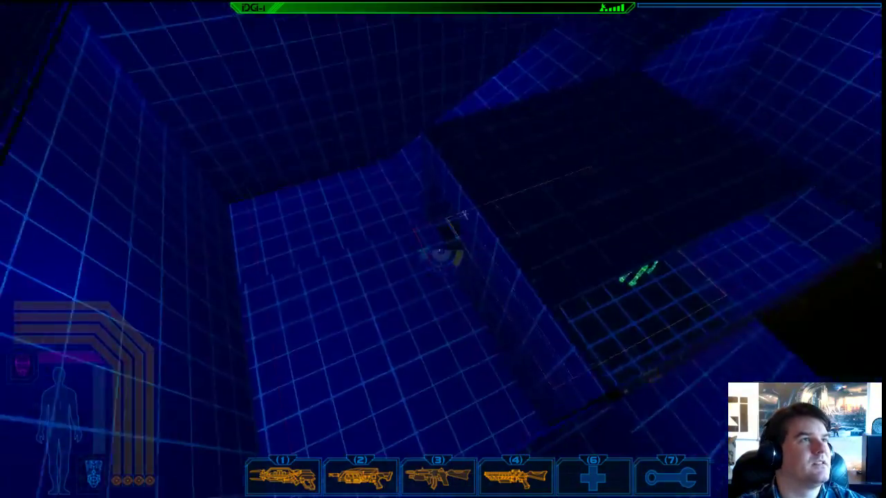
key(w)
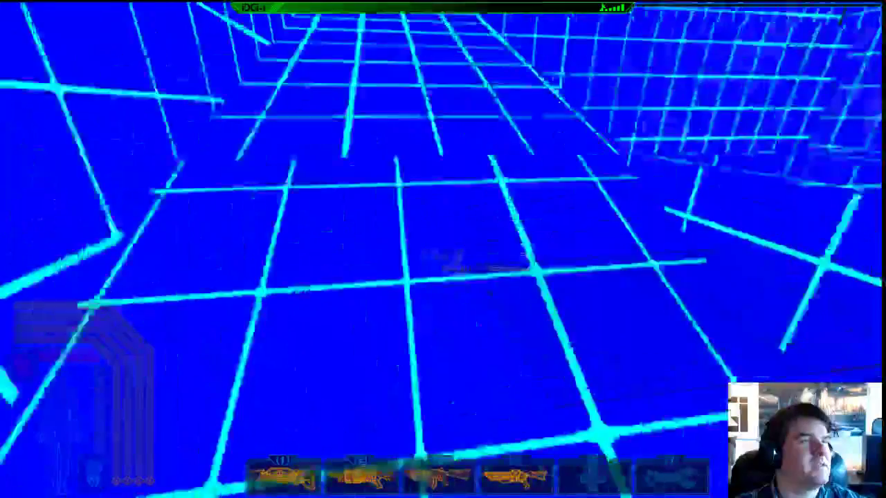
key(w)
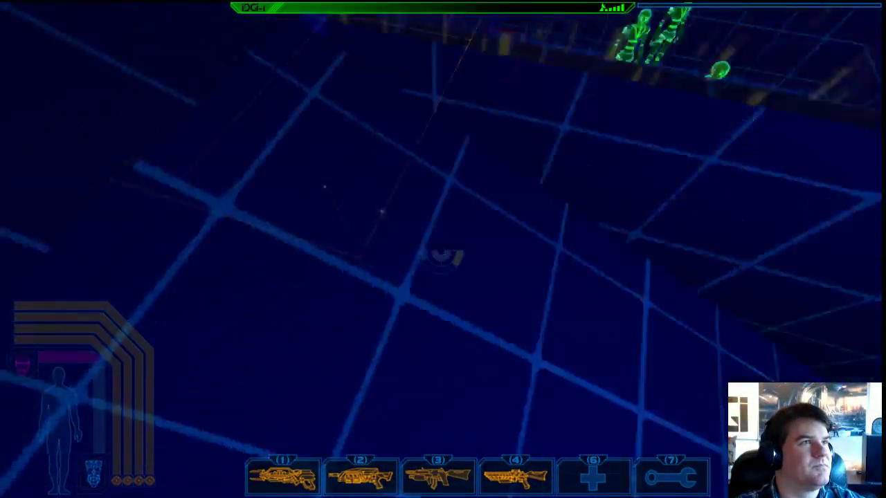
key(grave)
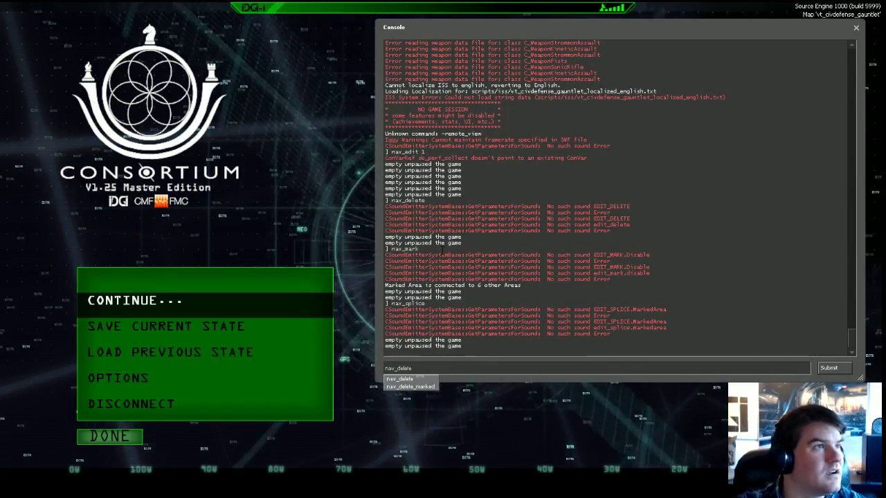
key(Return)
key(grave)
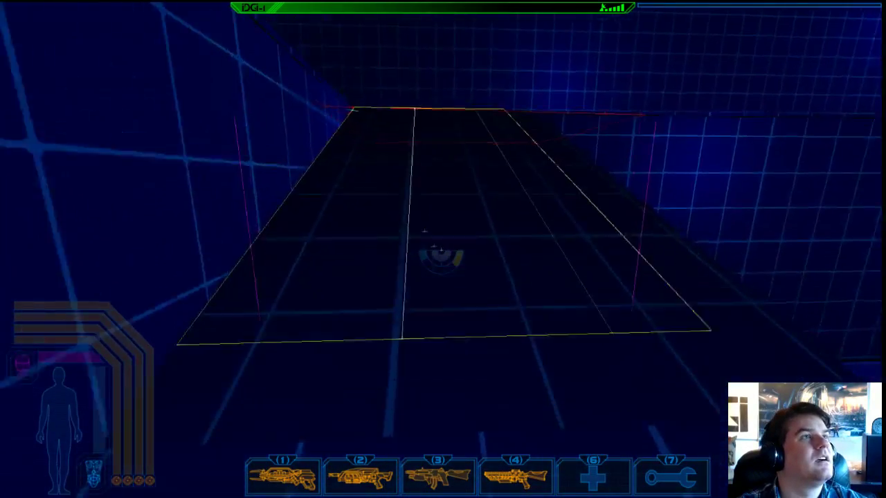
- Mark the navigation area beside the cleared slope with nav_mark and join it to the area across the gap with nav_splice
key(grave)
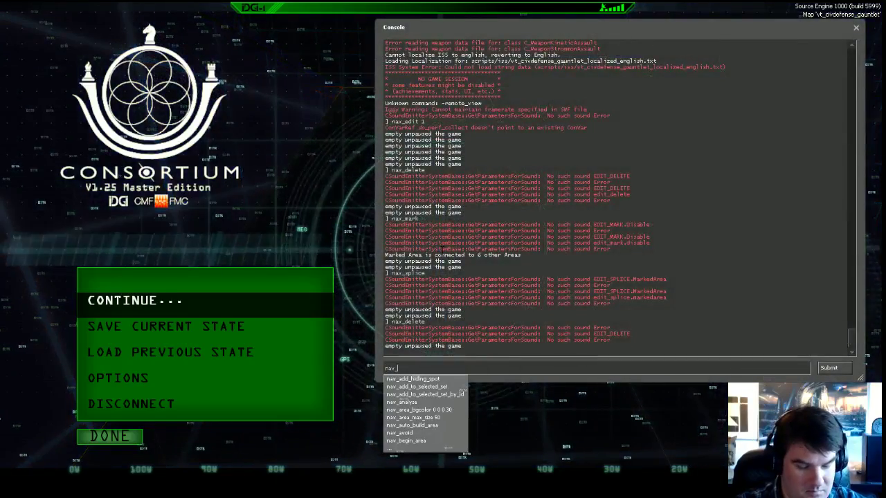
key(Return)
key(grave)
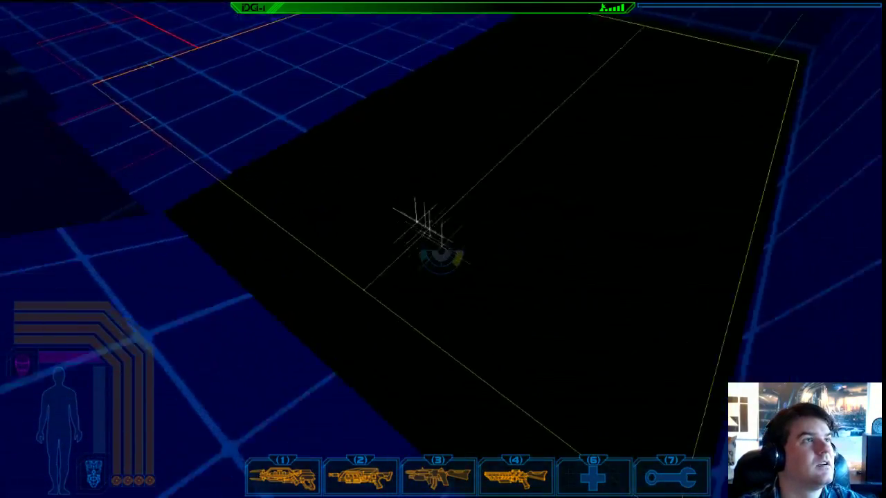
key(grave)
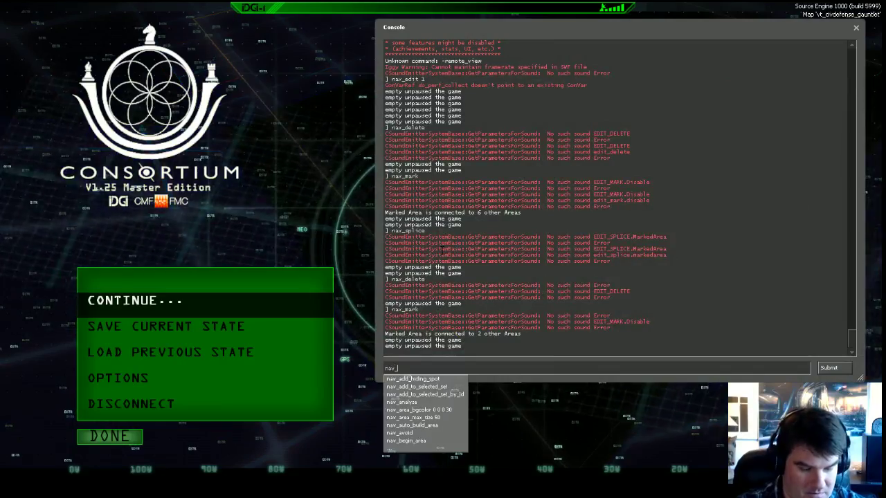
text(nav_splice)
key(Return)
key(grave)
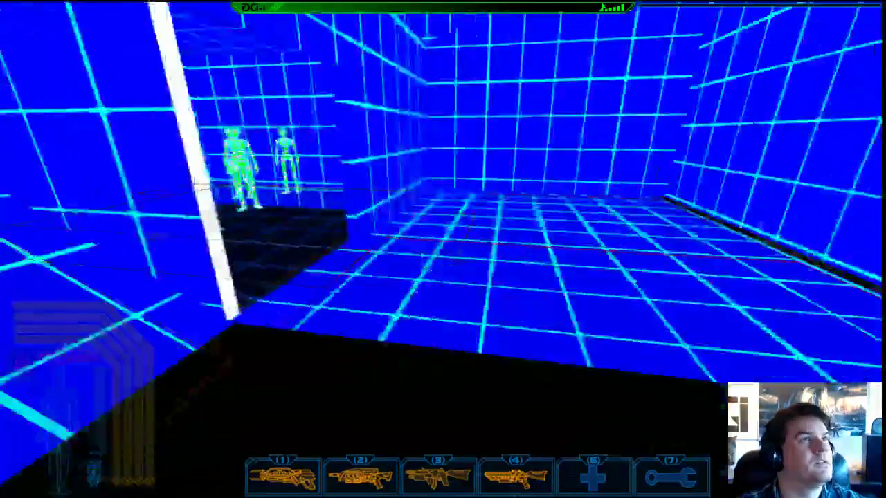
- Save the edited navigation mesh with the console command nav_save and resume the game
key(w)
key(grave)
text(nav)
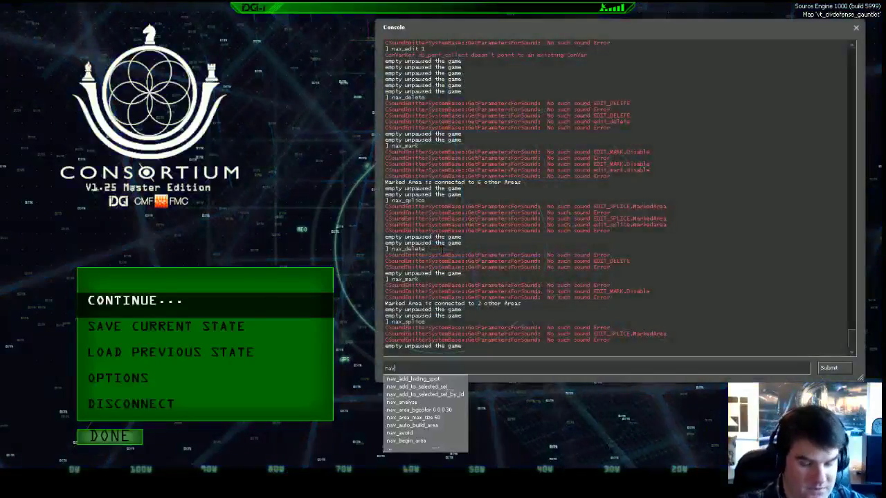
text(_save)
key(Return)
key(grave)
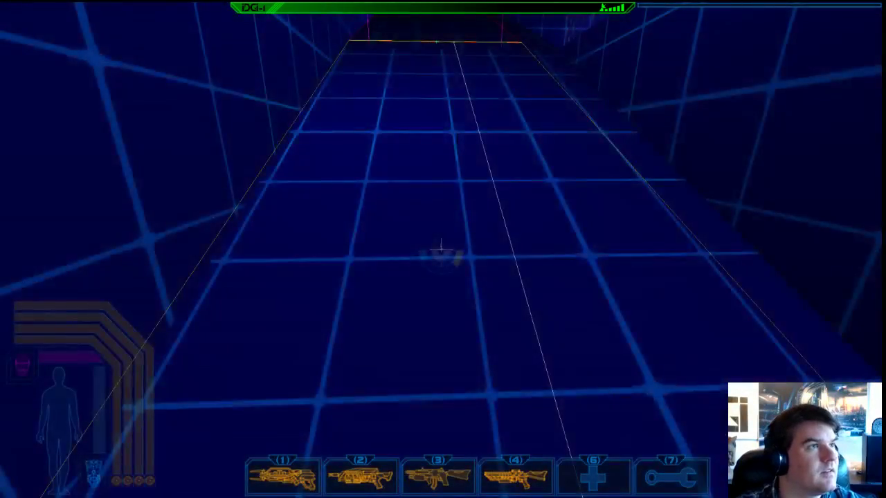
- Walk across the spliced ramps and restart the level with the console command restart
key(w)
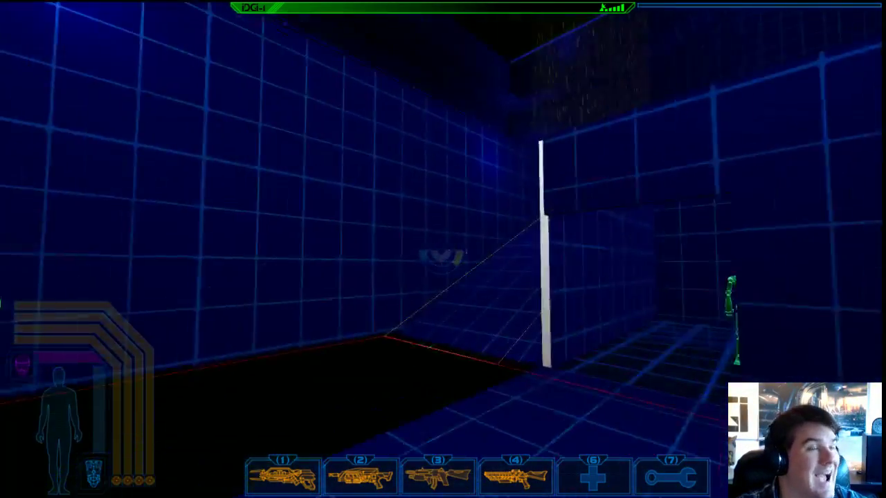
key(w)
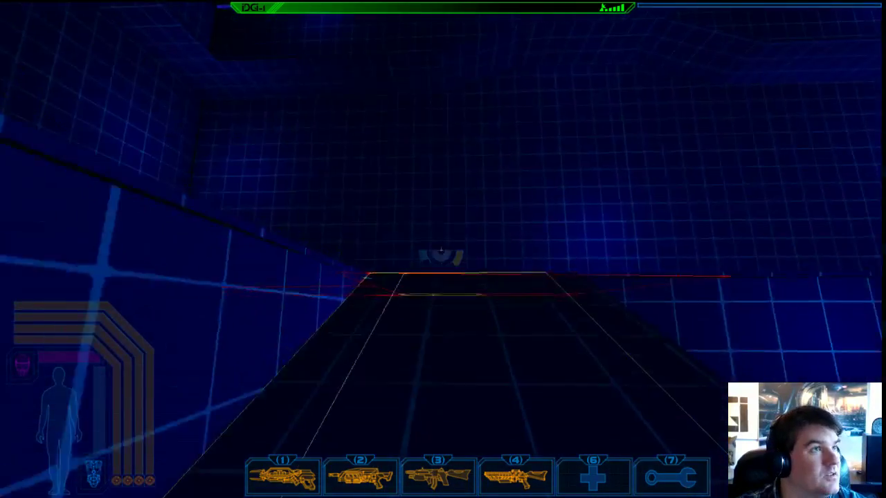
key(w)
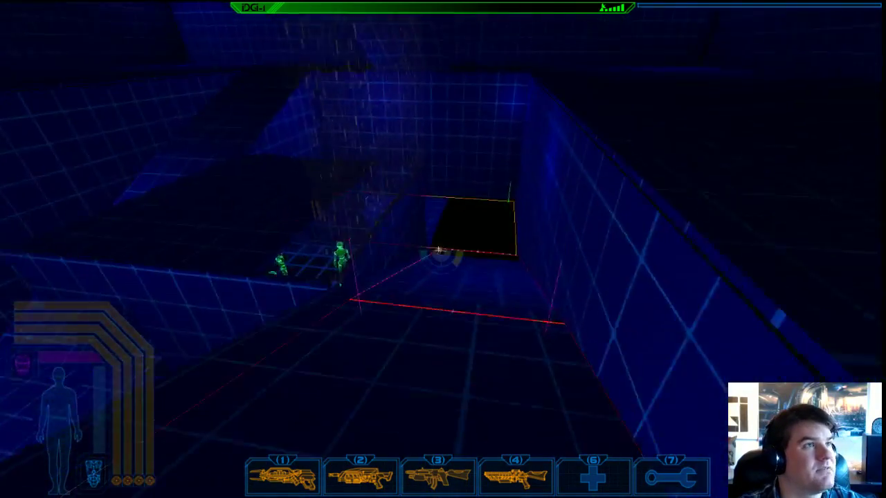
key(Escape)
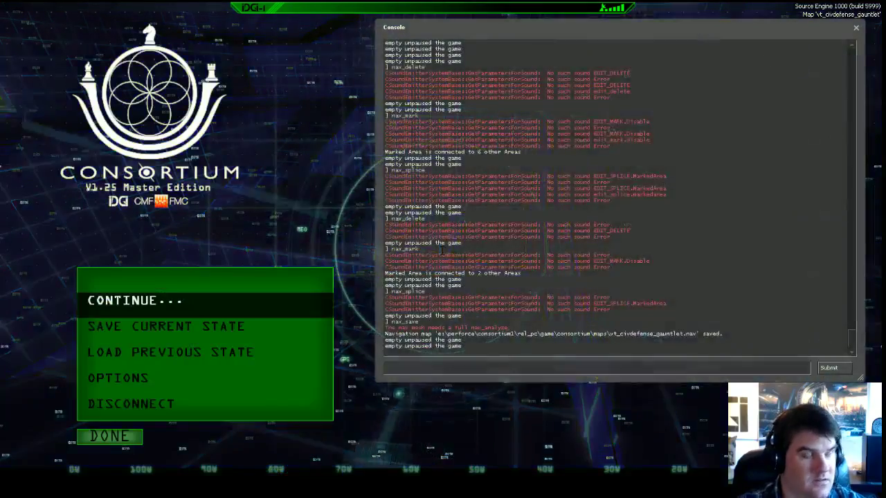
text(restart)
key(Return)
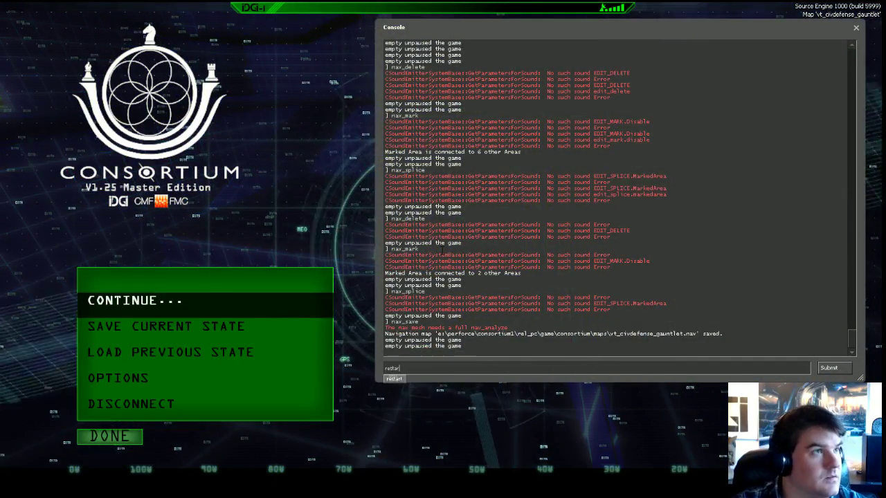
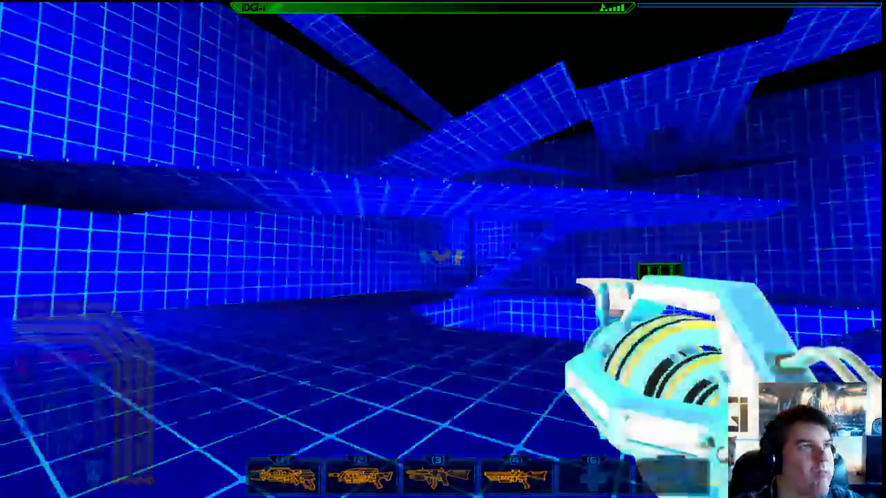
- Move through the restarted level and examine how the enemies travel across the upper platforms and ramps
key(w)
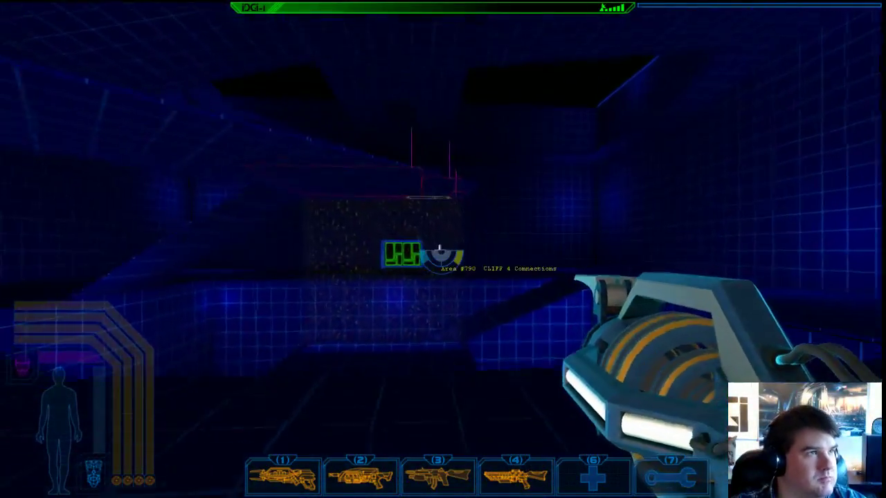
key(w)
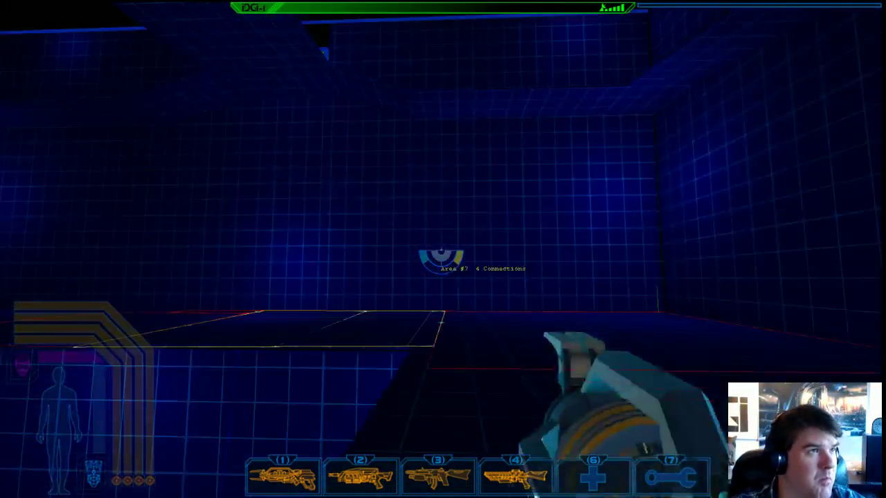
key(space)
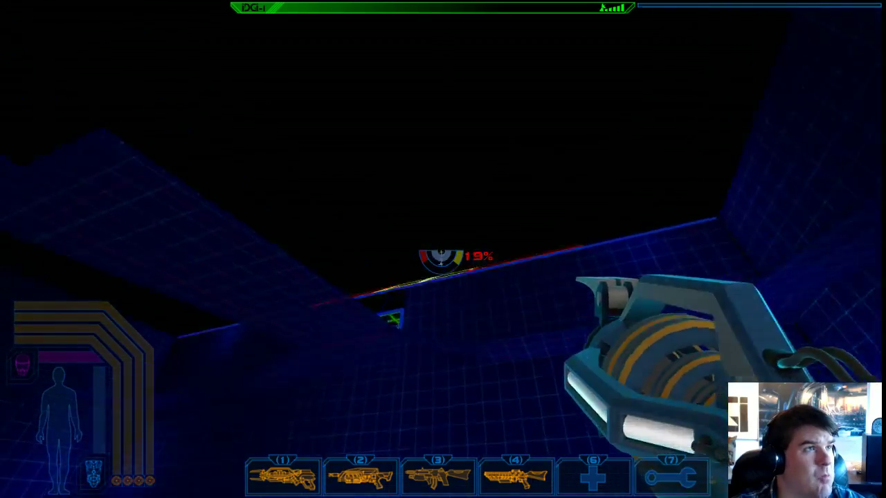
key(s)
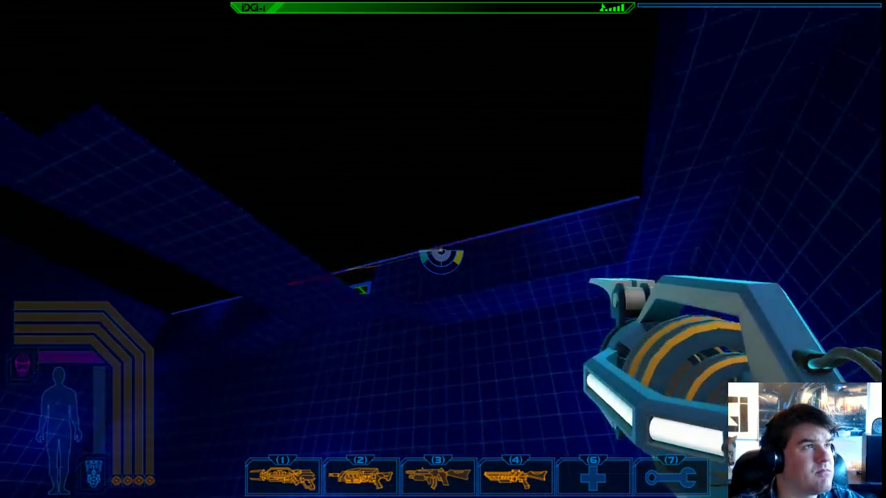
key(w)
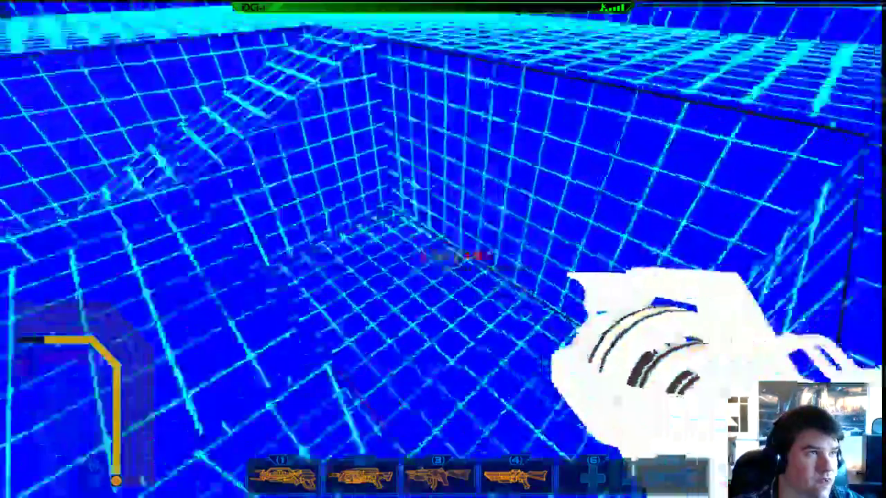
key(w)
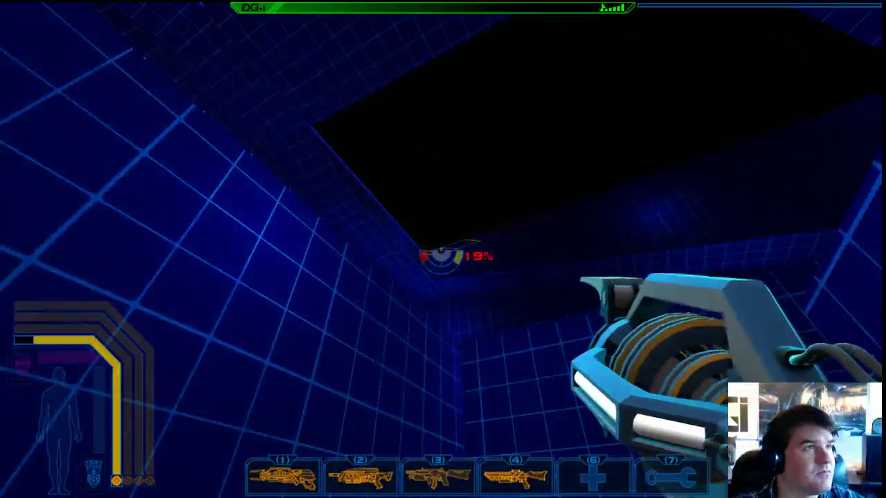
key(d)
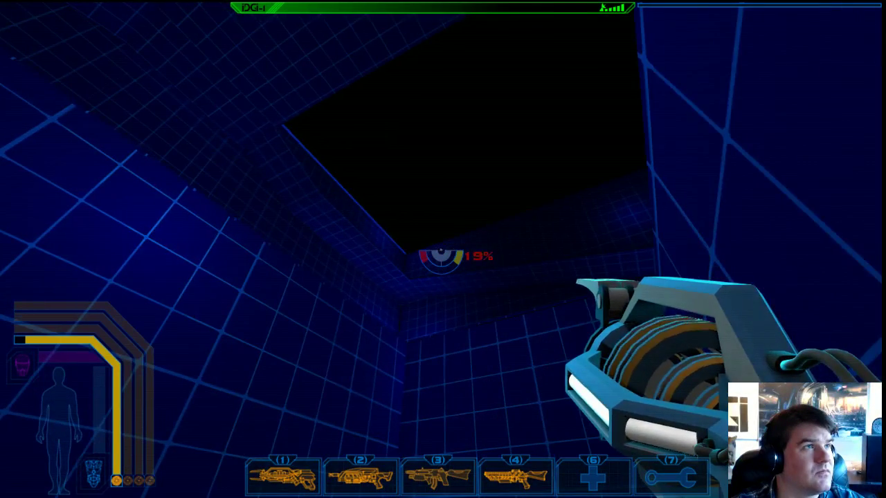
key(a)
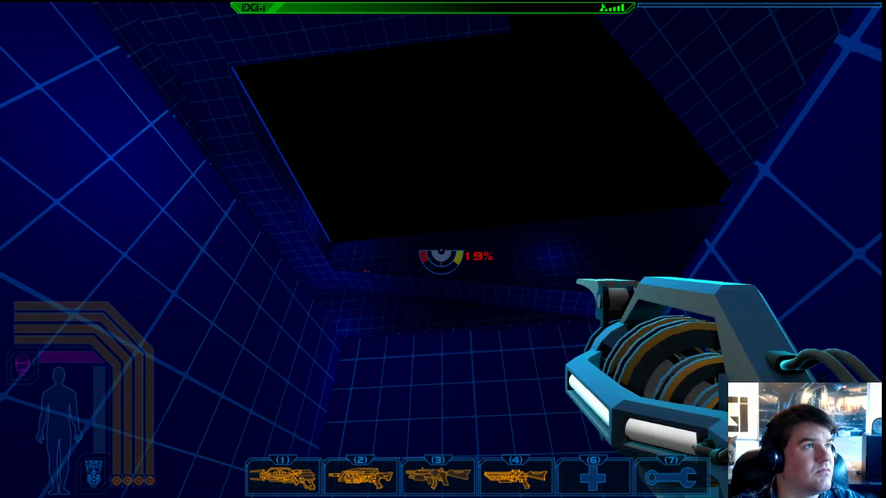
key(a)
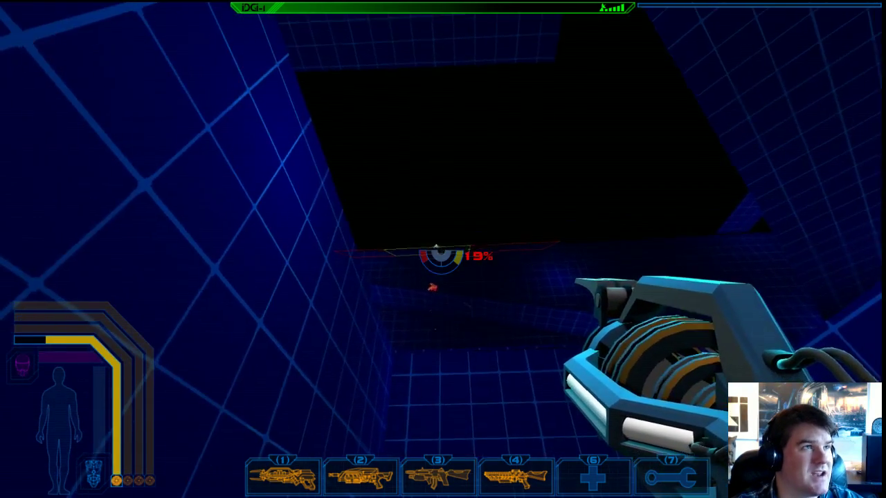
key(w)
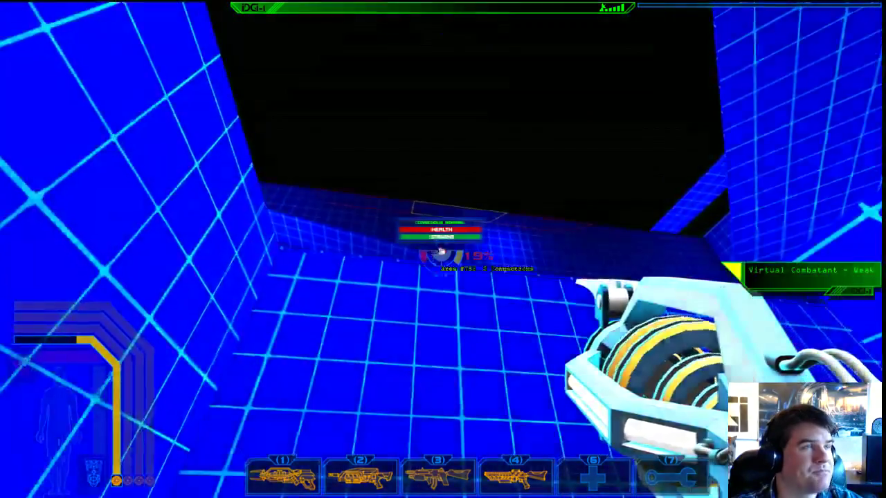
key(w)
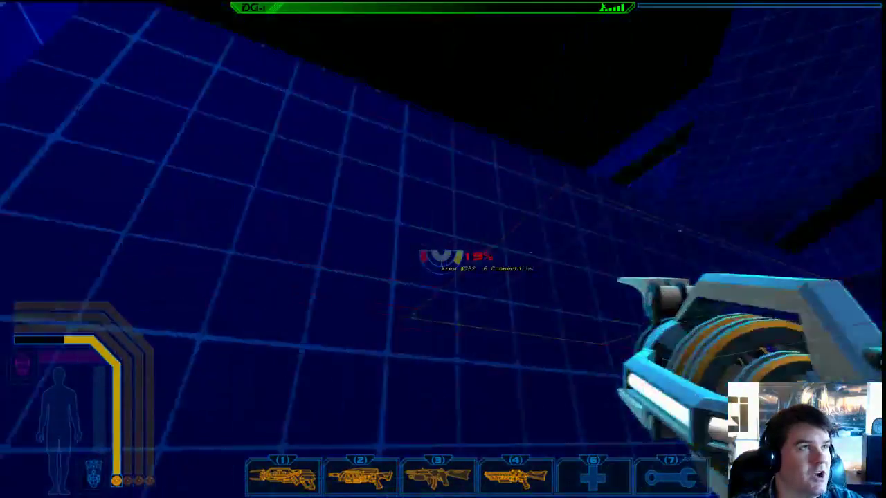
- Switch to Hammer and add a new OnMapSpawn output to the logic_auto entity
key(Escape)
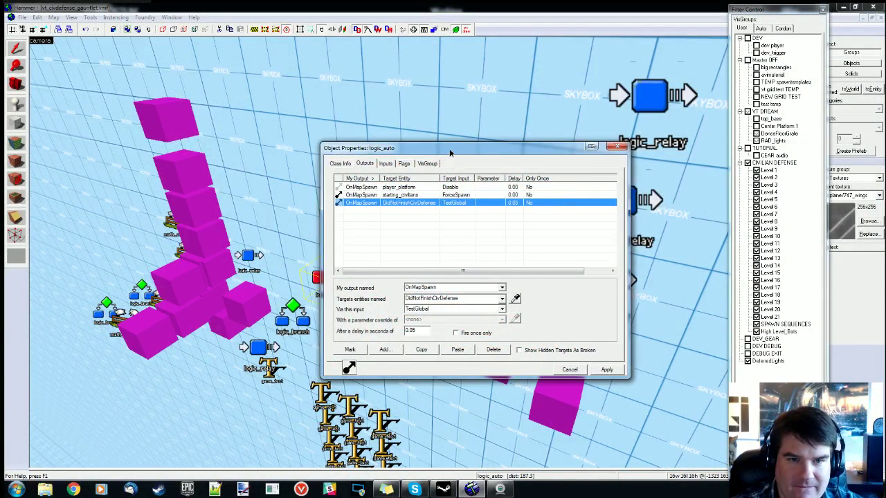
drag(461, 152, 502, 150)
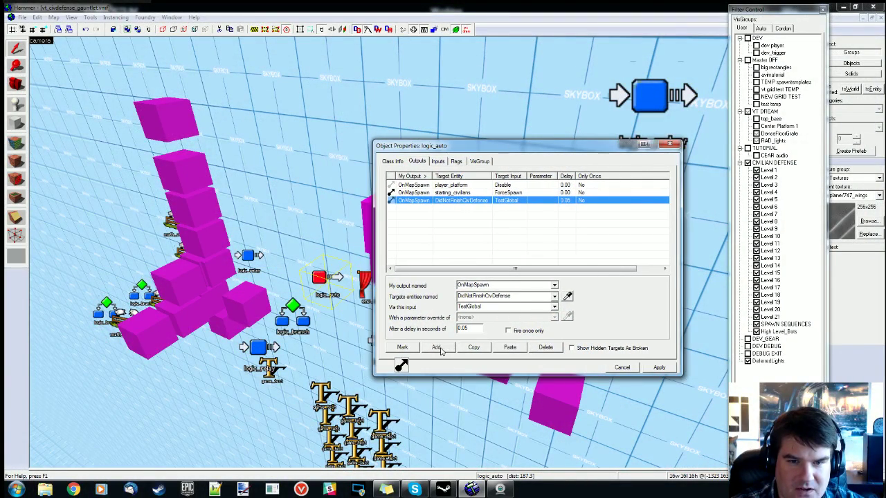
click(438, 348)
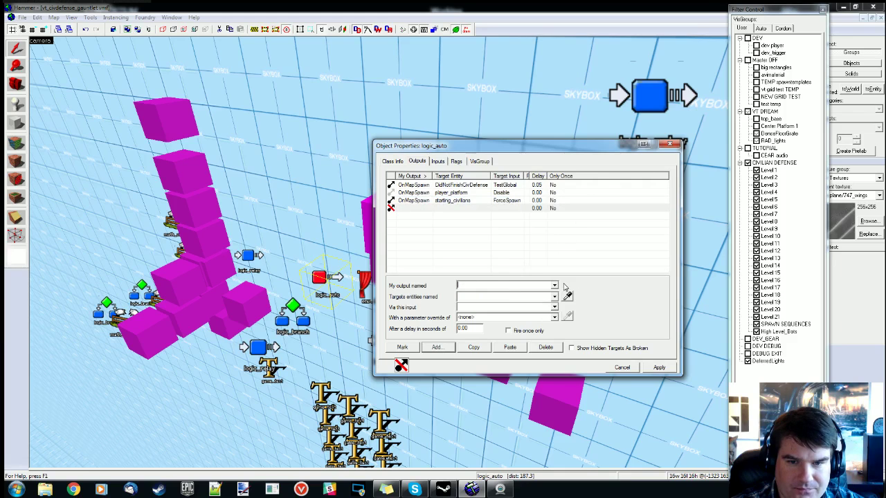
click(555, 286)
click(473, 305)
click(514, 297)
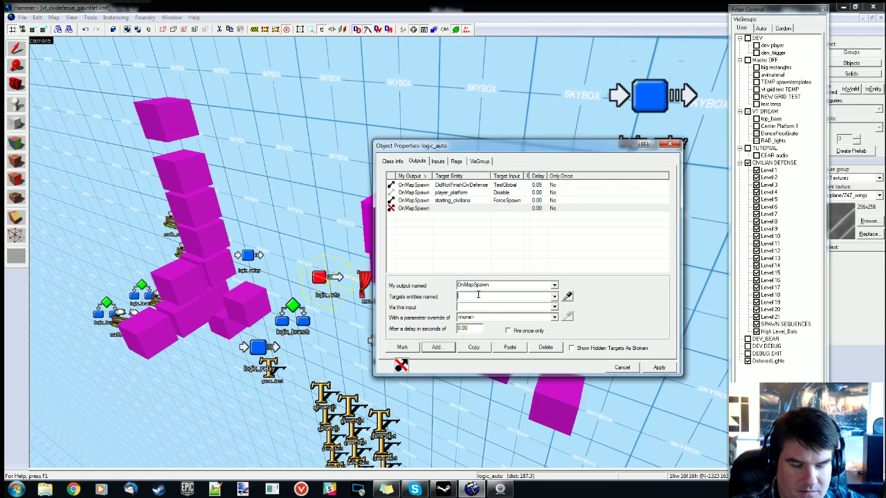
click(490, 298)
click(490, 297)
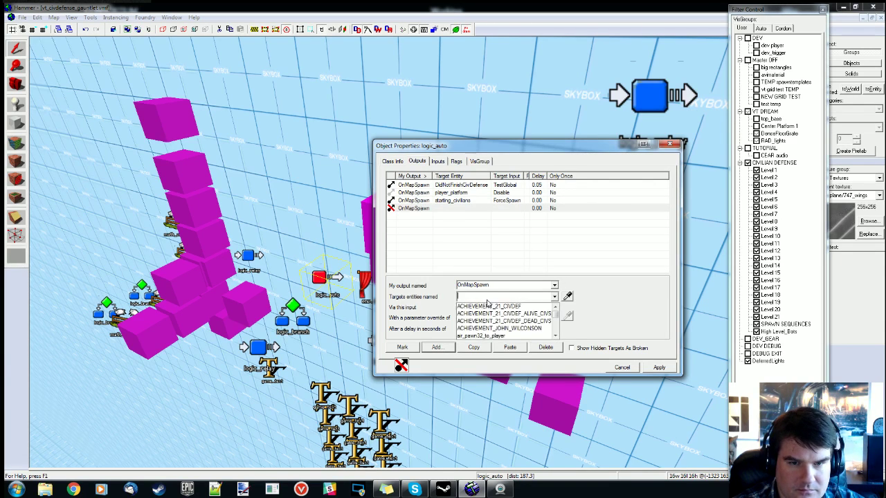
click(623, 303)
- Close the logic_auto properties, find the magenta bot_assault entity by the lit floor opening and copy its name
drag(510, 147, 512, 146)
key(z)
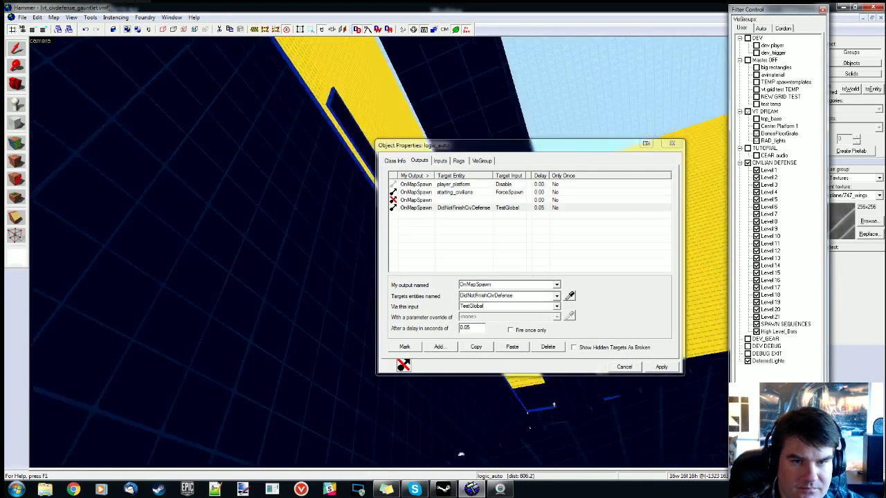
key(Escape)
key(z)
click(670, 144)
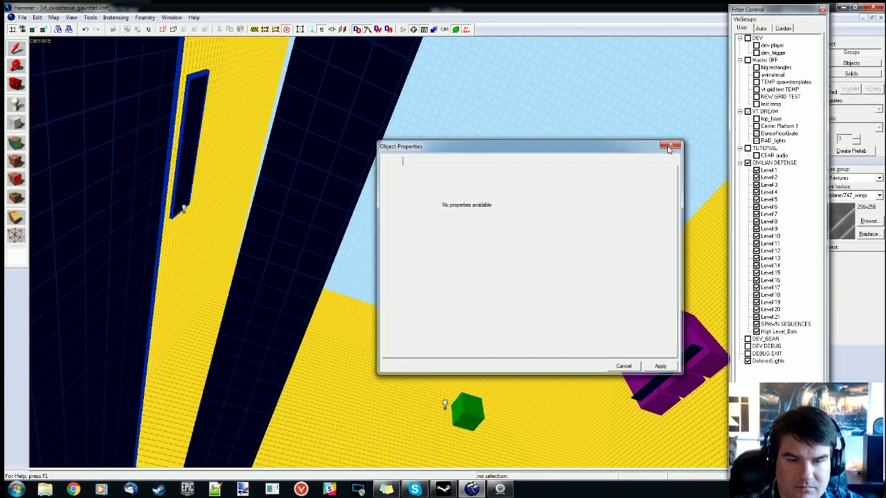
key(z)
key(w)
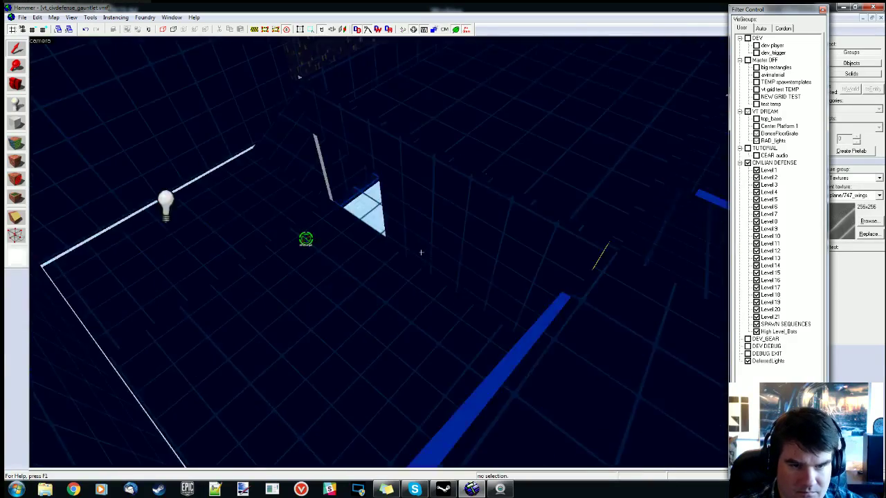
key(w)
key(s)
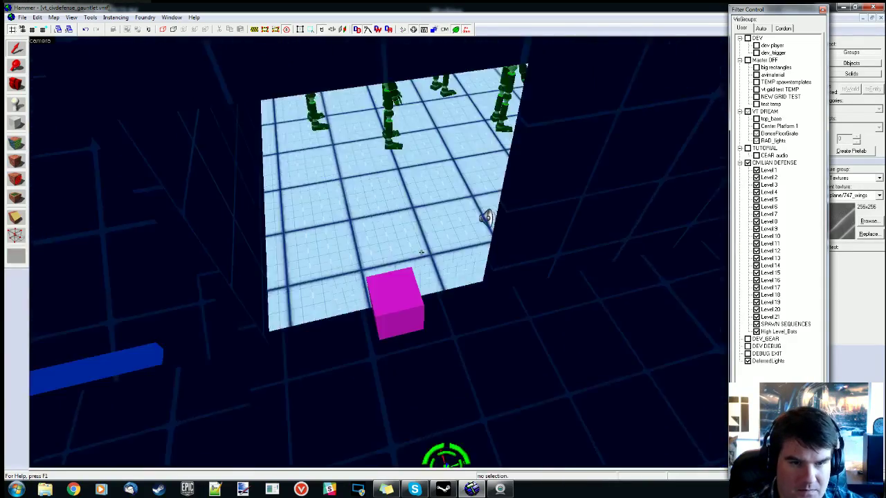
key(z)
double_click(409, 291)
click(498, 252)
key(ctrl+c)
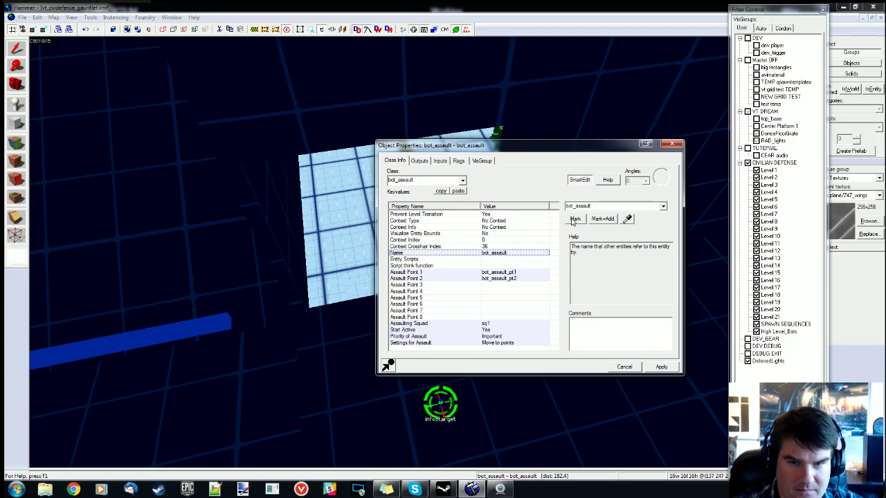
click(671, 144)
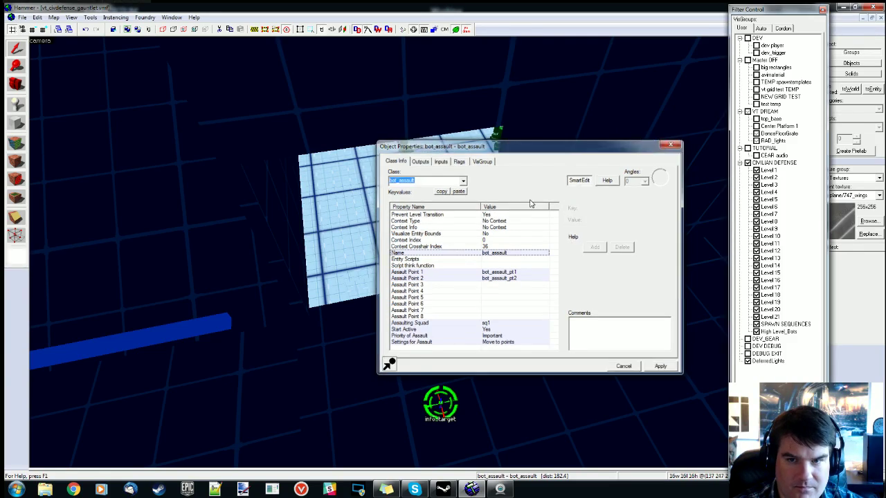
- Return to the logic_auto entity beside the env_fade and reopen its outputs
key(z)
key(w)
key(w)
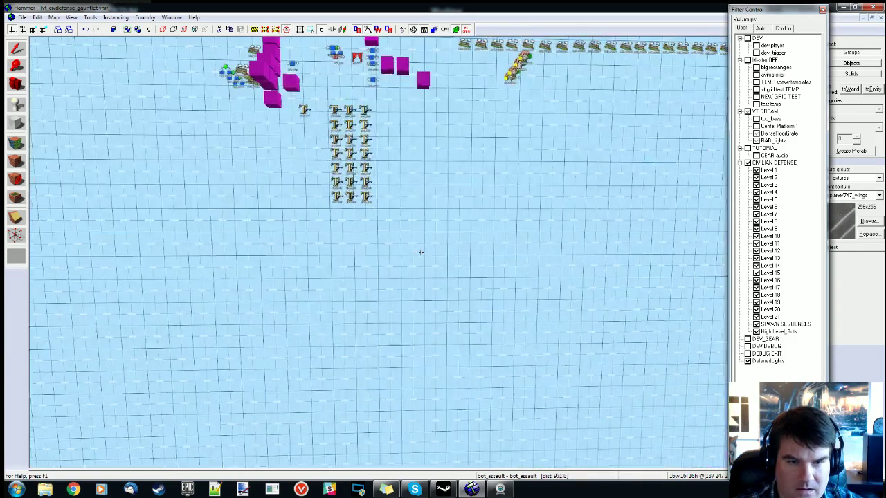
key(z)
double_click(355, 305)
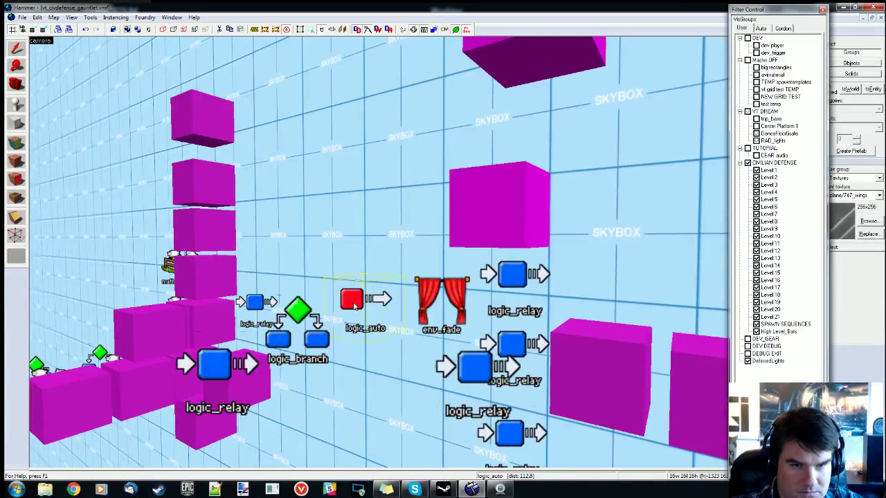
click(421, 163)
click(420, 160)
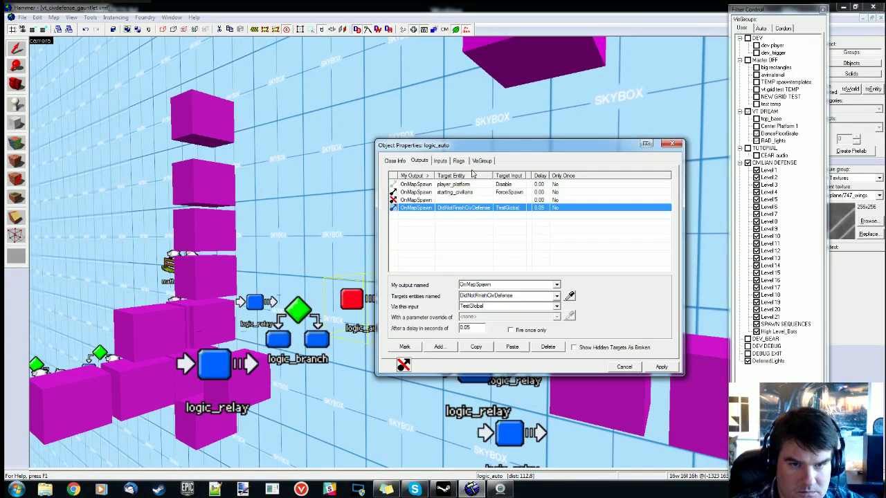
- Target the incomplete OnMapSpawn output at bot_assault with the BeginAssault input
click(434, 201)
click(504, 295)
key(ctrl+v)
click(631, 310)
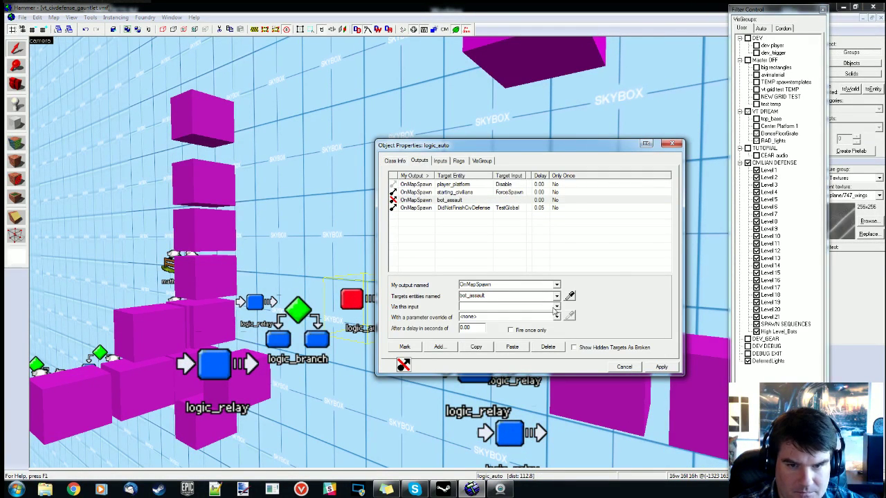
click(556, 307)
click(518, 322)
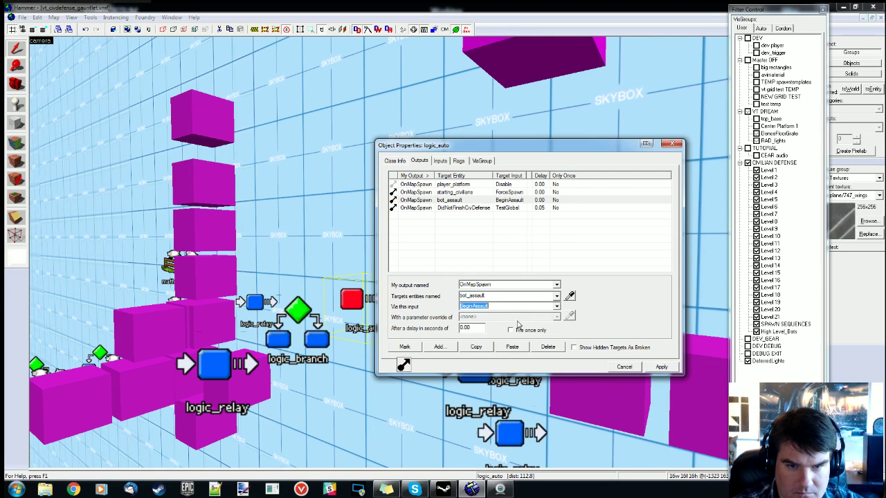
- Set a 3-second delay on the bot_assault BeginAssault output and apply it to the logic_auto entity
click(662, 368)
double_click(473, 329)
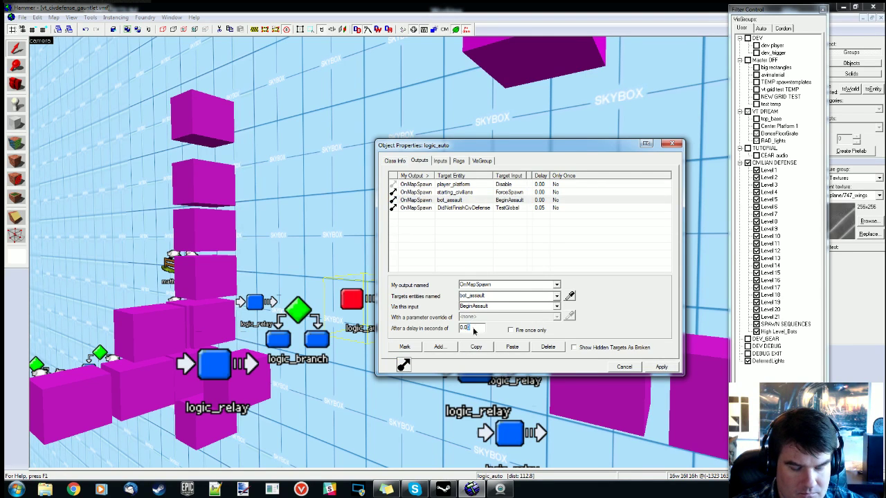
text(3)
click(661, 367)
drag(557, 146, 540, 150)
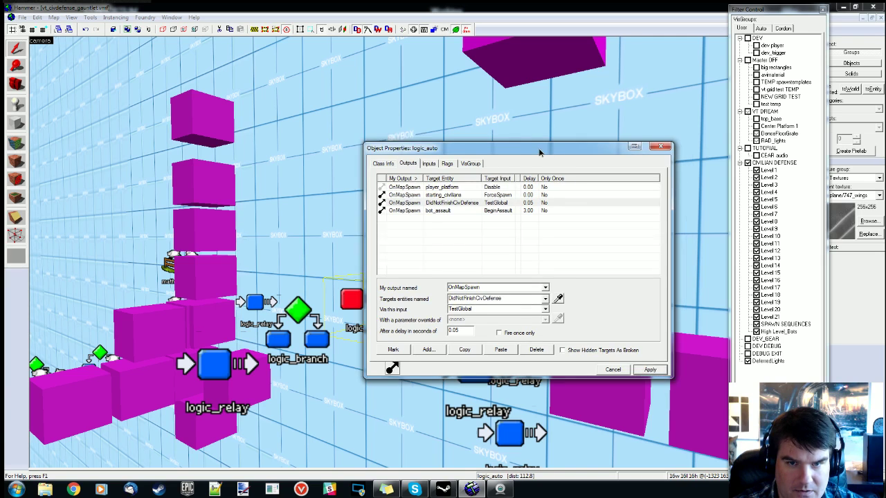
- Save the map and compile it with the Default configuration's BSP and VIS commands, closing the compile console when done
click(21, 17)
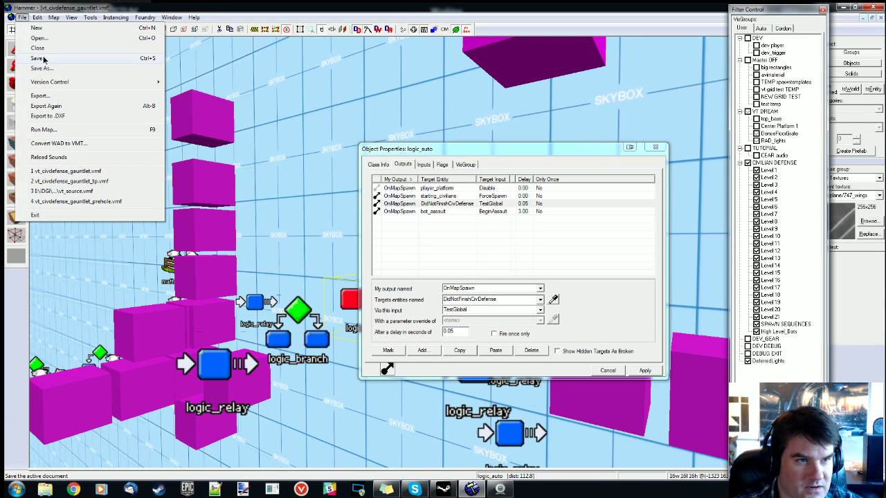
click(21, 17)
click(22, 17)
click(66, 130)
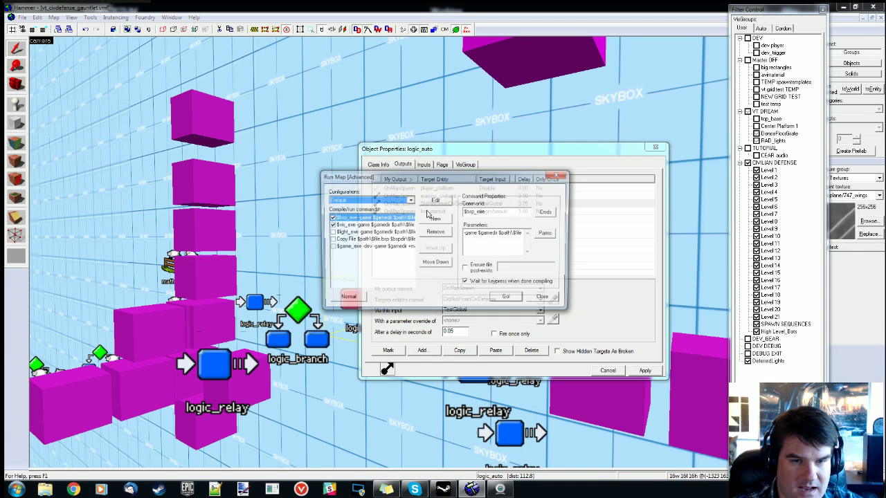
click(509, 299)
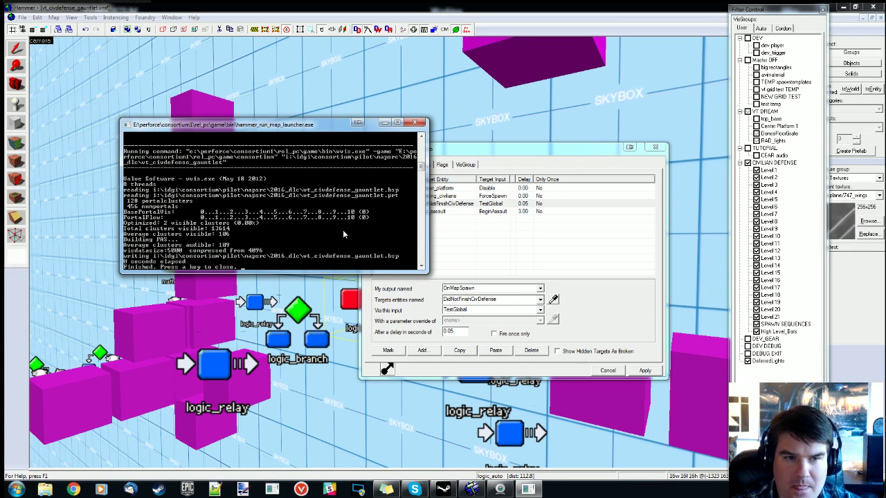
key(Return)
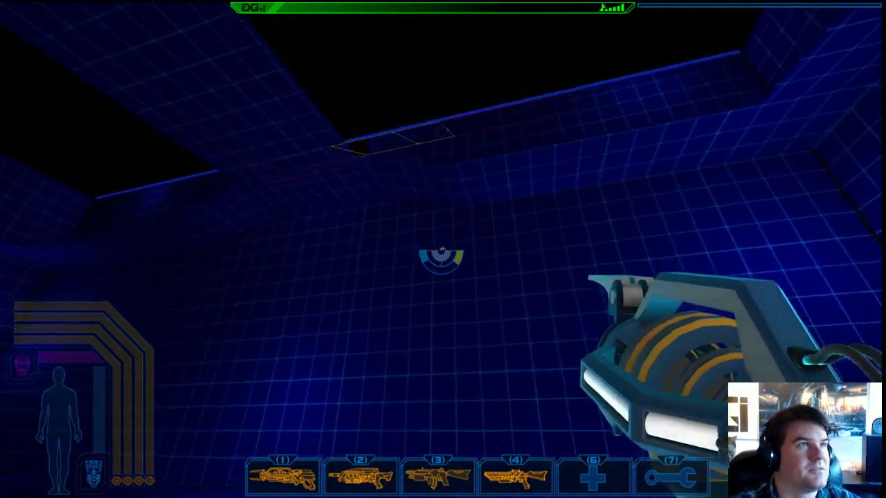
- Switch to the running game, approach the spawned enemy and shoot it to test its movement around the floor opening
key(w)
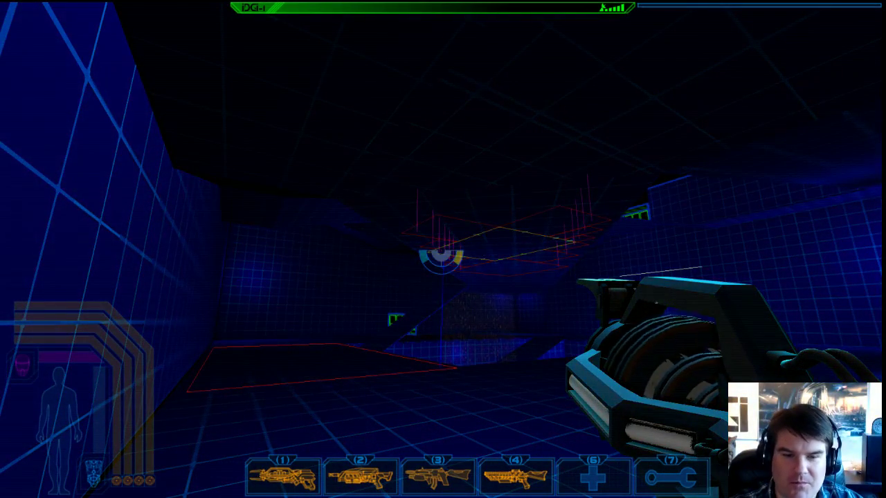
key(d)
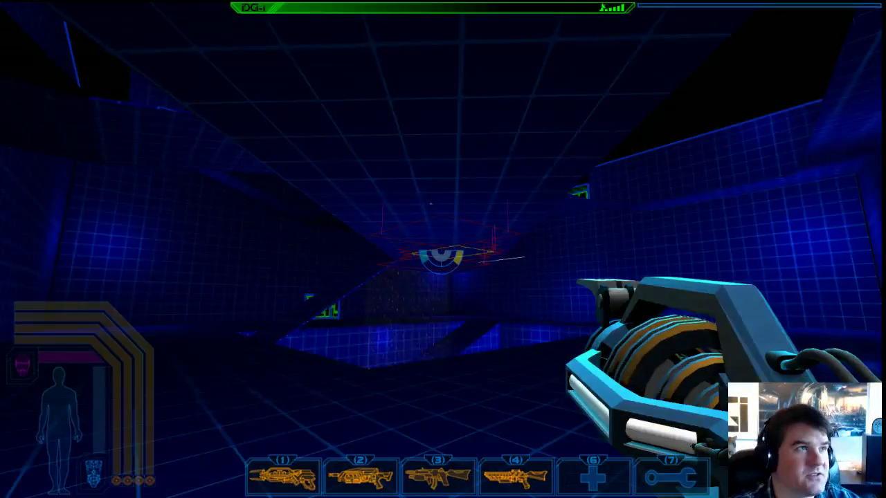
key(w)
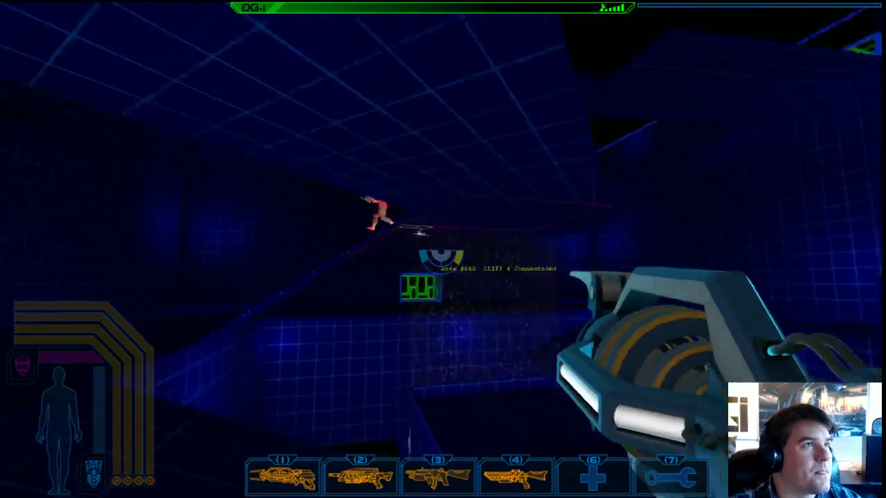
key(w)
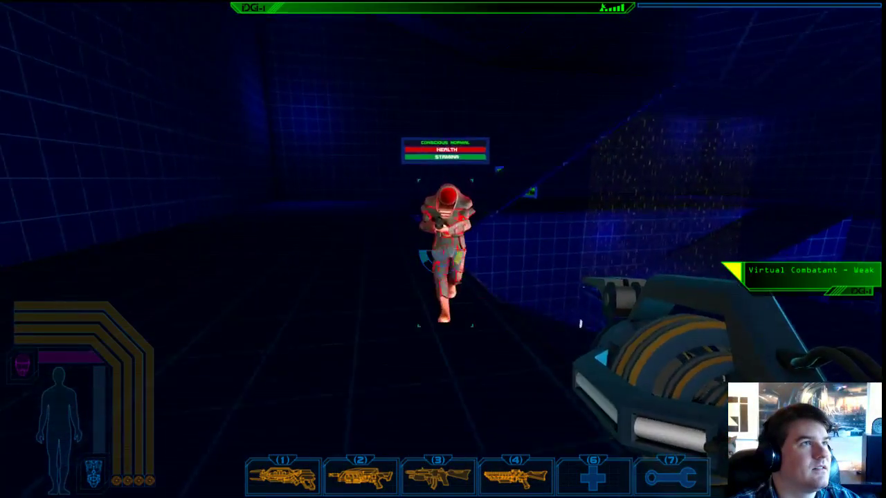
click(443, 249)
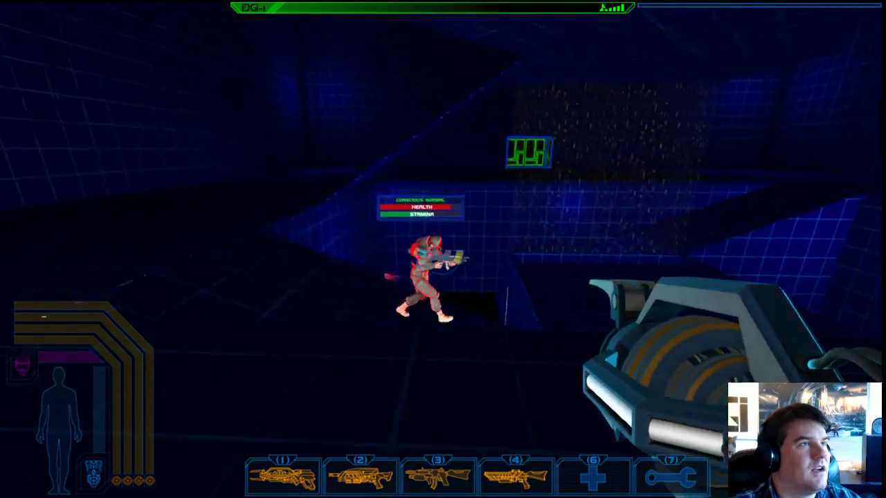
click(442, 249)
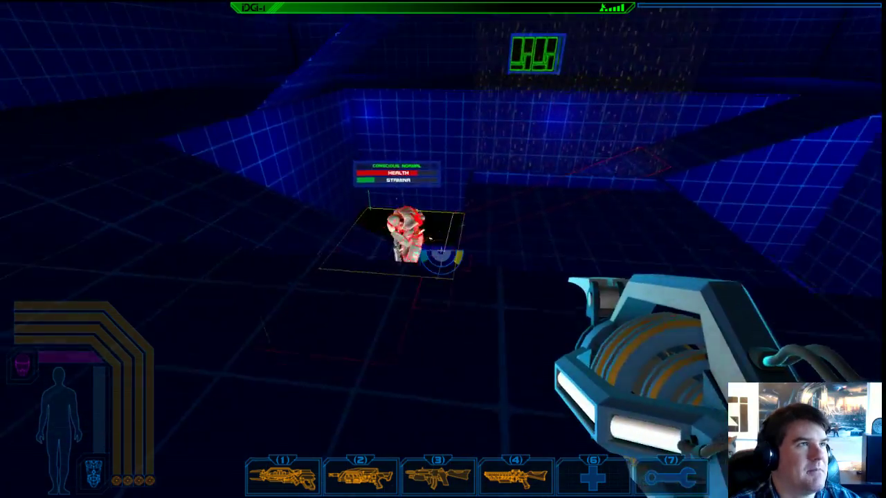